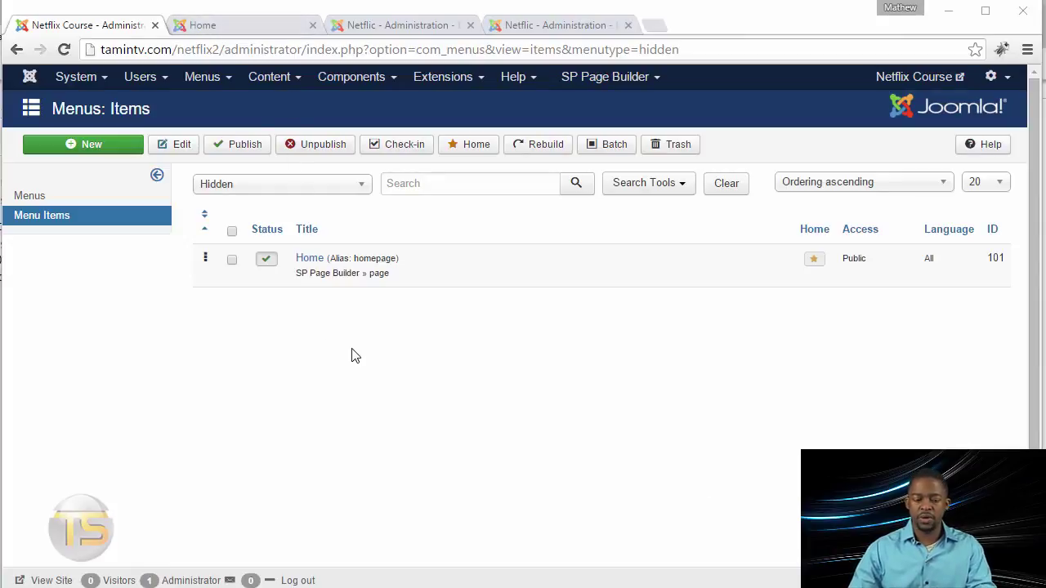
Step: Review the site's public home page, from the hero banner down to the feature columns and footer
left_click(243, 26)
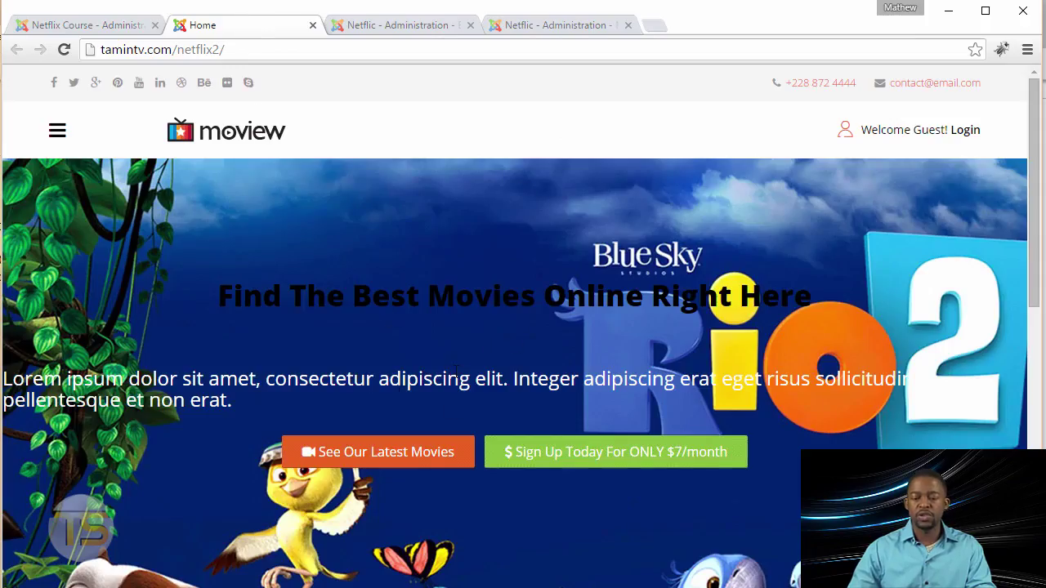
scroll(531, 322, "down", 5)
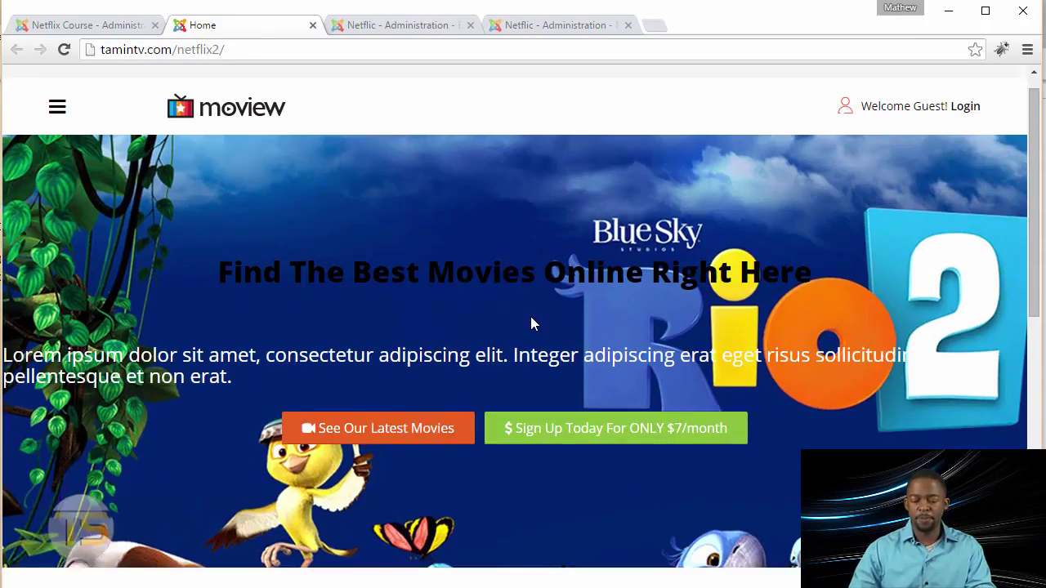
scroll(593, 379, "up", 5)
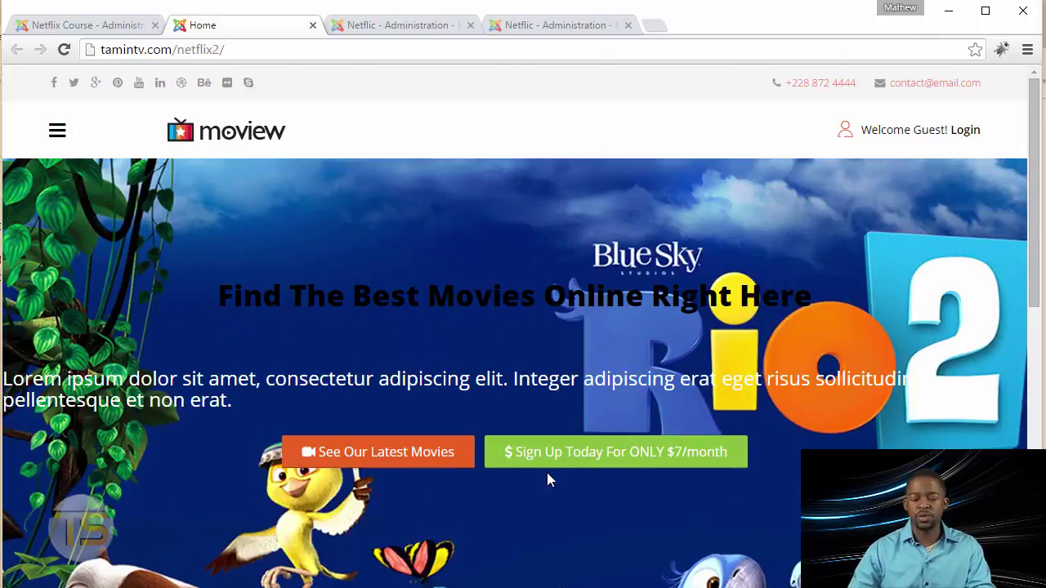
scroll(547, 478, "down", 5)
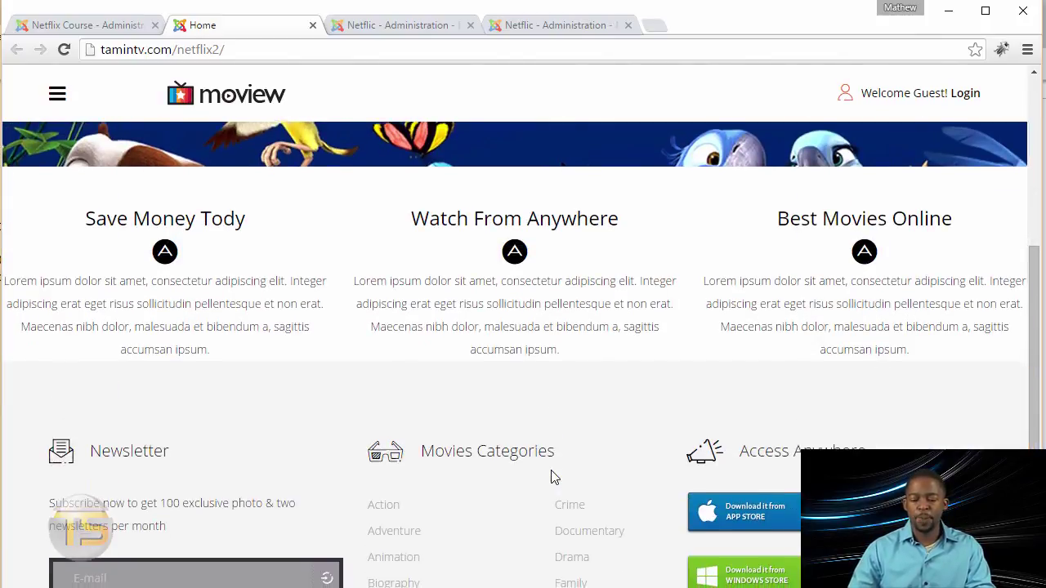
scroll(552, 478, "up", 3)
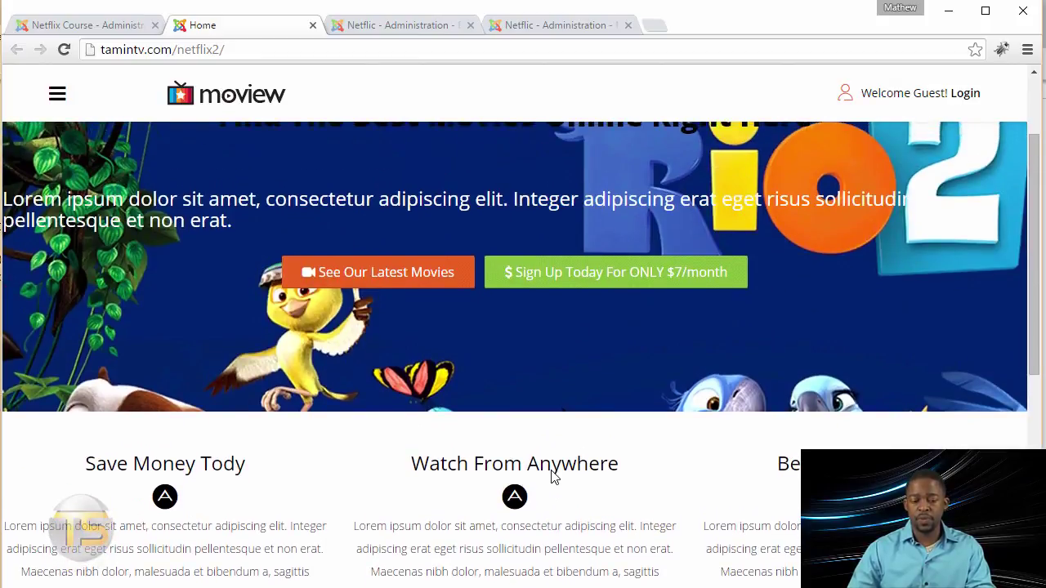
scroll(552, 478, "up", 3)
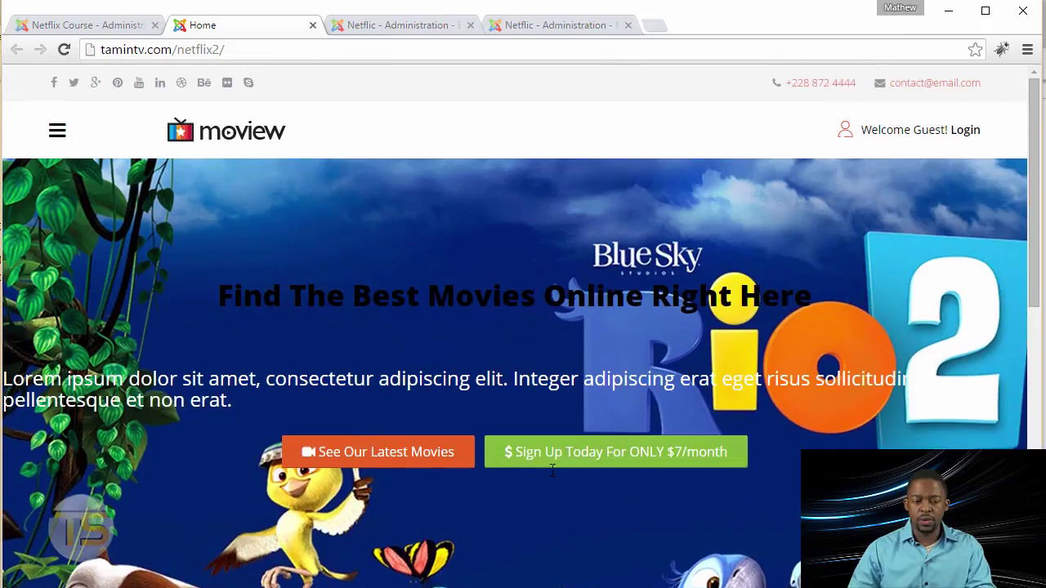
Step: Start a new menu item in the Hidden menu of the site administration and title it "Member Home"
left_click(98, 29)
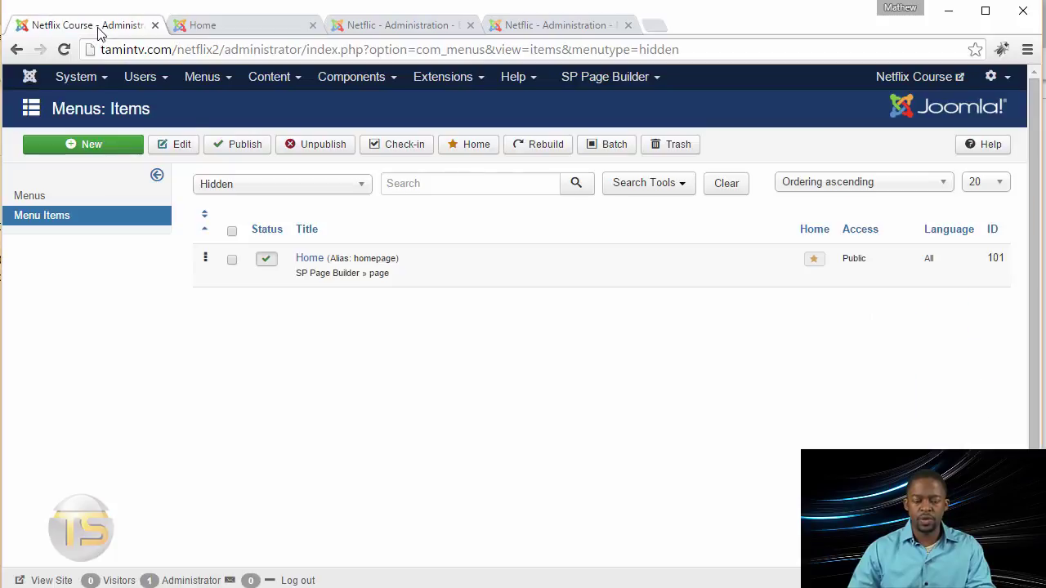
left_click(205, 76)
mouse_move(224, 205)
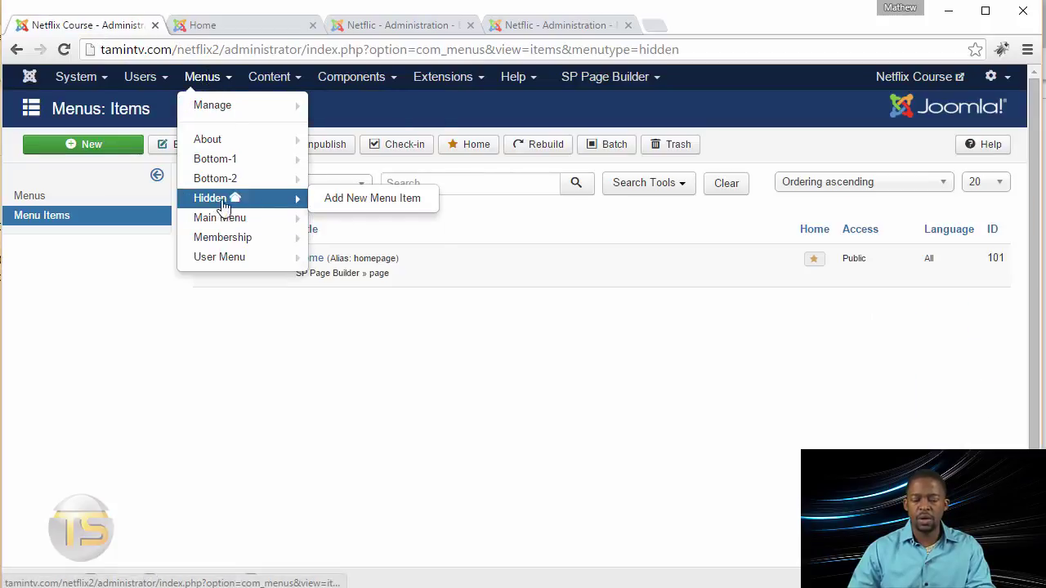
left_click(375, 199)
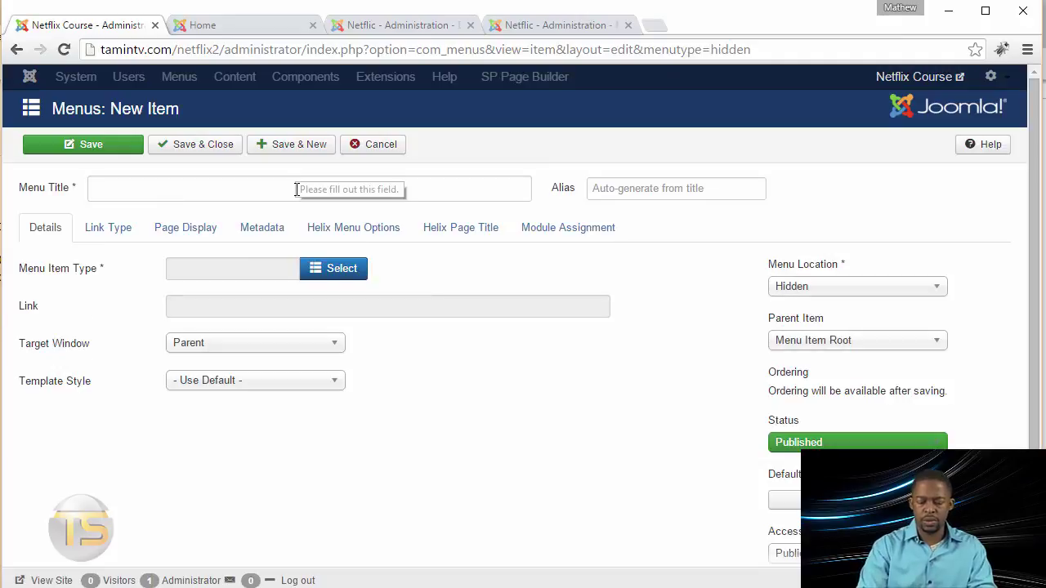
left_click(297, 189)
type("Member Home")
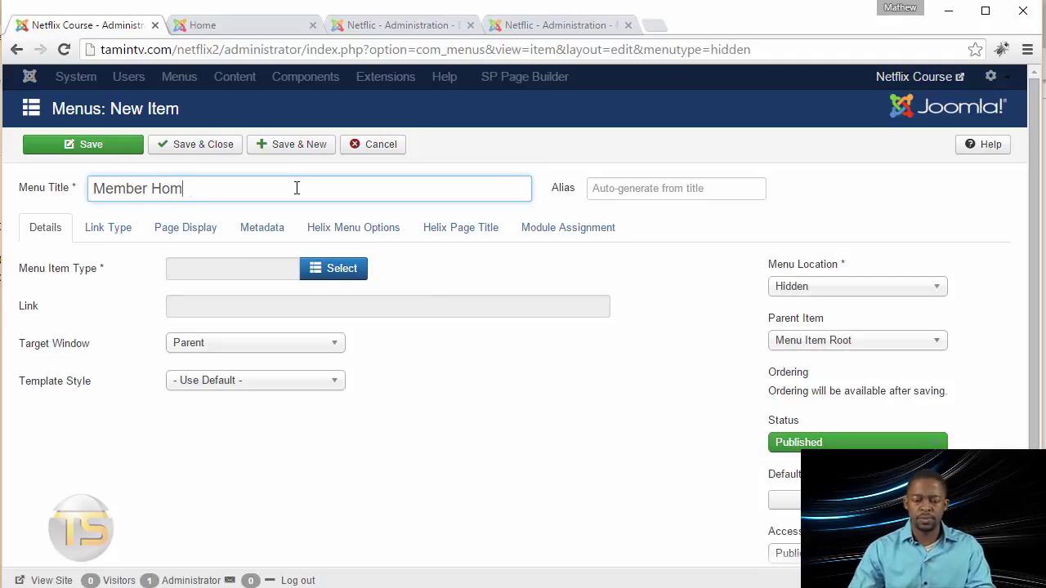
Step: Set the Member Home item's type to the External URL system link and its link to "#"
left_click(331, 269)
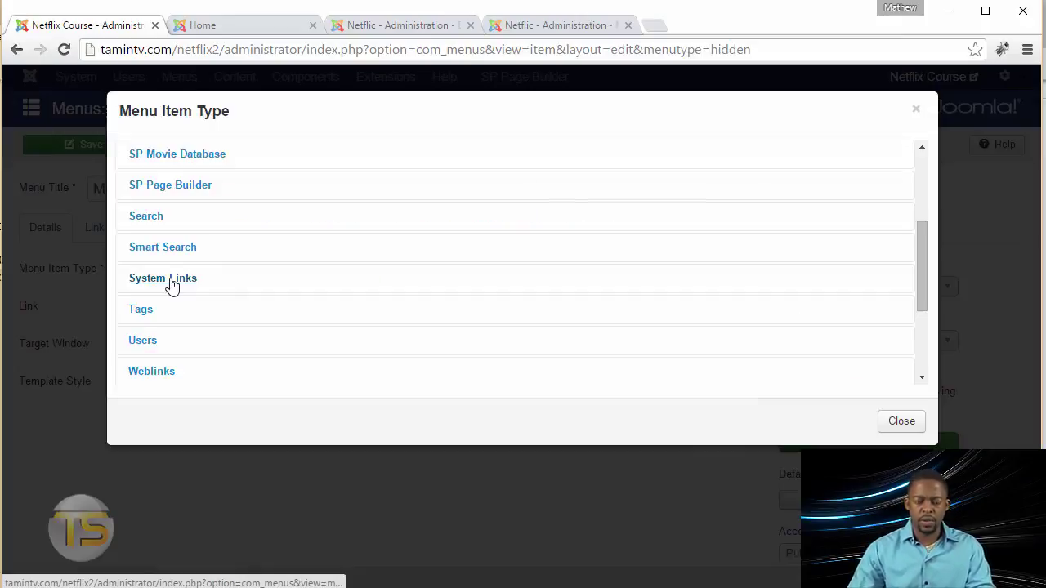
left_click(168, 280)
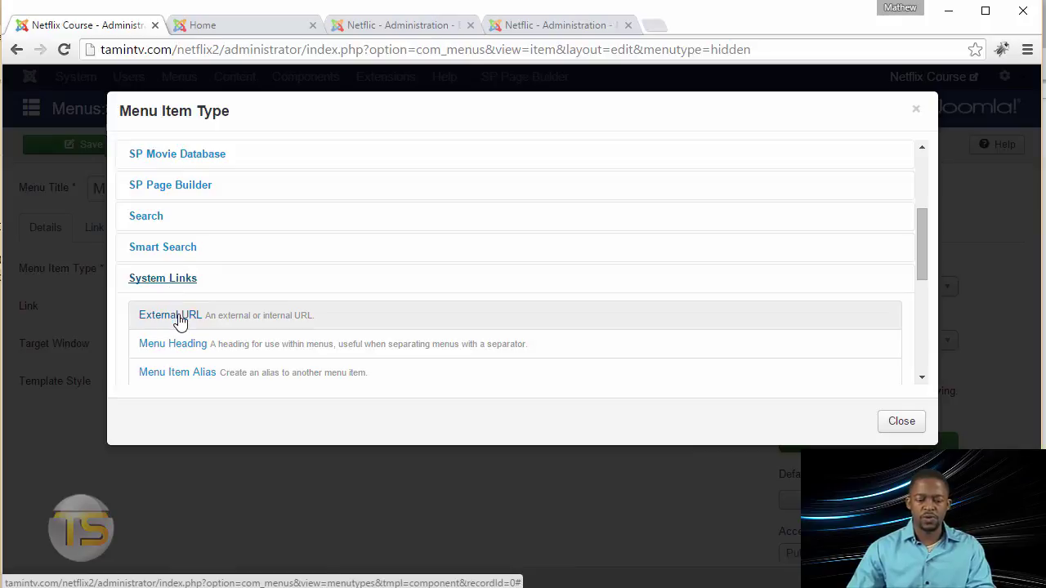
left_click(178, 319)
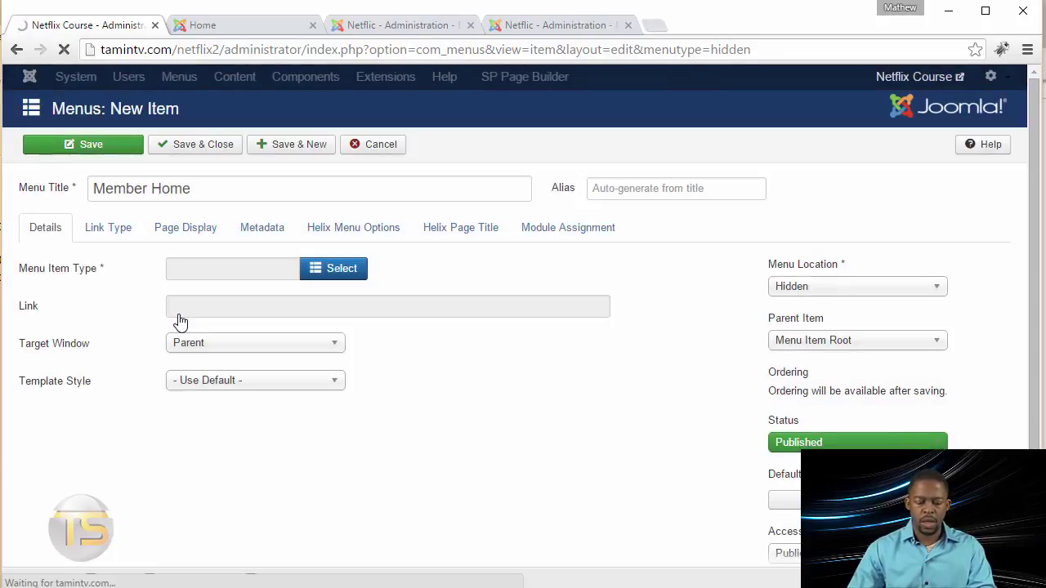
left_click(250, 303)
type("#")
left_click(377, 190)
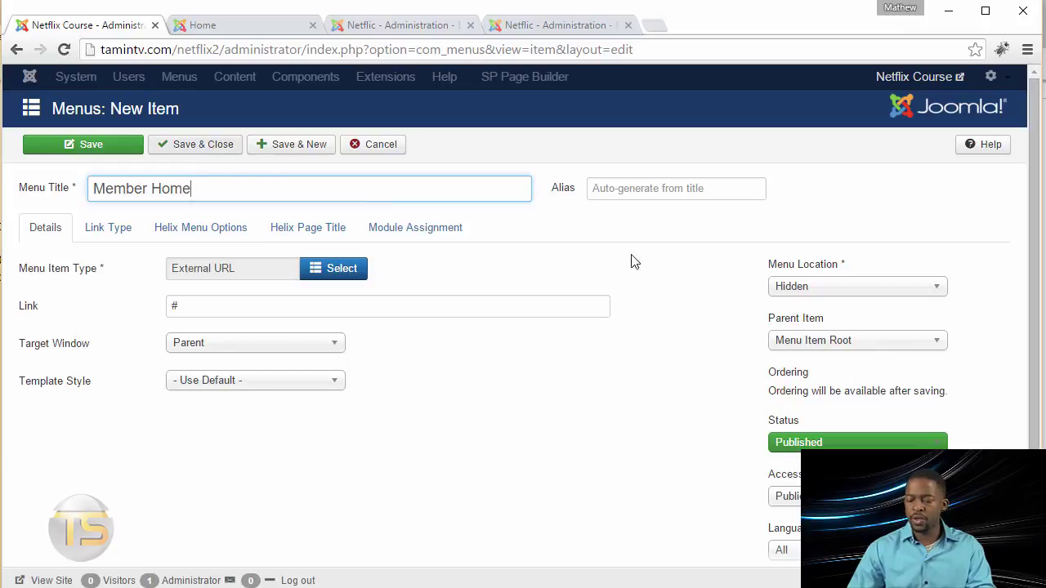
Step: Restrict the Member Home item's access to Registered, then save and close it
scroll(936, 408, "down", 2)
left_click(833, 401)
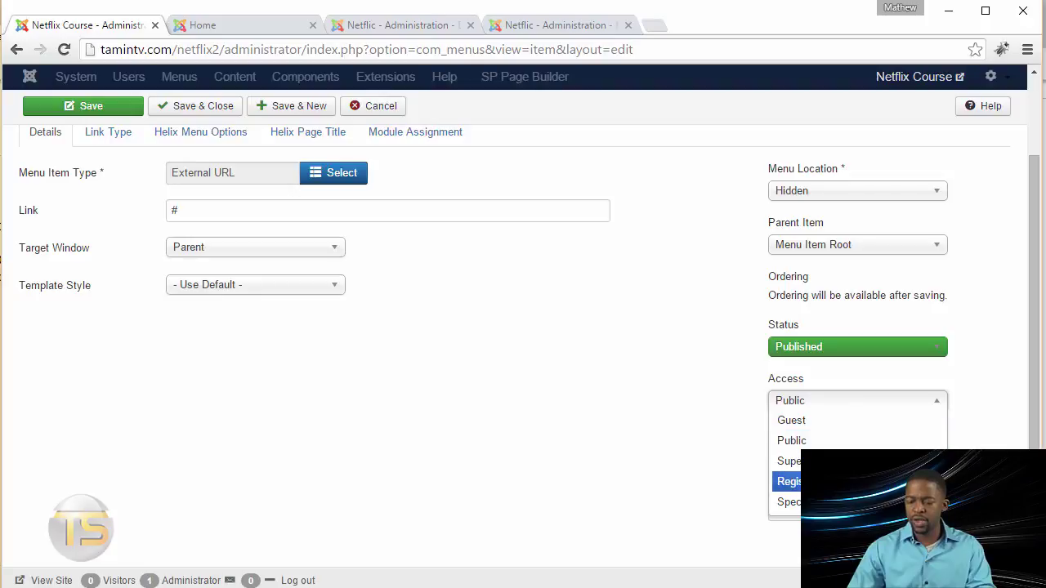
left_click(833, 481)
scroll(561, 440, "up", 2)
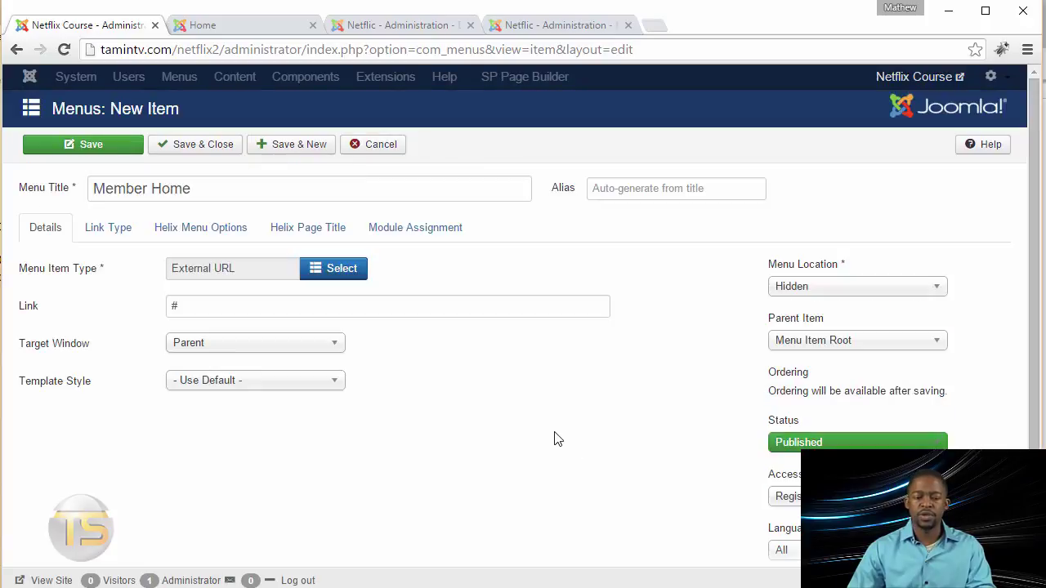
left_click(211, 151)
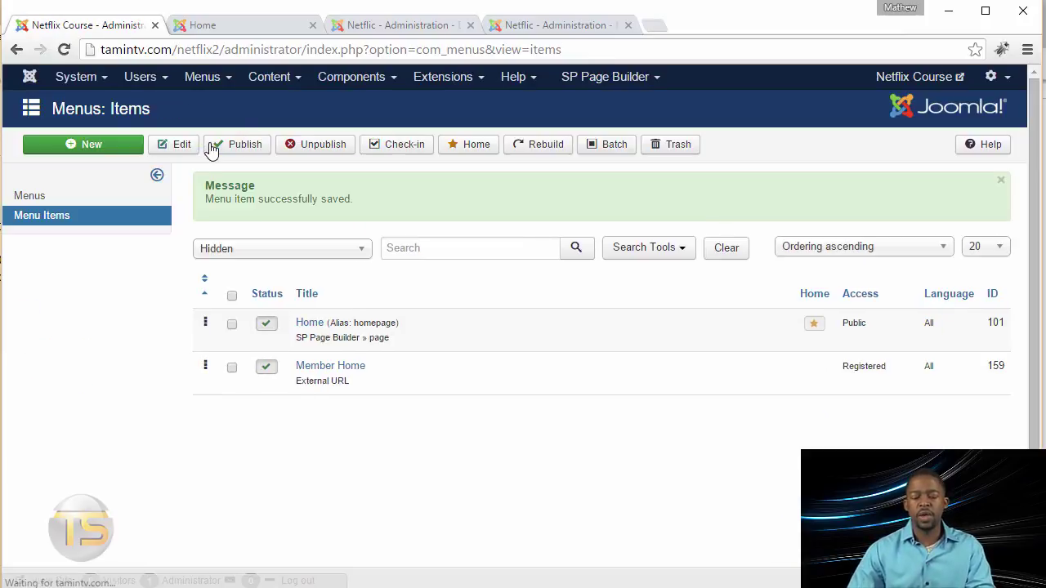
Step: Create a new SP Page Builder page and add an empty row to it
left_click(615, 81)
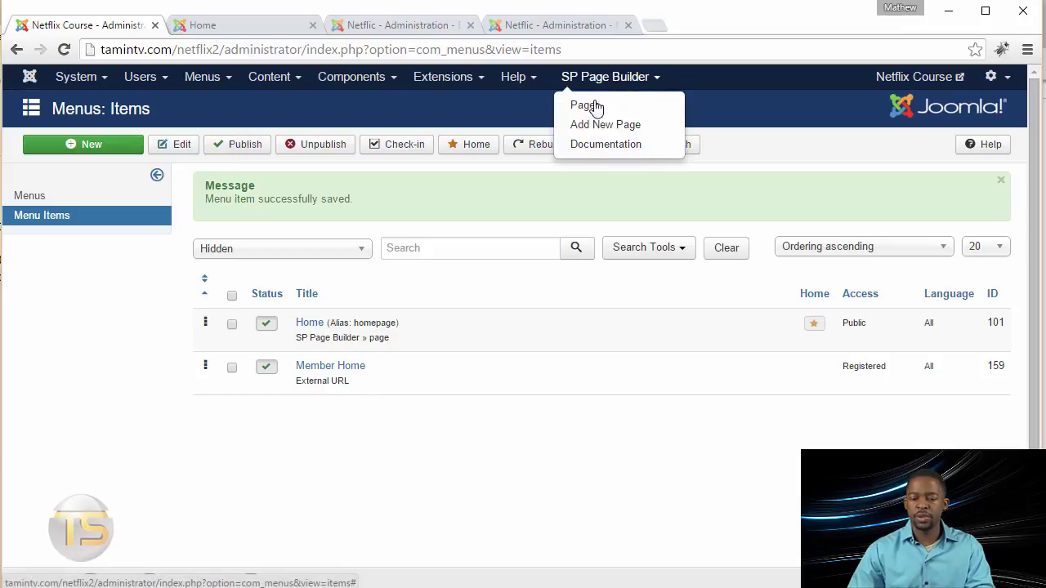
left_click(605, 128)
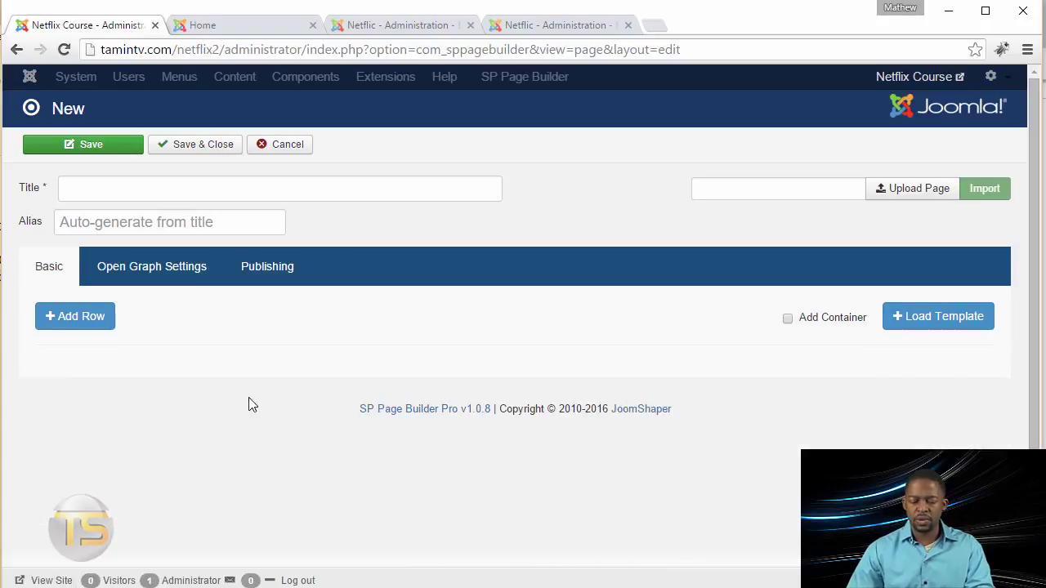
left_click(63, 319)
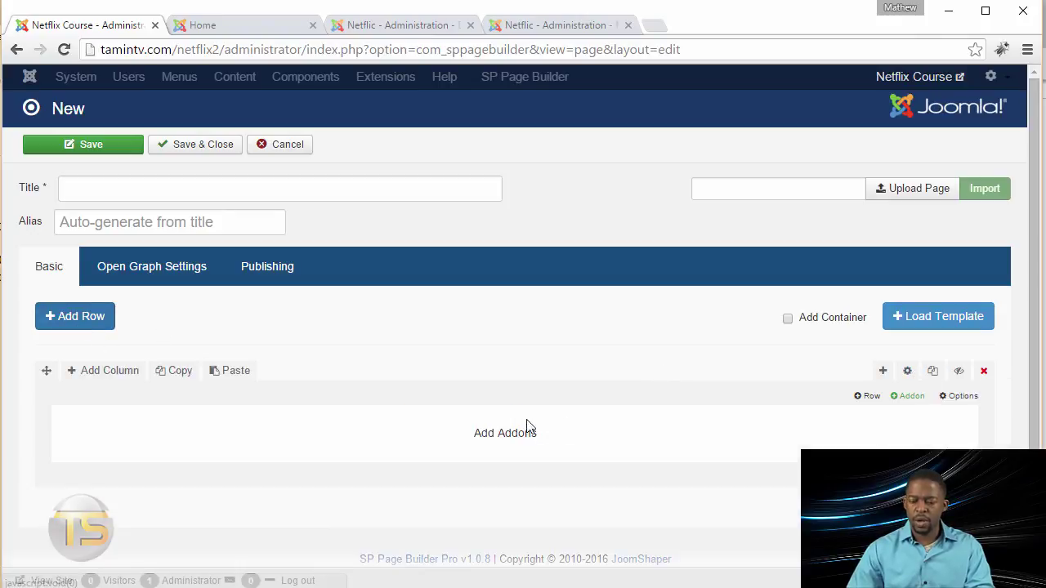
Step: Set the new row's padding to 0 0 60px 0 in its row settings
left_click(907, 372)
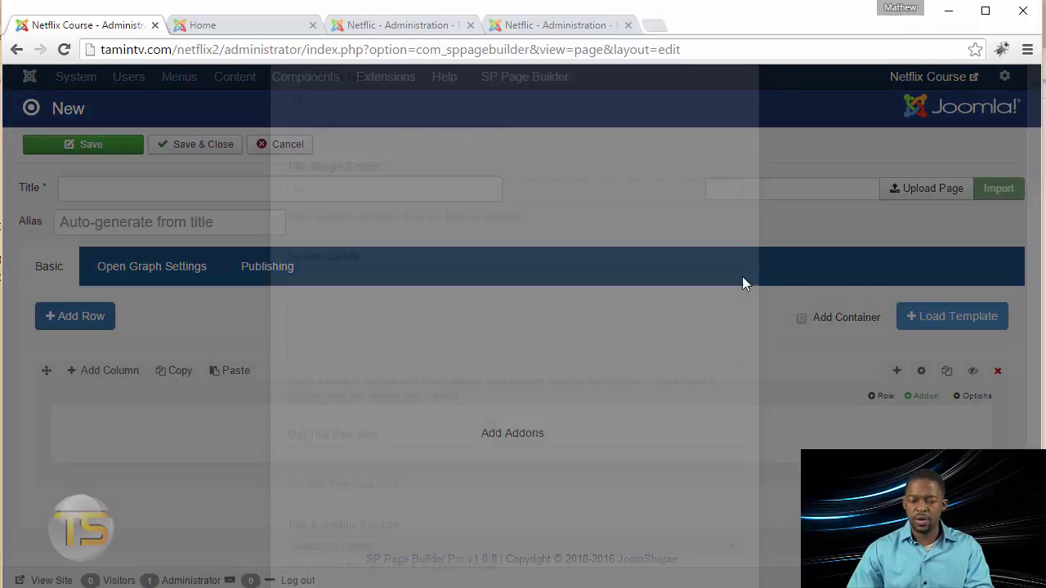
scroll(585, 349, "down", 6)
scroll(585, 349, "down", 15)
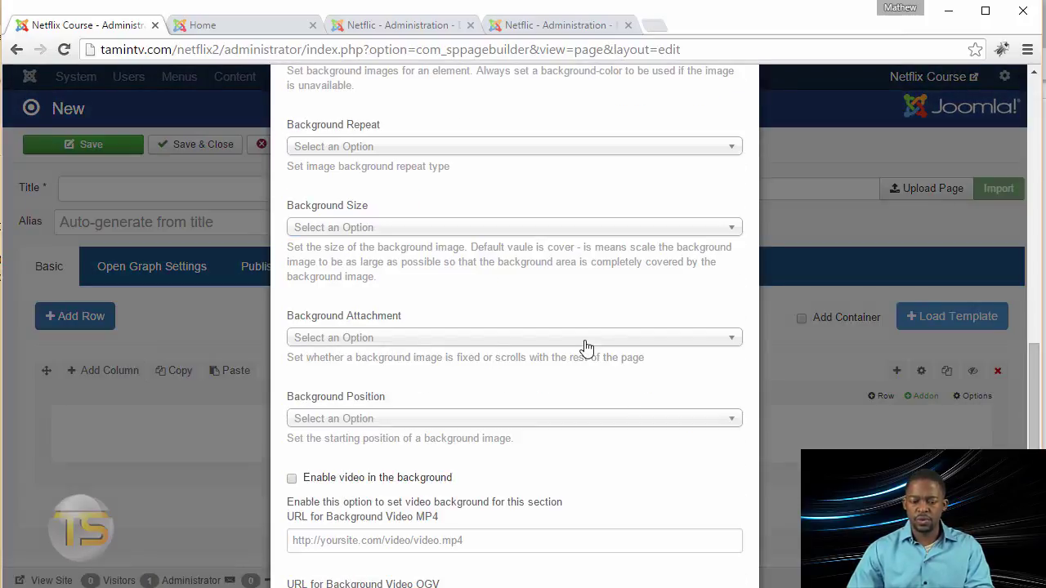
left_click(375, 256)
type("0 0  60px 0")
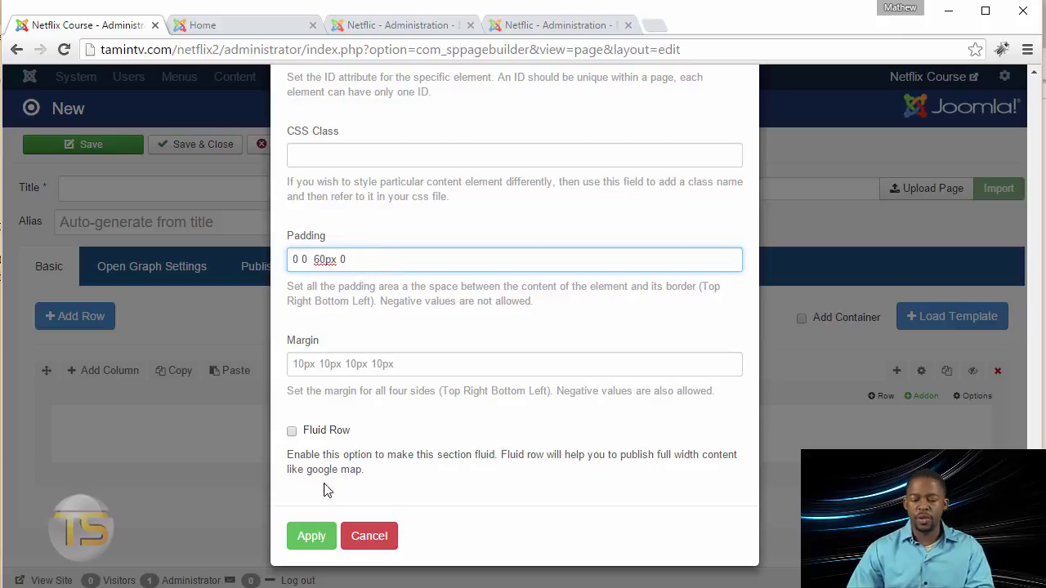
key("Escape")
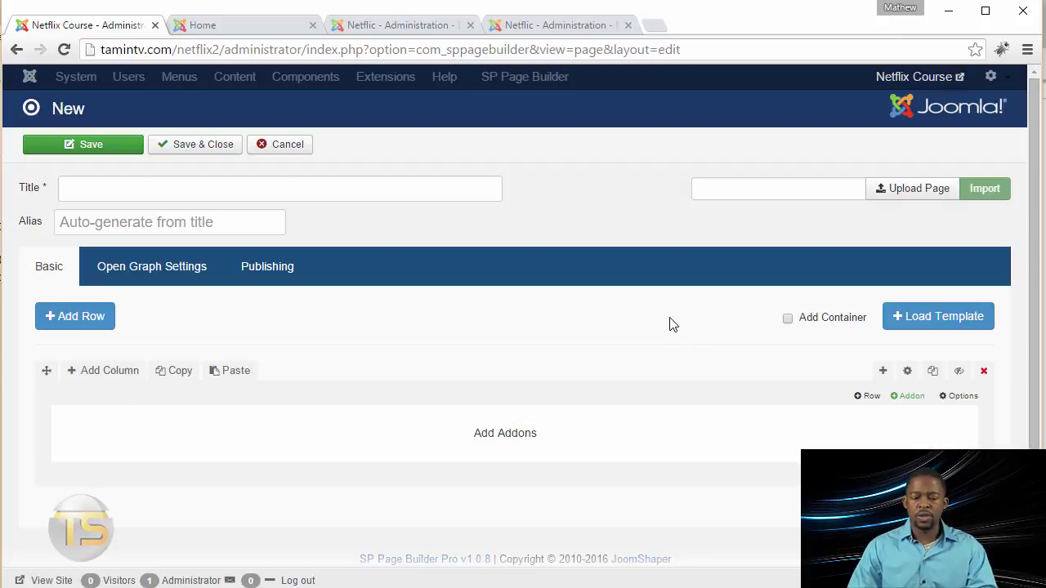
left_click(909, 397)
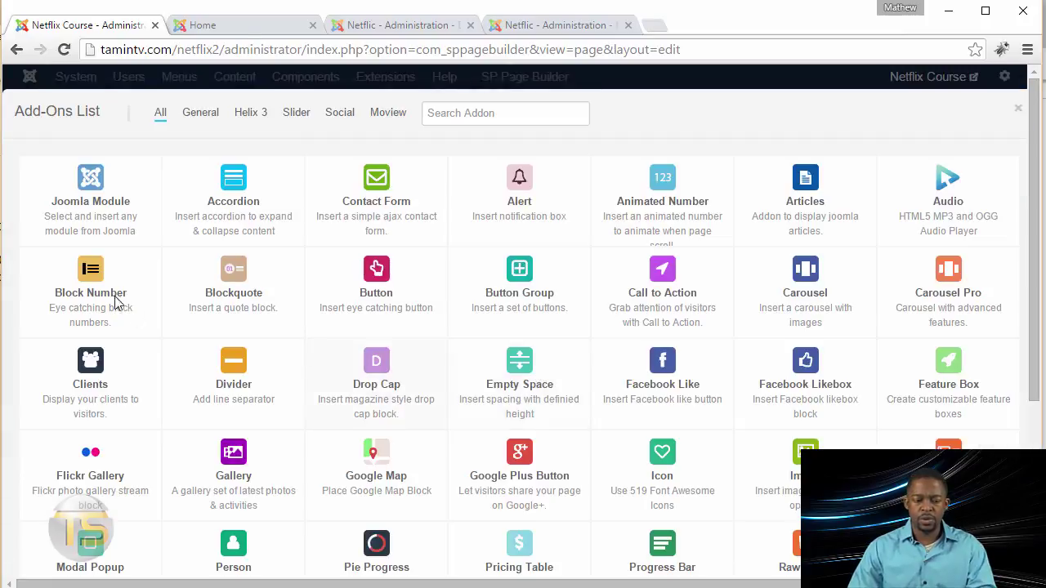
left_click(91, 205)
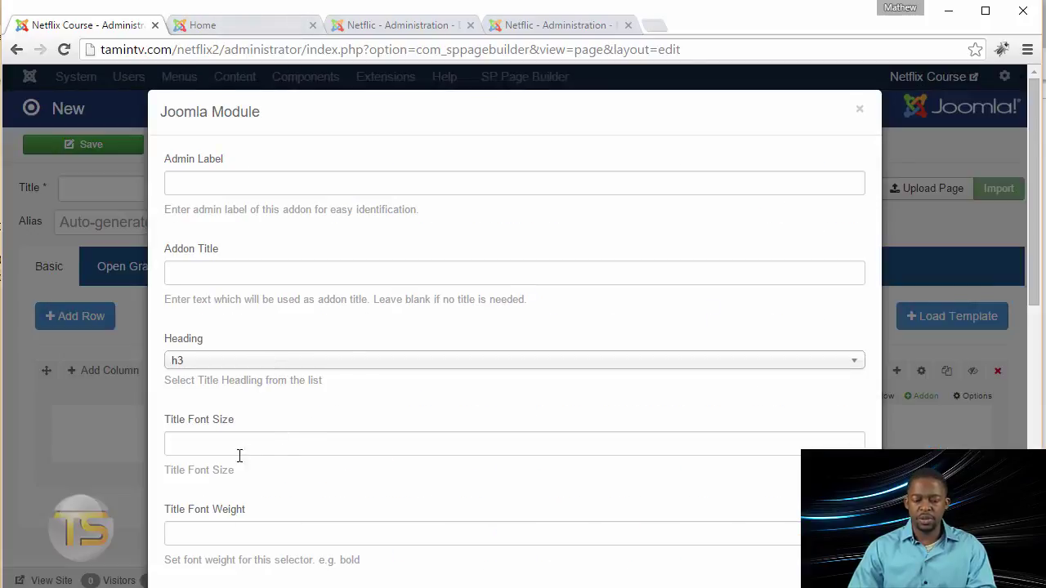
scroll(245, 461, "down", 6)
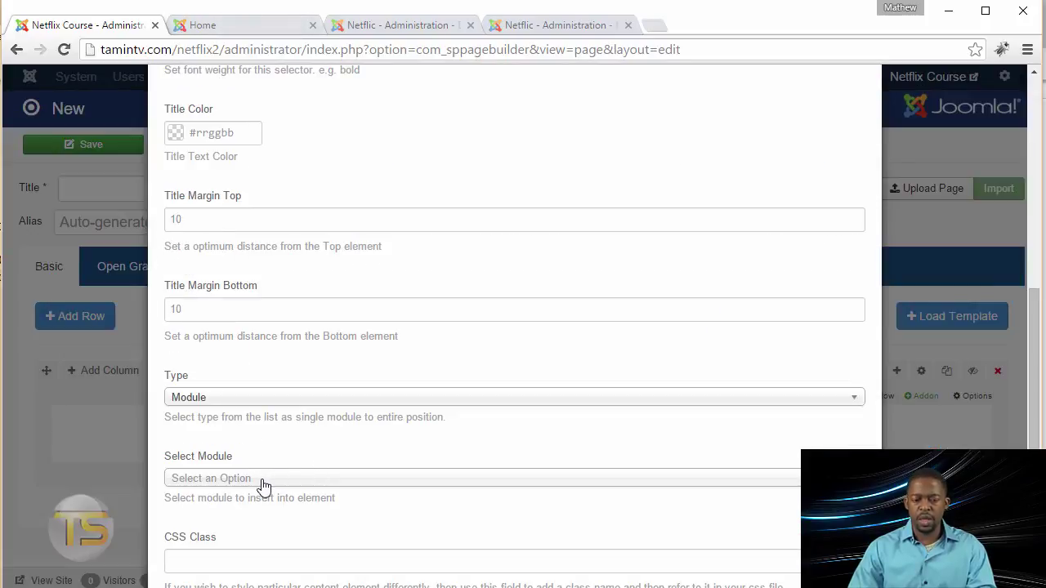
scroll(264, 480, "up", 6)
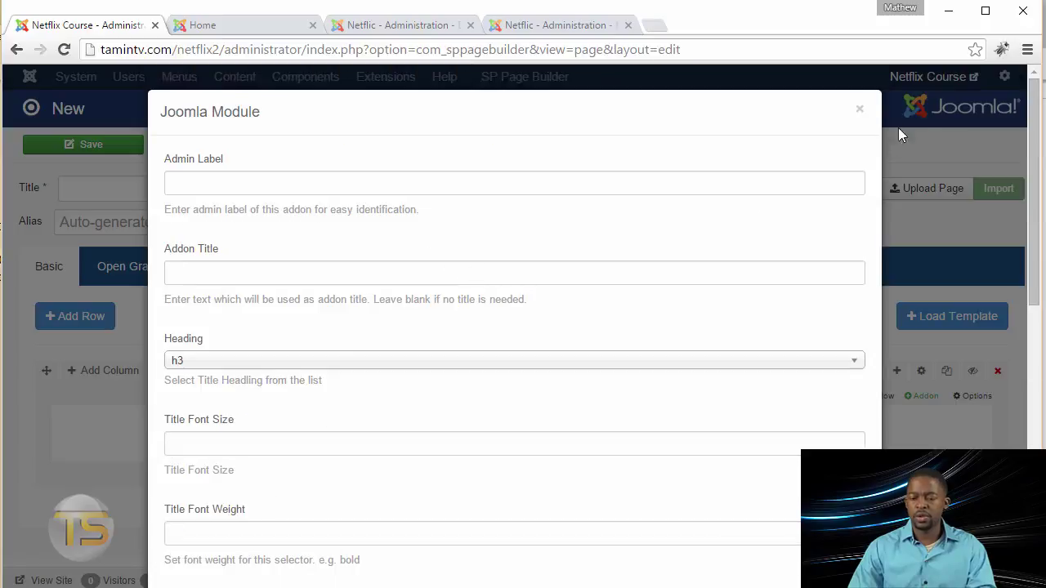
left_click(861, 111)
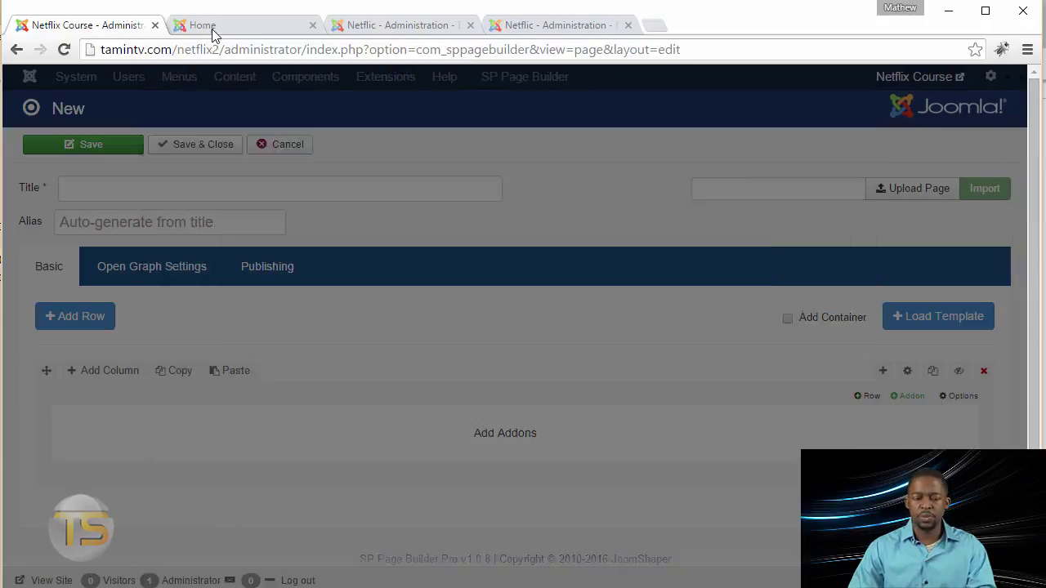
Step: Load the site's administration in the browser tab showing the public home page and open the list of site modules
left_click(213, 29)
left_click(282, 49)
left_click(291, 49)
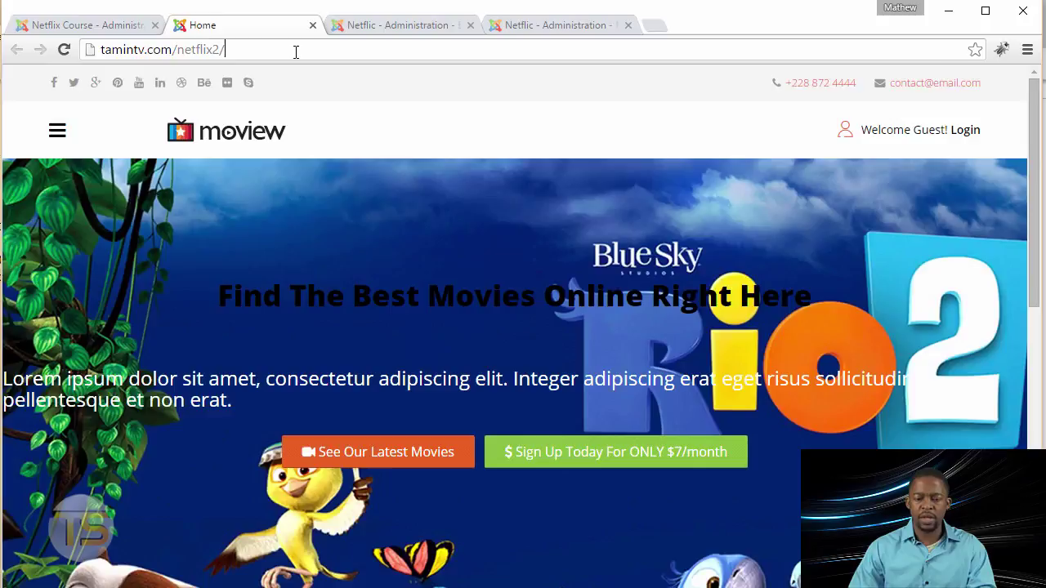
type("a")
left_click(288, 79)
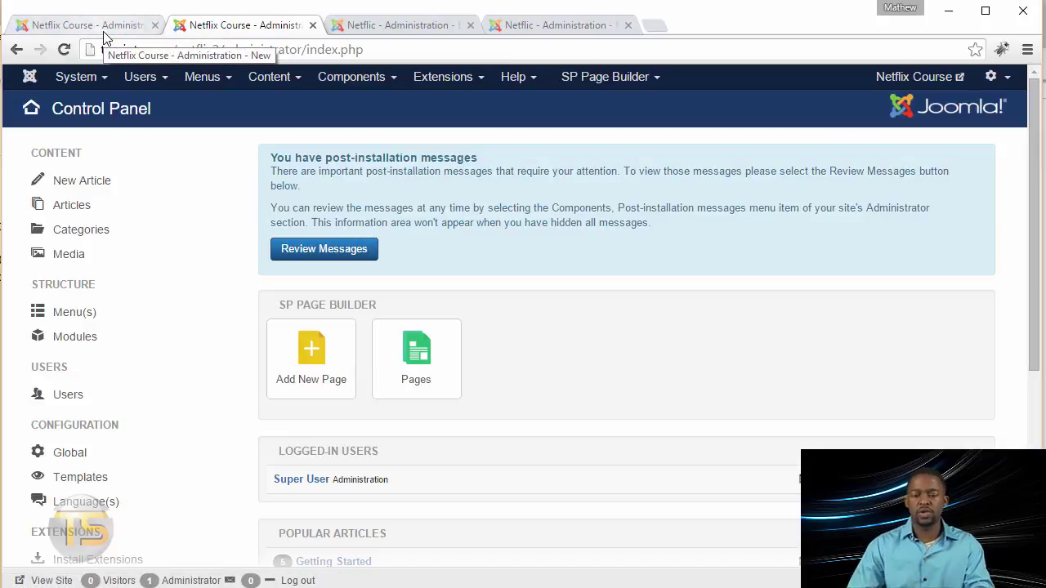
left_click(441, 77)
left_click(460, 140)
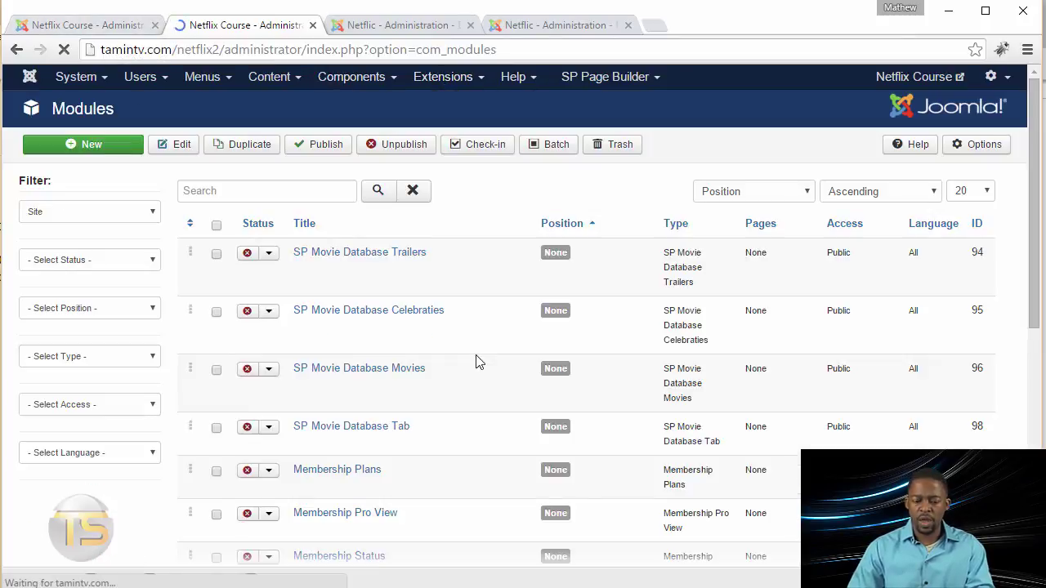
Step: Open the SP Movie Database Movies module and set its status to Published
left_click(387, 376)
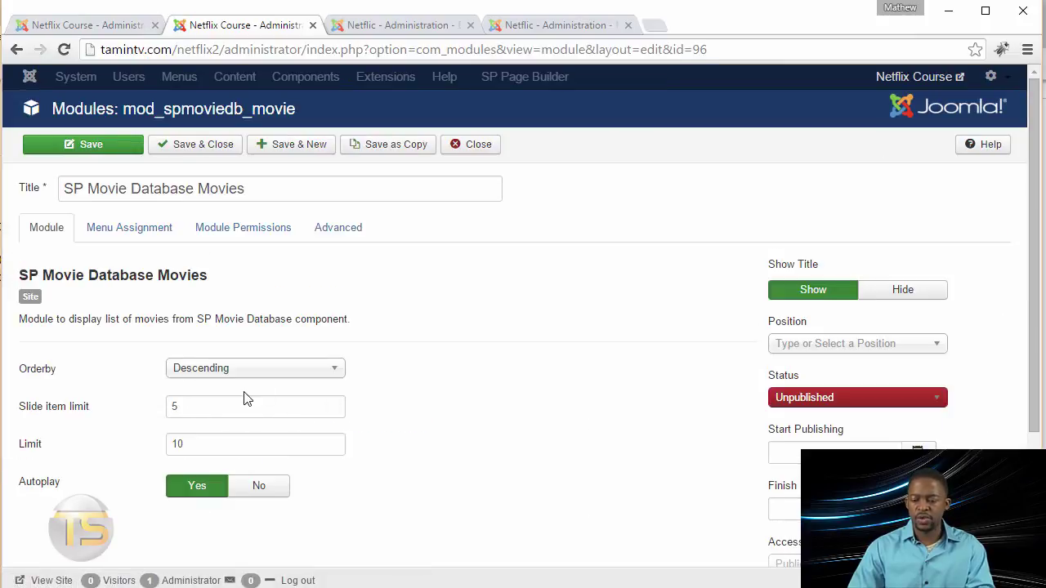
left_click(852, 406)
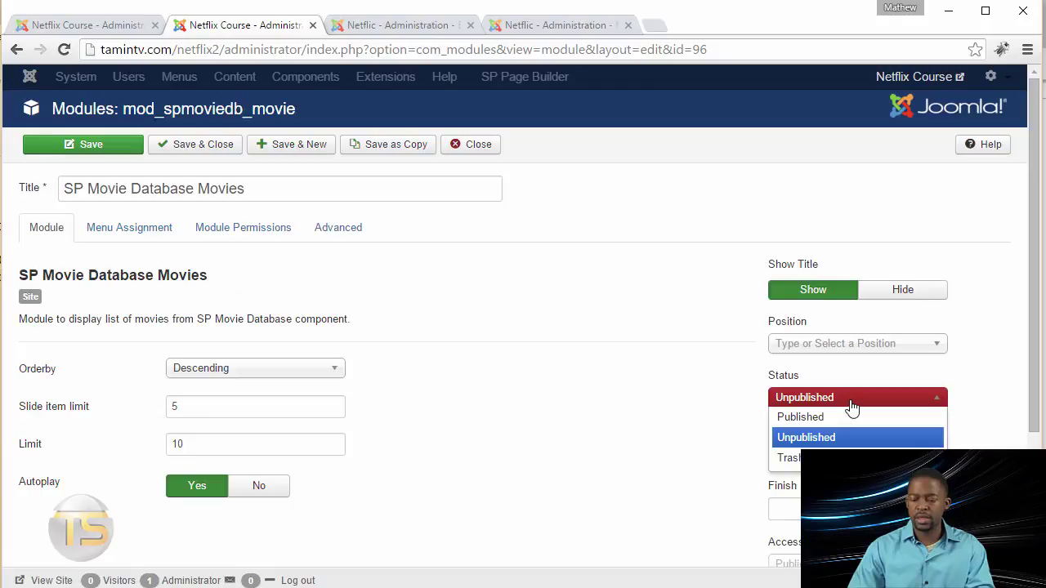
left_click(848, 419)
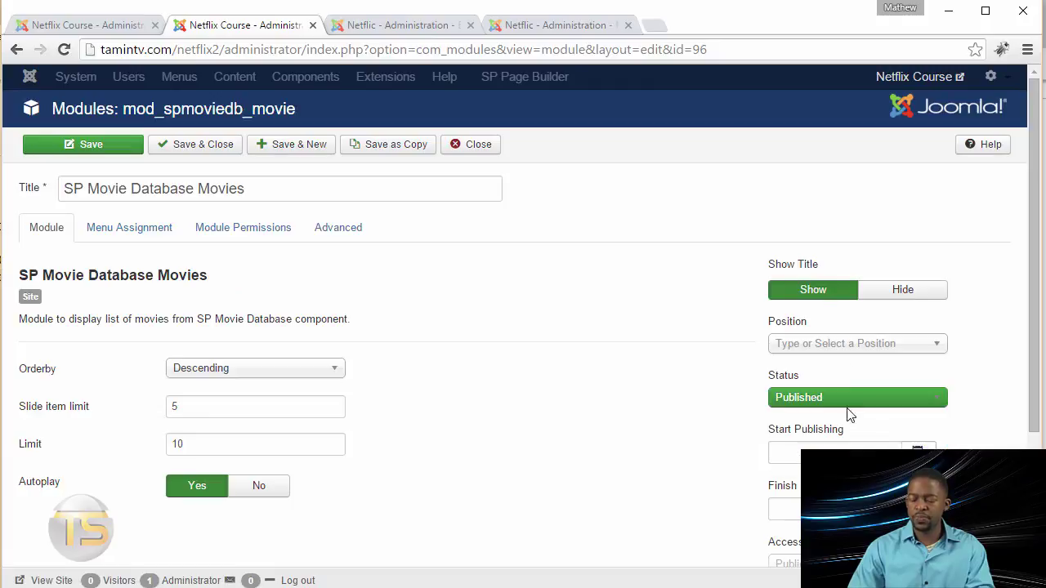
Step: Assign the SP Movie Database Movies module to the Pagebuilder [pagebuilder] template position
left_click(844, 352)
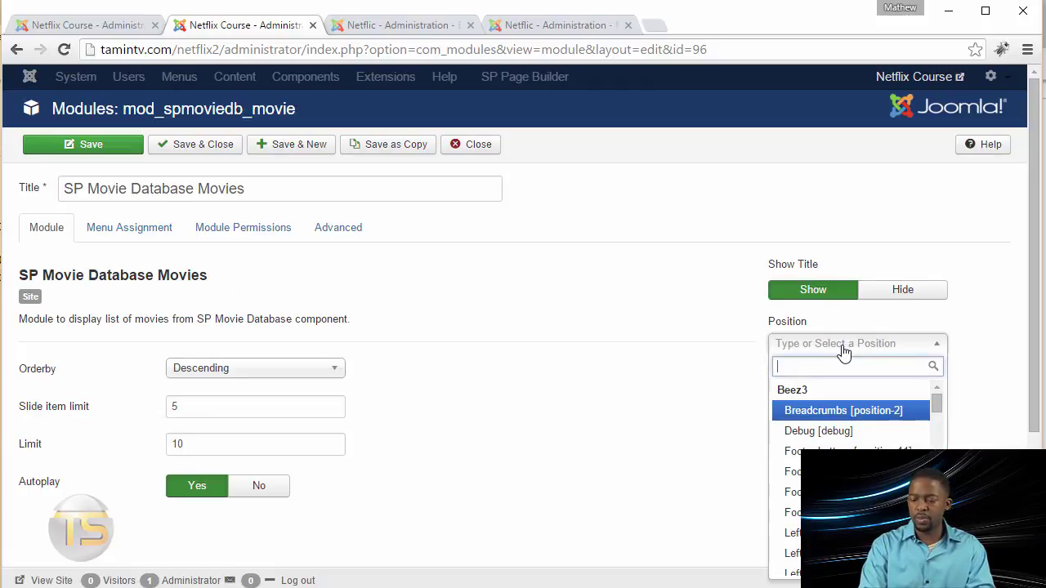
type("pagebuil")
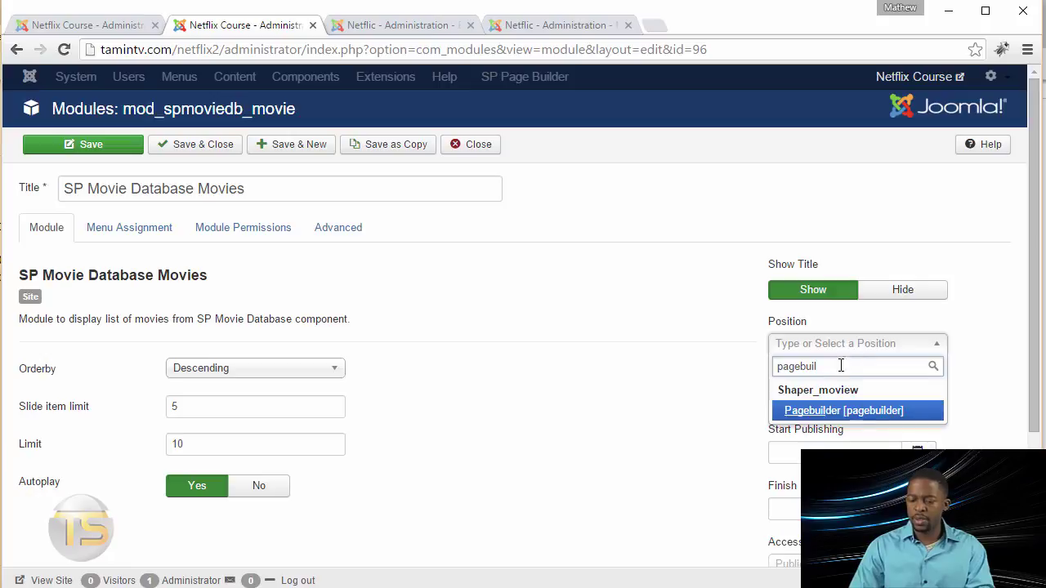
left_click(833, 412)
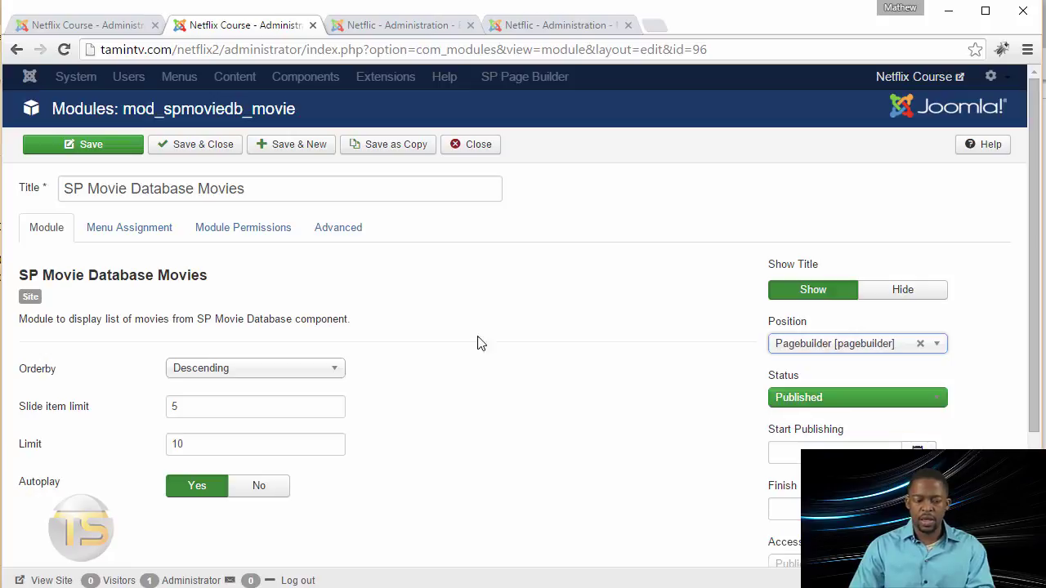
Step: Set the module assignment to Only on the pages selected, deselect all menu items and select only Member Home in the Hidden menu
left_click(138, 234)
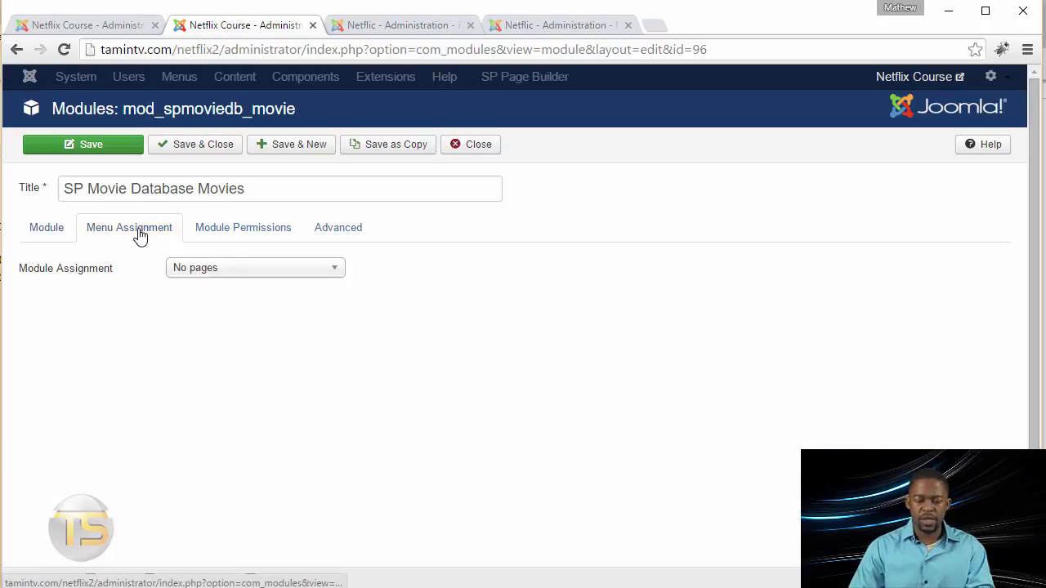
left_click(230, 272)
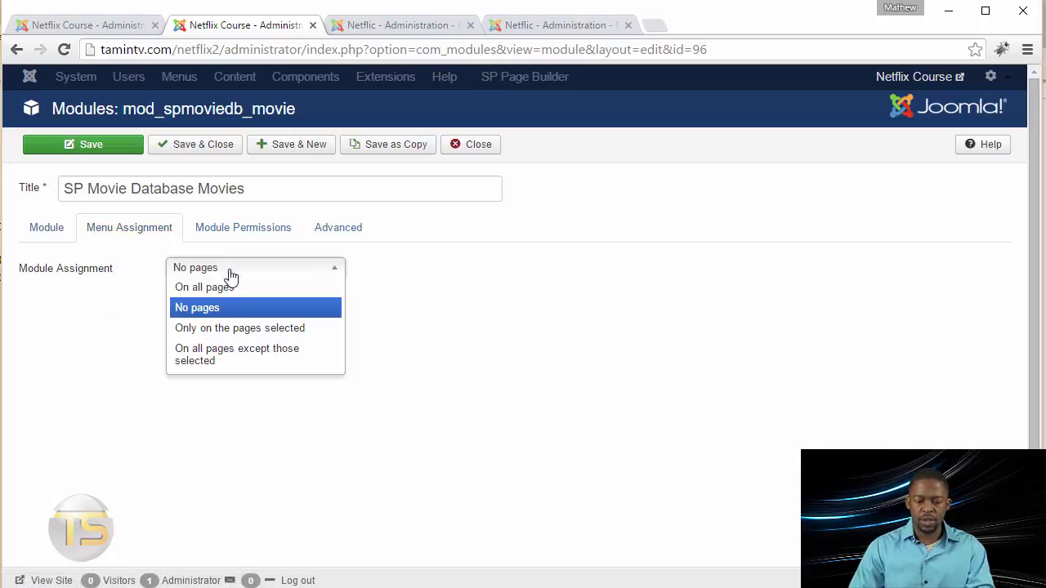
left_click(241, 333)
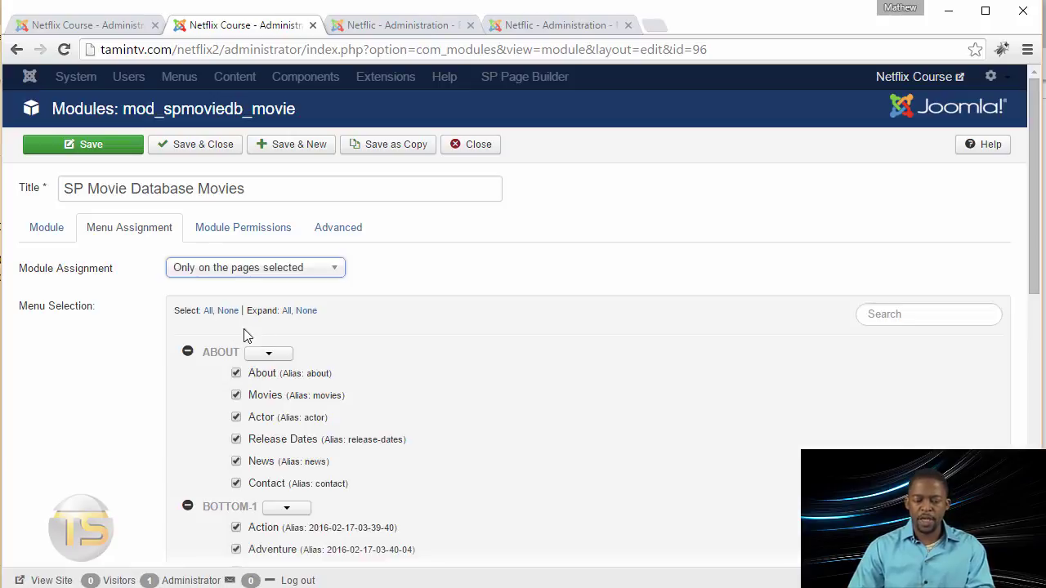
scroll(448, 399, "down", 5)
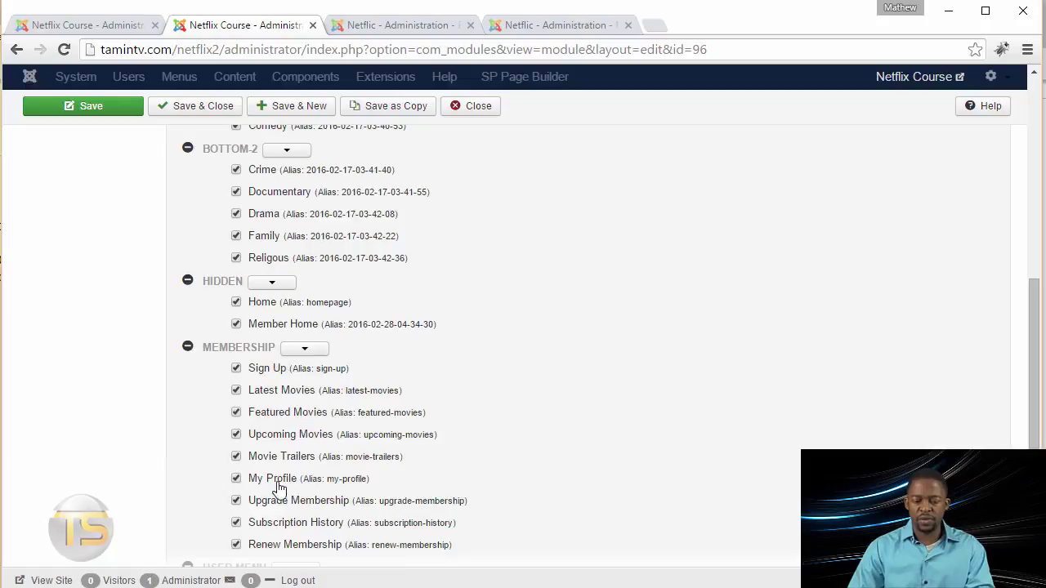
scroll(415, 476, "up", 6)
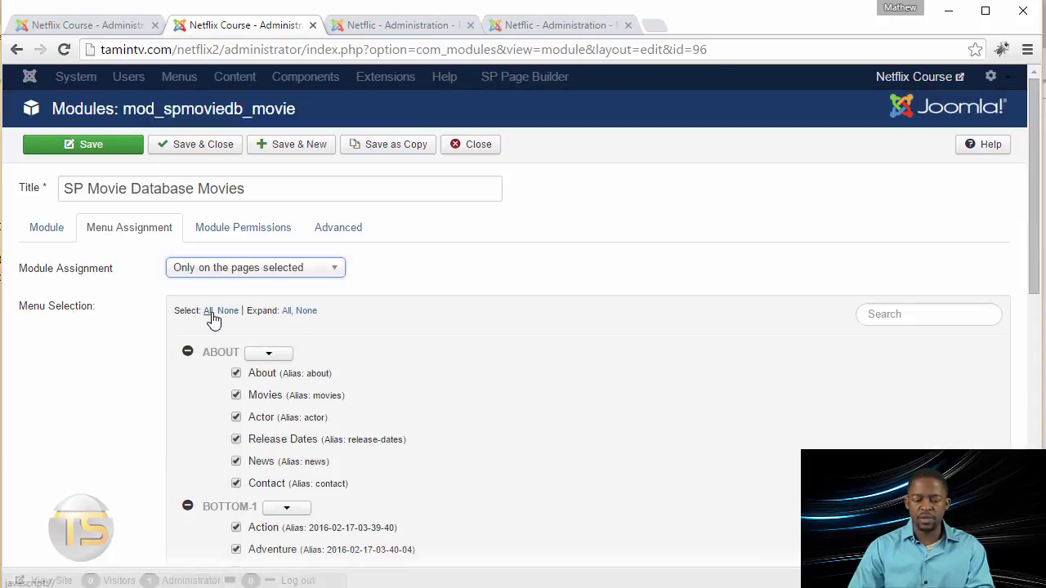
left_click(228, 314)
scroll(436, 382, "down", 2)
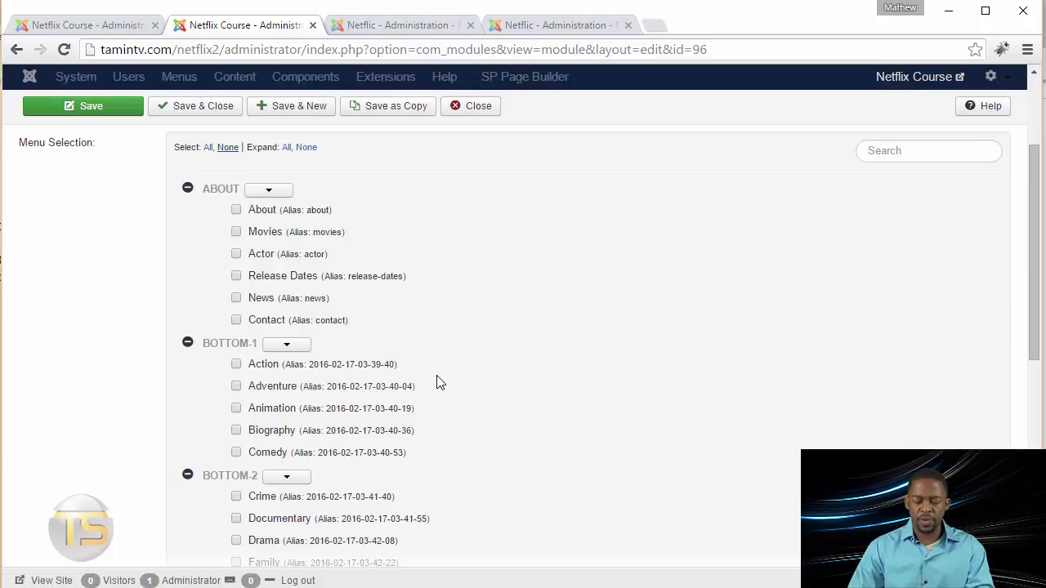
scroll(436, 383, "down", 8)
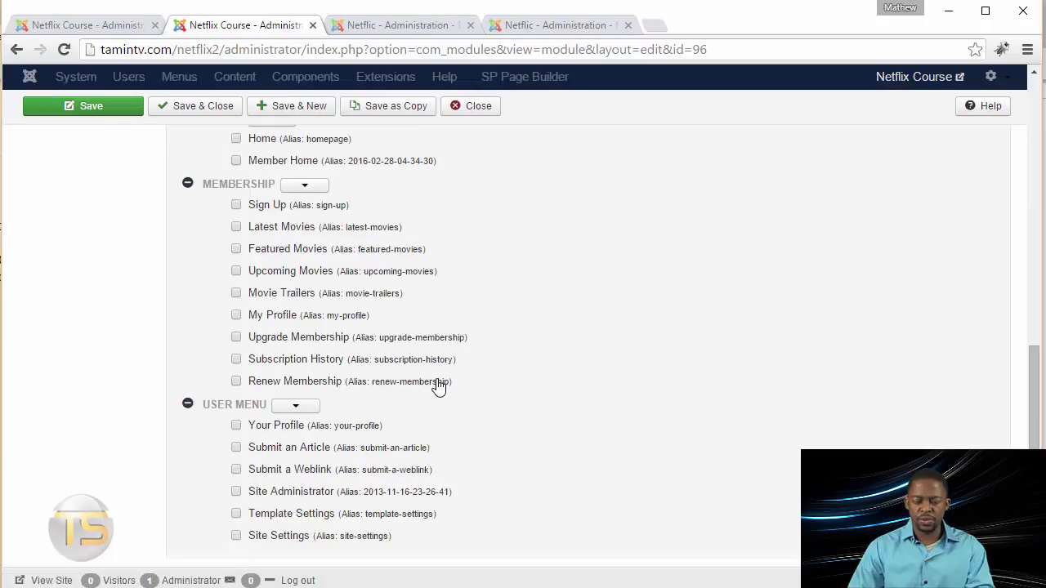
left_click(236, 162)
scroll(603, 408, "up", 10)
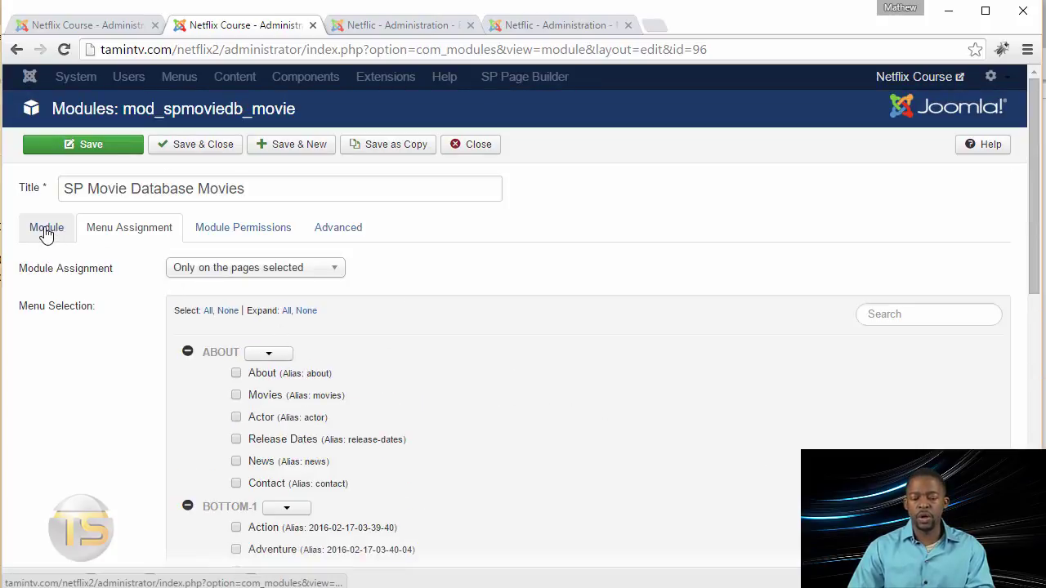
Step: Hide the module's title, save and close the module, and return to the browser tab with the new SP Page Builder page
left_click(46, 233)
scroll(474, 359, "down", 3)
scroll(474, 359, "up", 3)
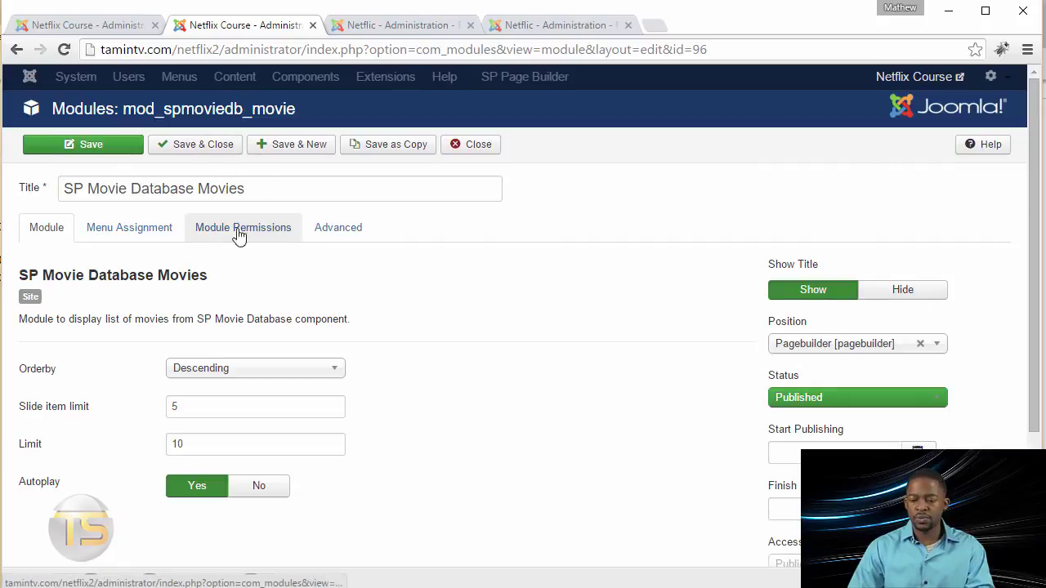
left_click(911, 292)
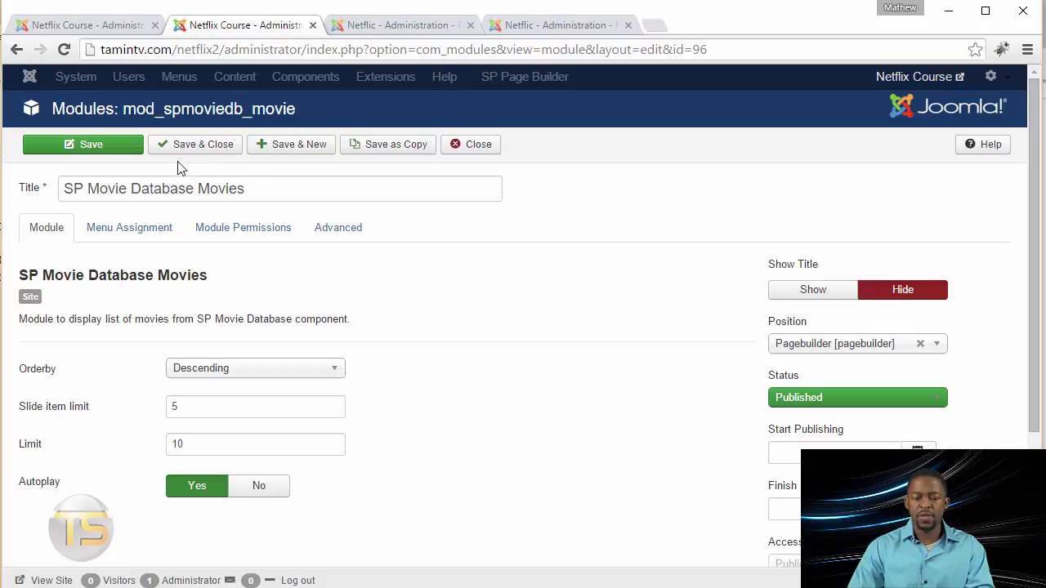
left_click(208, 145)
left_click(81, 27)
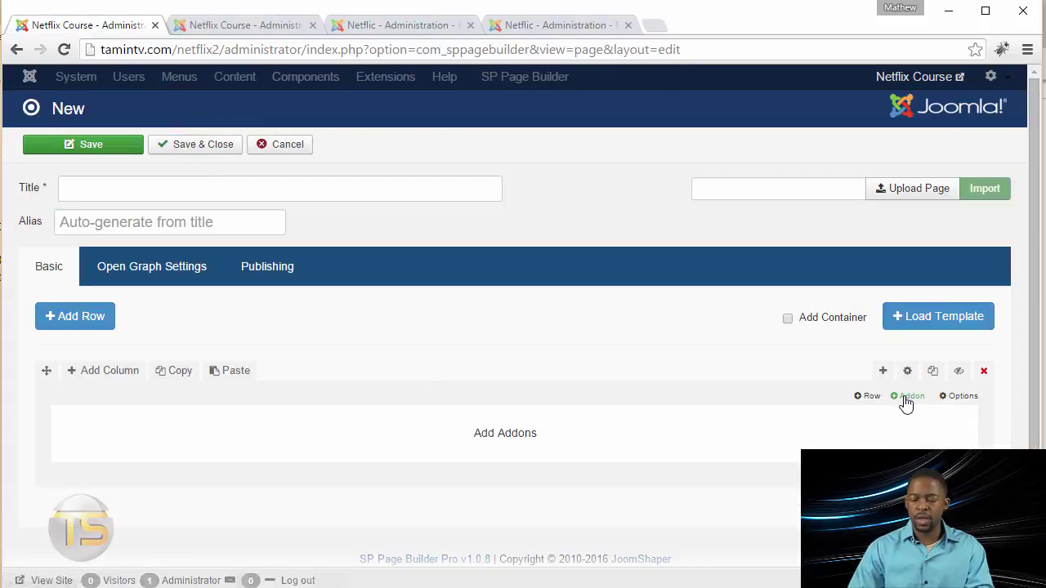
left_click(907, 398)
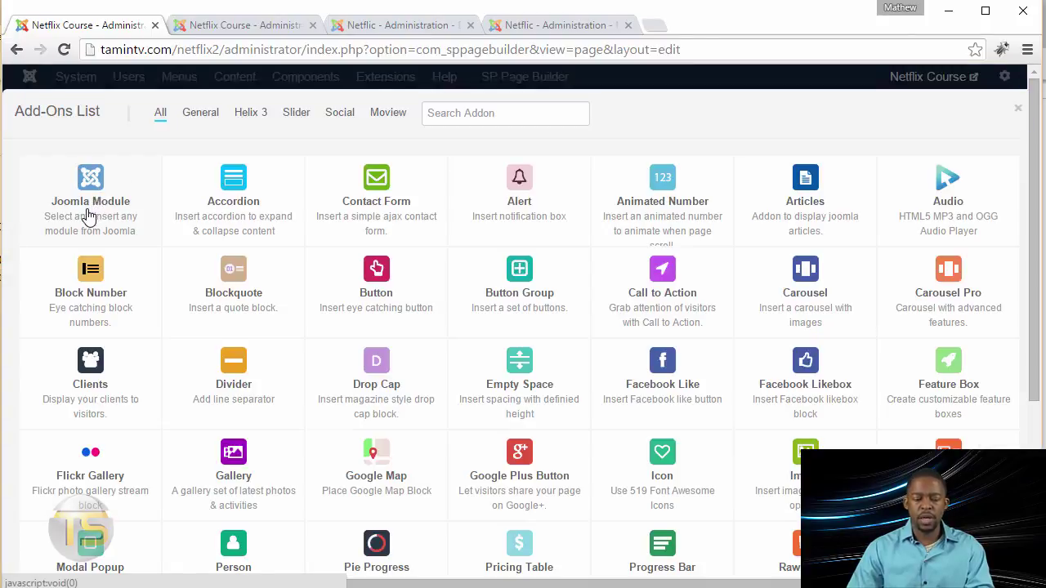
left_click(90, 216)
left_click(248, 184)
type("Latest")
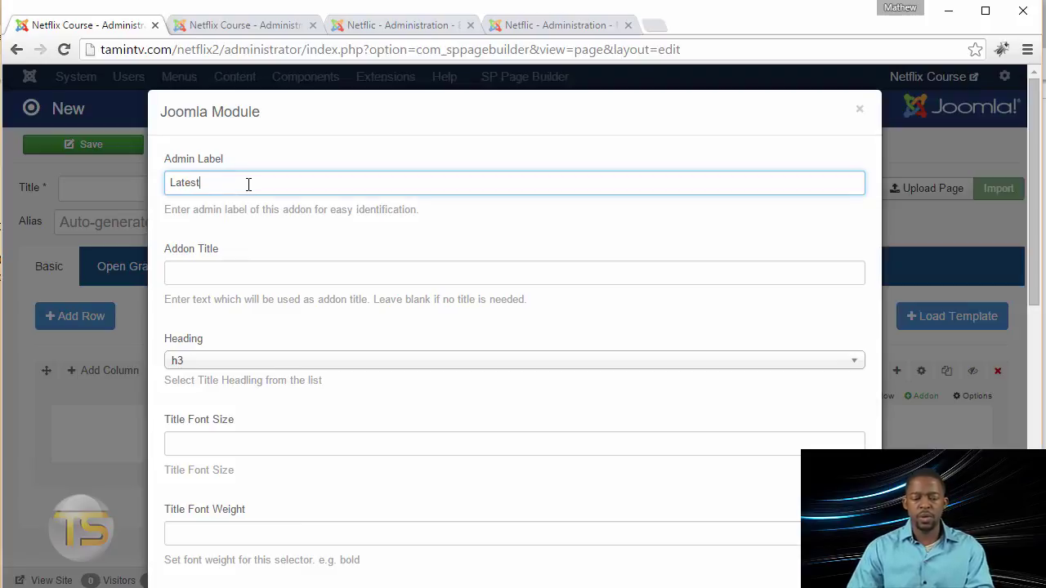
scroll(323, 413, "down", 2)
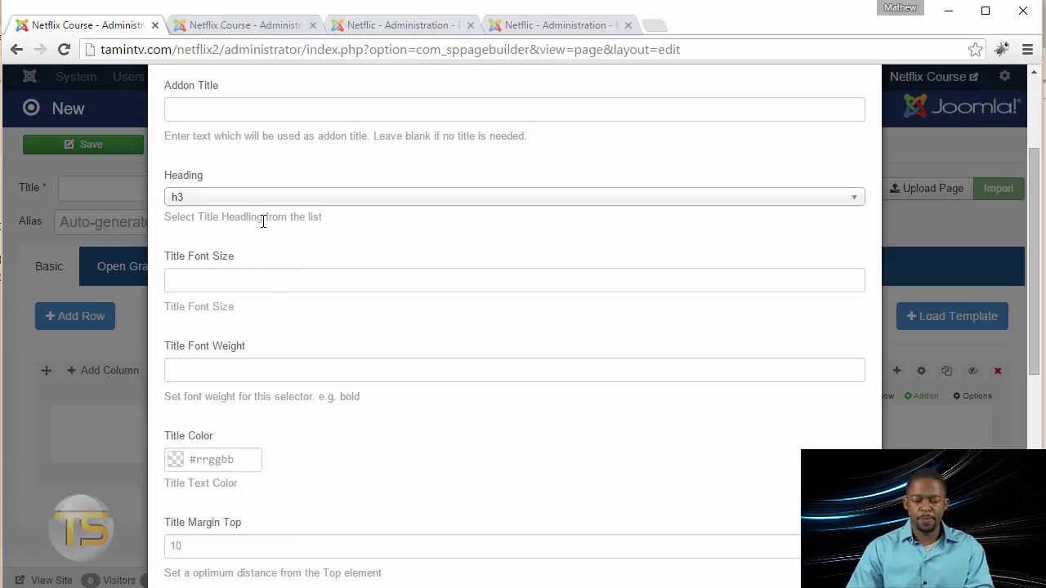
scroll(330, 334, "down", 4)
scroll(356, 365, "down", 2)
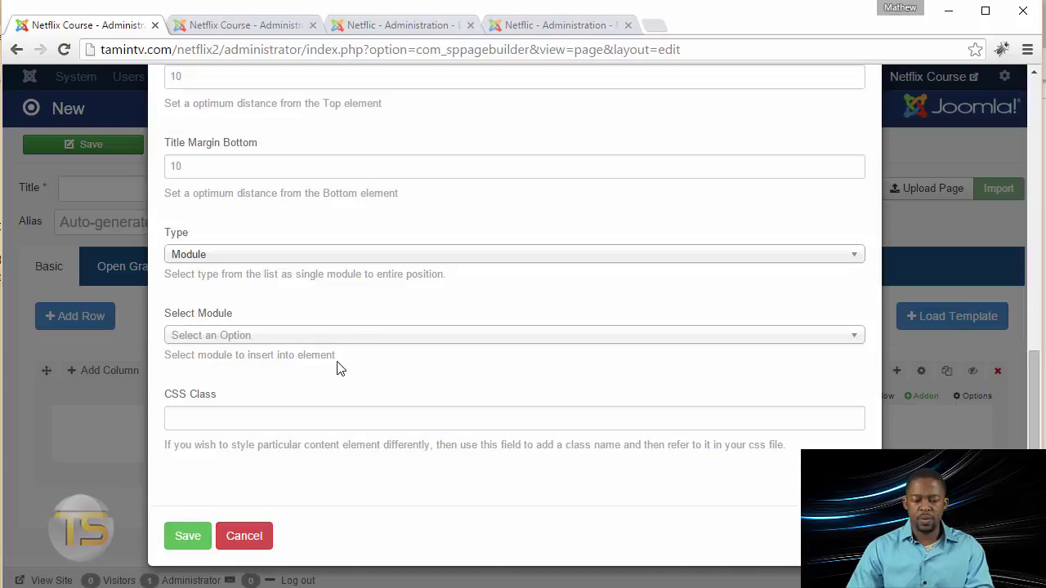
left_click(208, 336)
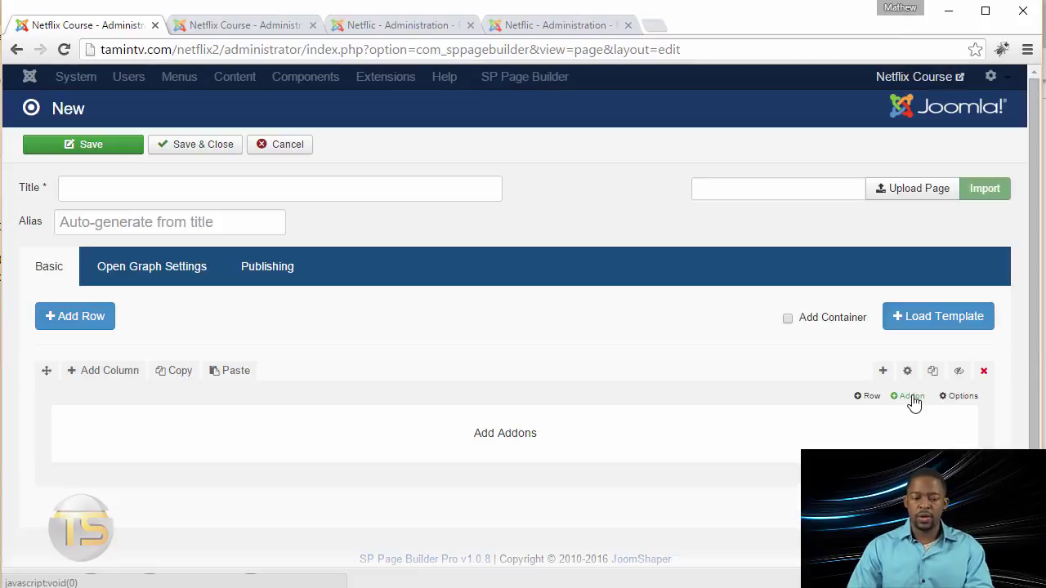
Step: Add a Joomla Module addon to the row with the admin label New movie and the SP Movie Database Movies module
left_click(912, 397)
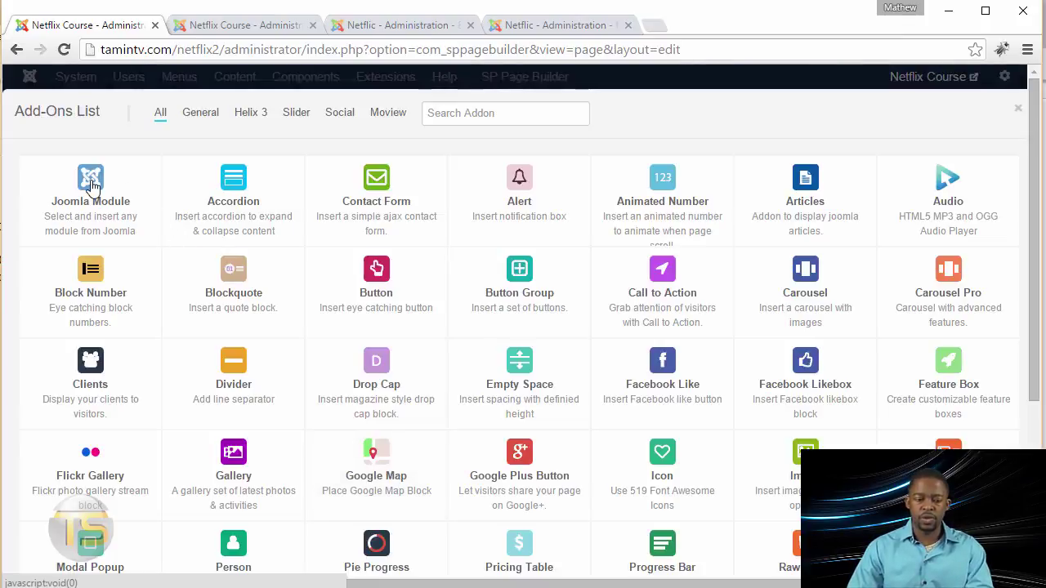
left_click(90, 184)
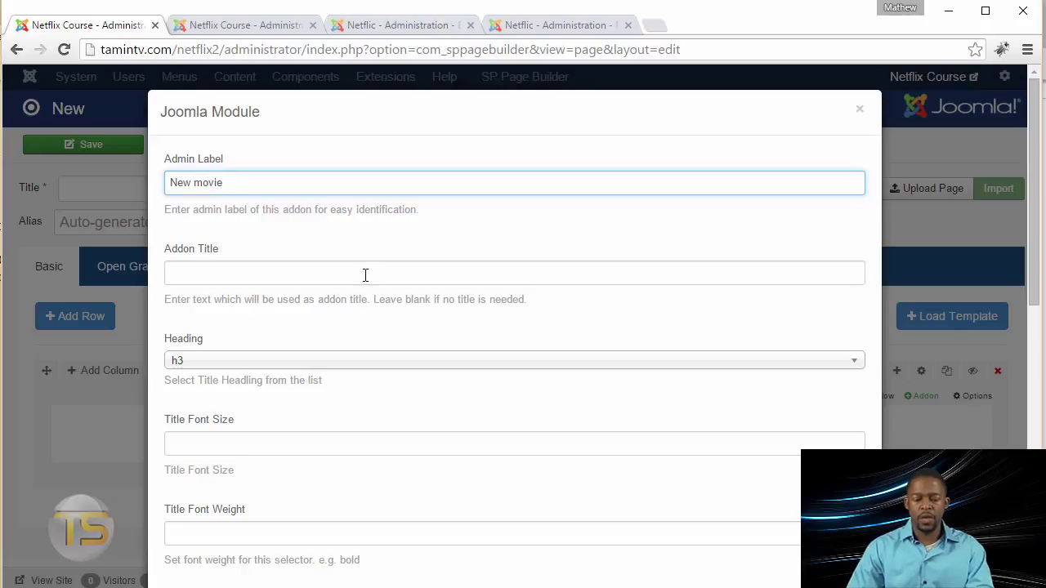
scroll(402, 362, "down", 9)
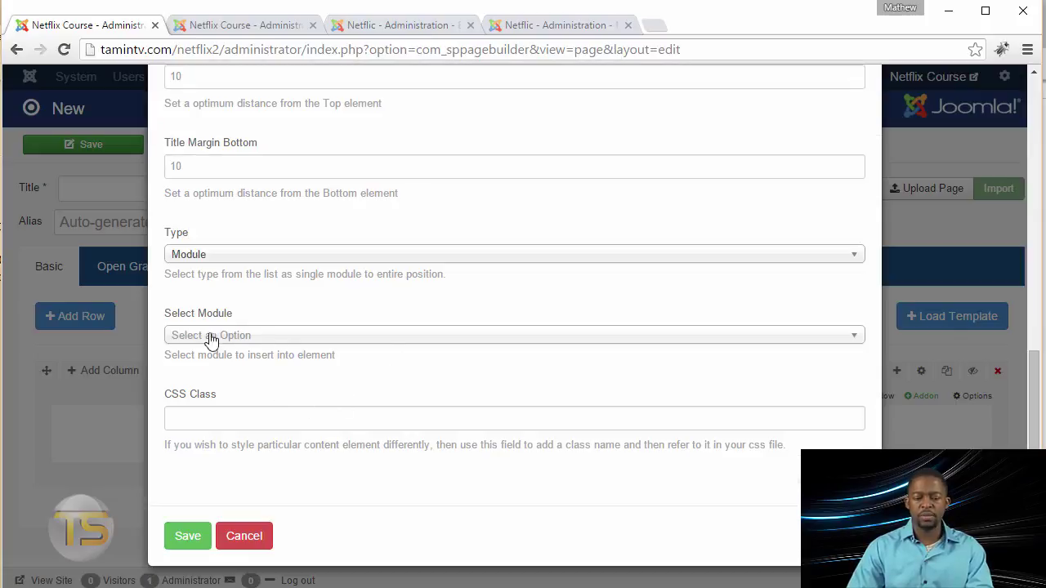
left_click(212, 339)
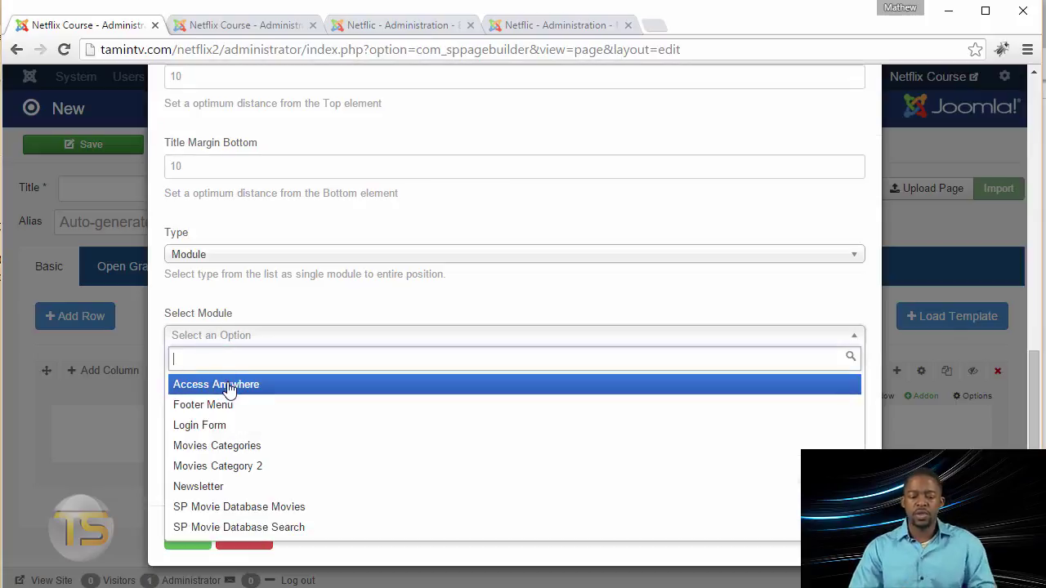
left_click(269, 507)
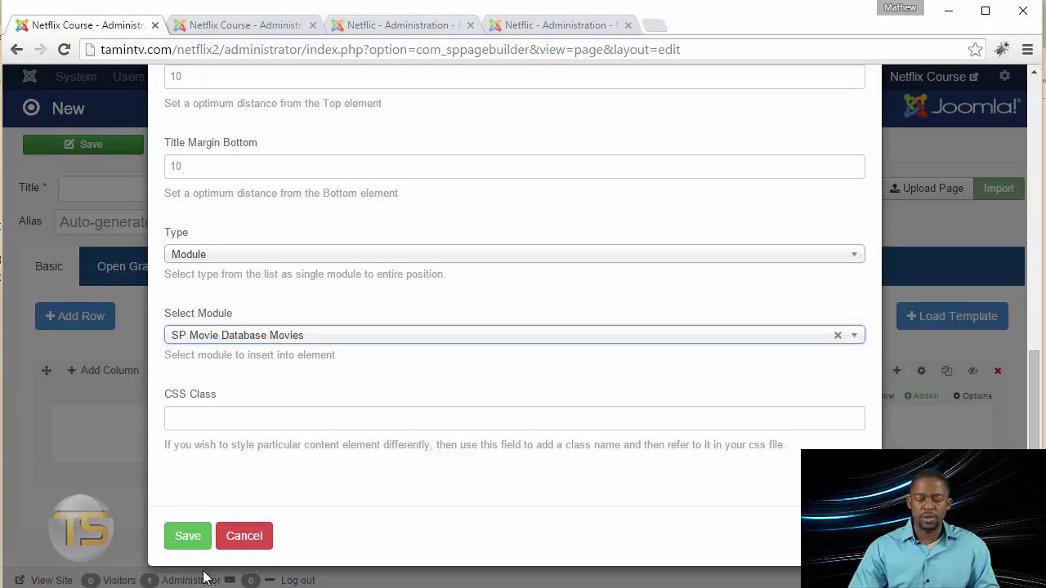
left_click(188, 537)
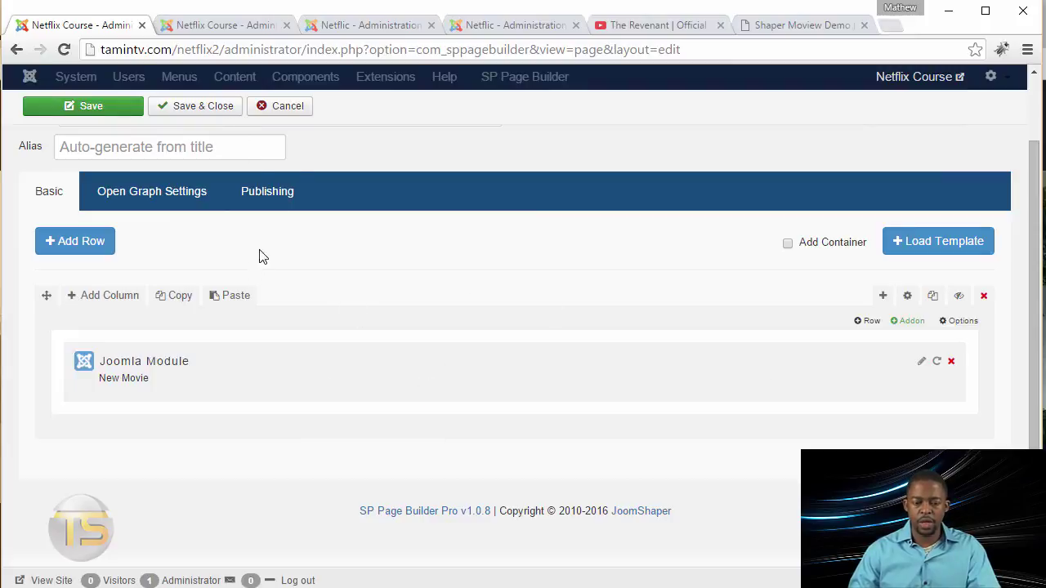
Step: Title the SP Page Builder page Members Home and save it, keeping it open
scroll(400, 332, "up", 1)
left_click(316, 191)
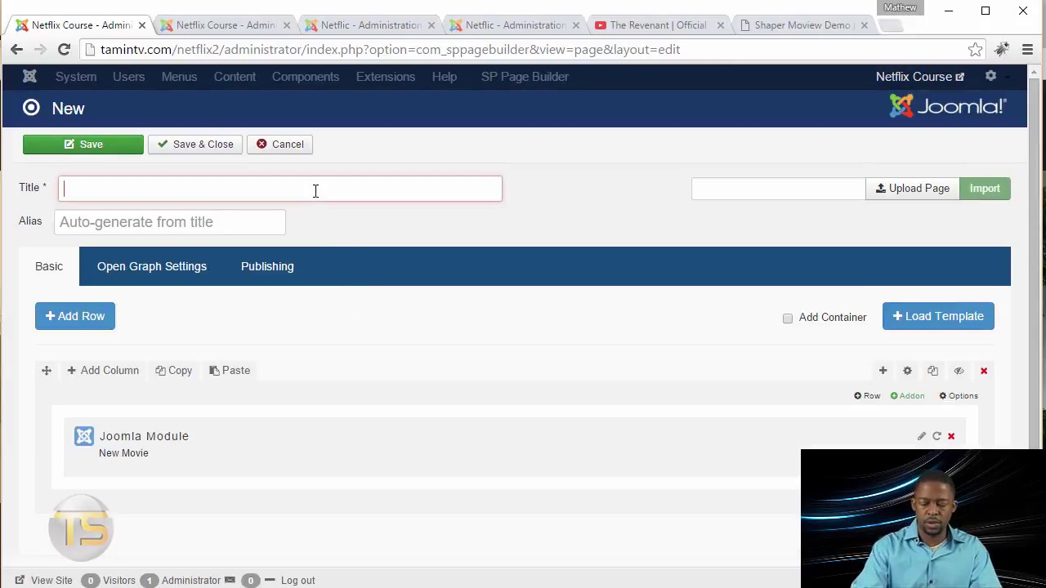
type("Members Home")
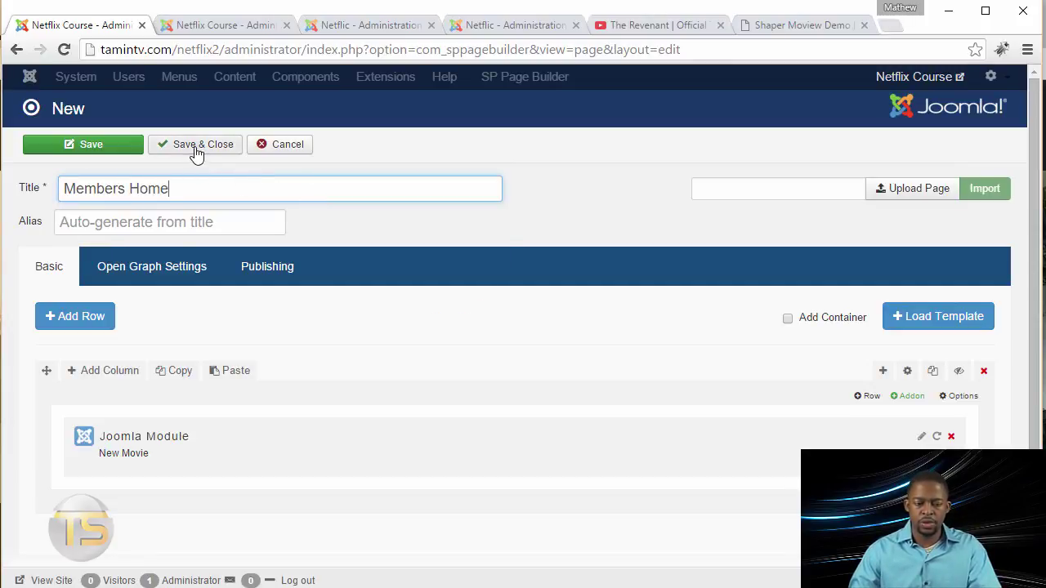
left_click(114, 149)
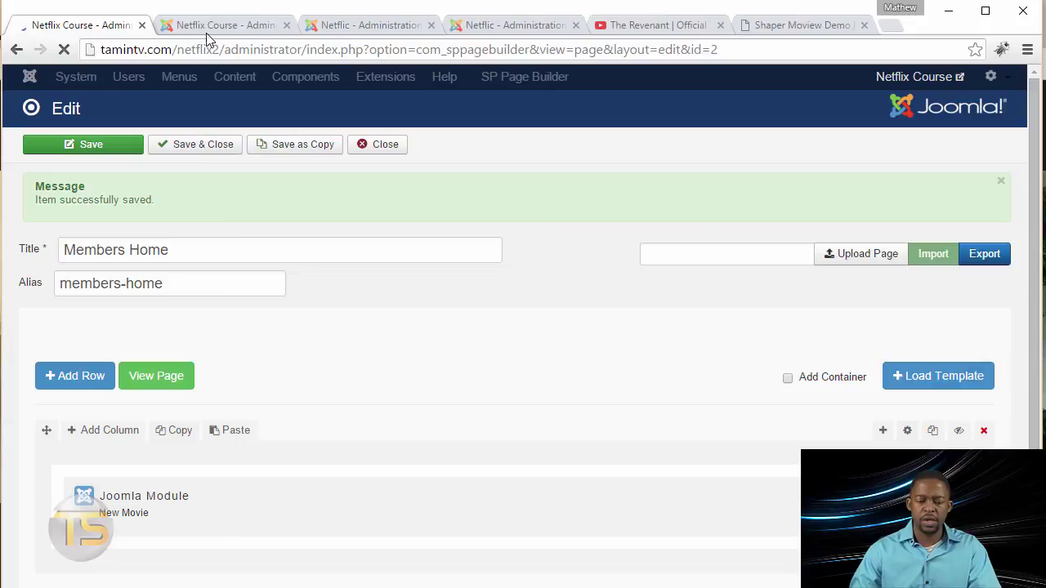
Step: In the second administration tab, open the Hidden menu's Member Home item, retitle it Members Home and clear its alias
left_click(210, 26)
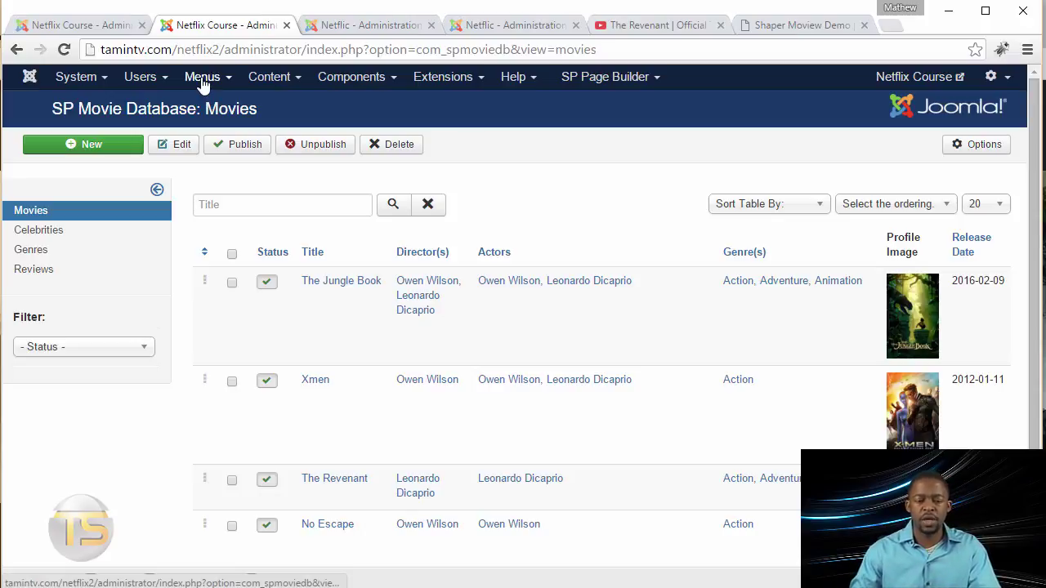
left_click(202, 78)
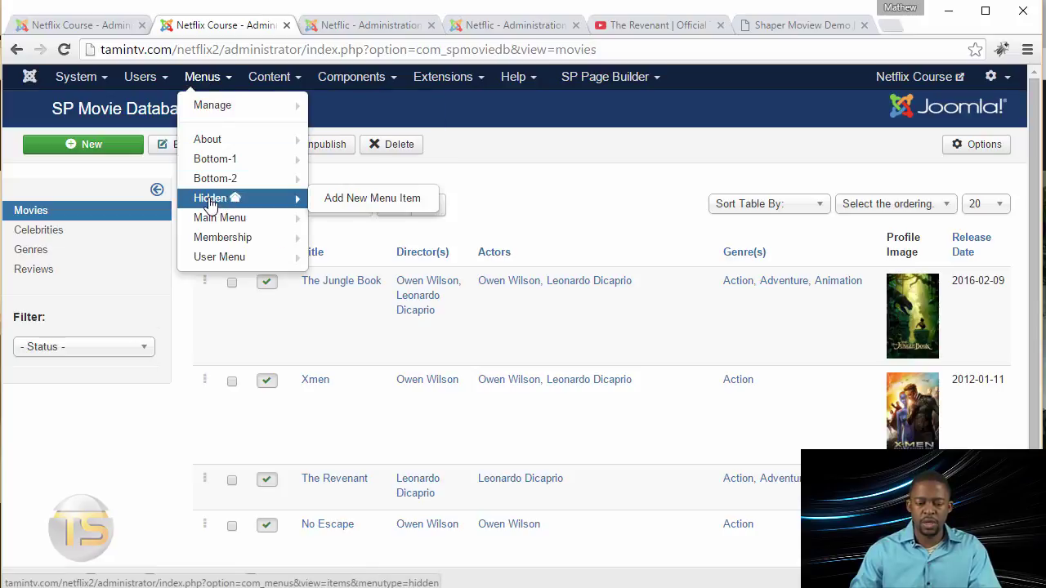
left_click(211, 200)
left_click(333, 305)
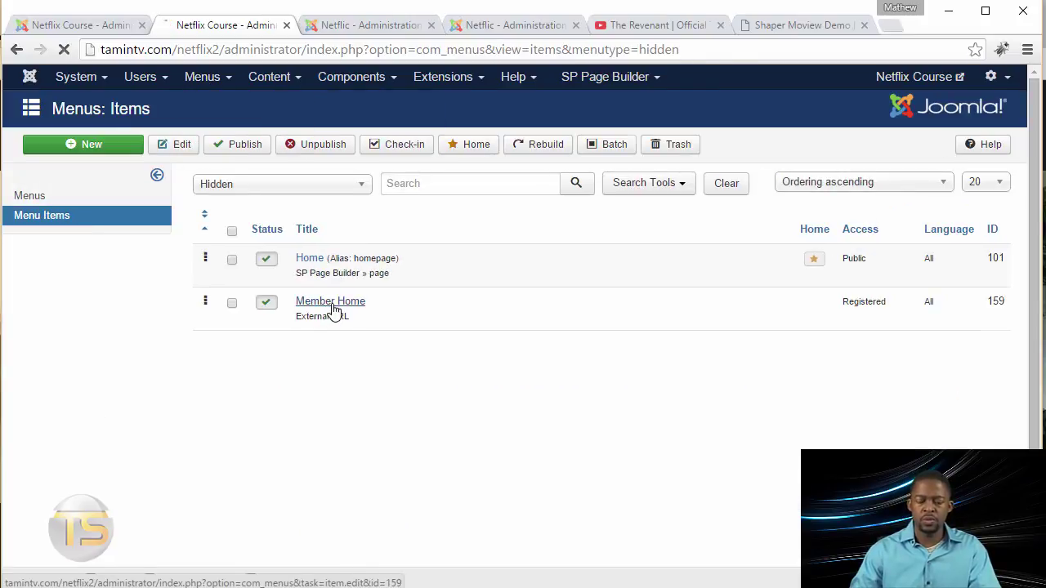
left_click(672, 181)
key("ctrl+a")
key("BackSpace")
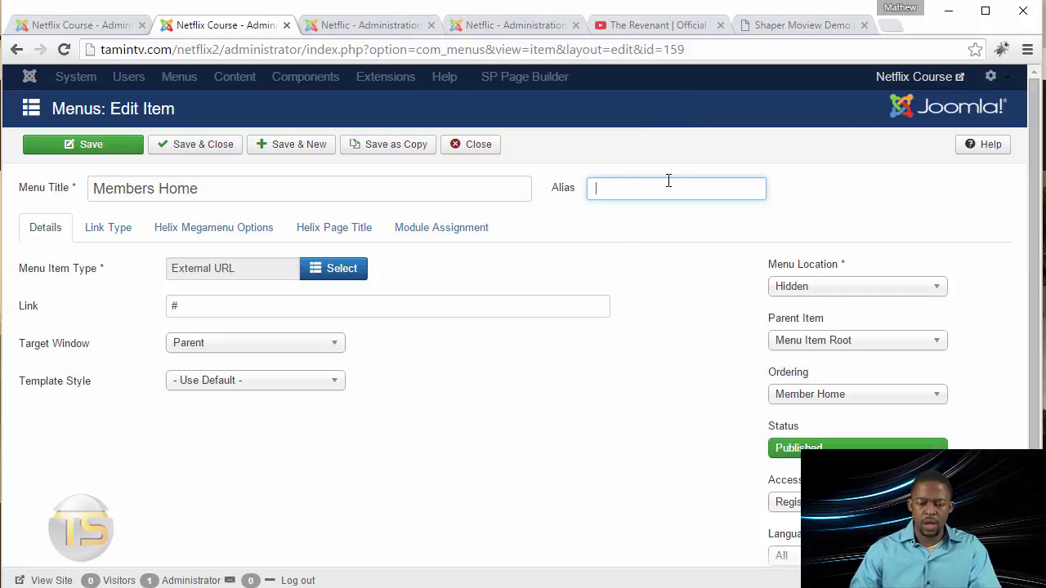
Step: Change the menu item's type from External URL to the SP Page Builder Page type
left_click(344, 277)
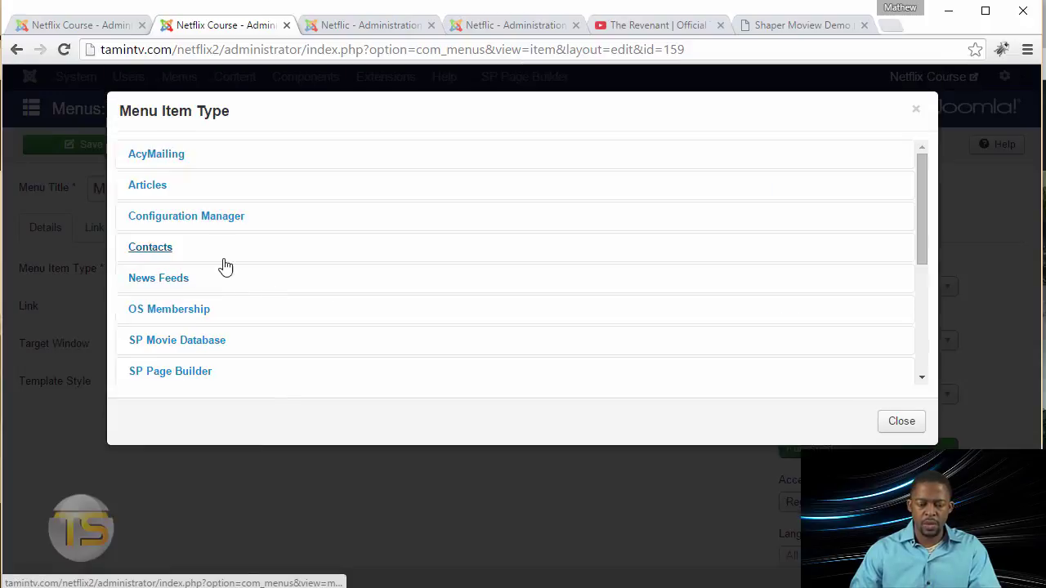
left_click(186, 372)
scroll(264, 343, "down", 2)
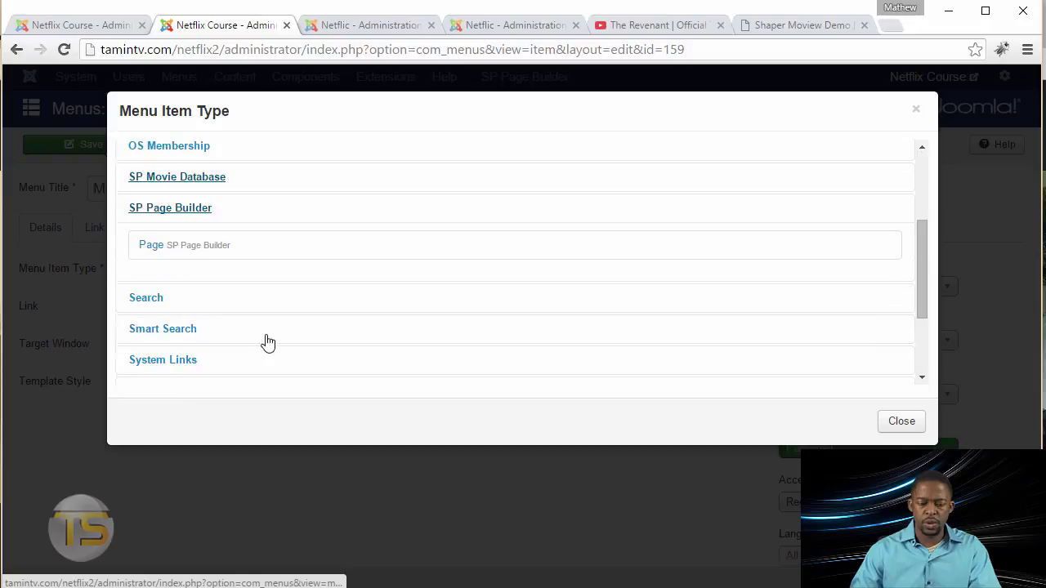
left_click(152, 248)
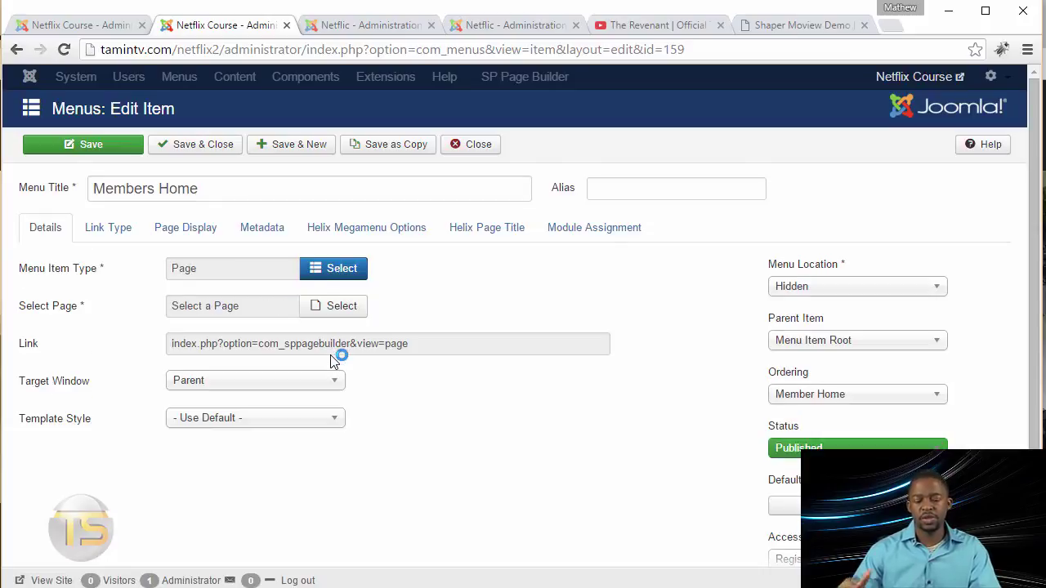
Step: Assign the Members Home page to the menu item, review its access level, and save and close the item
left_click(342, 307)
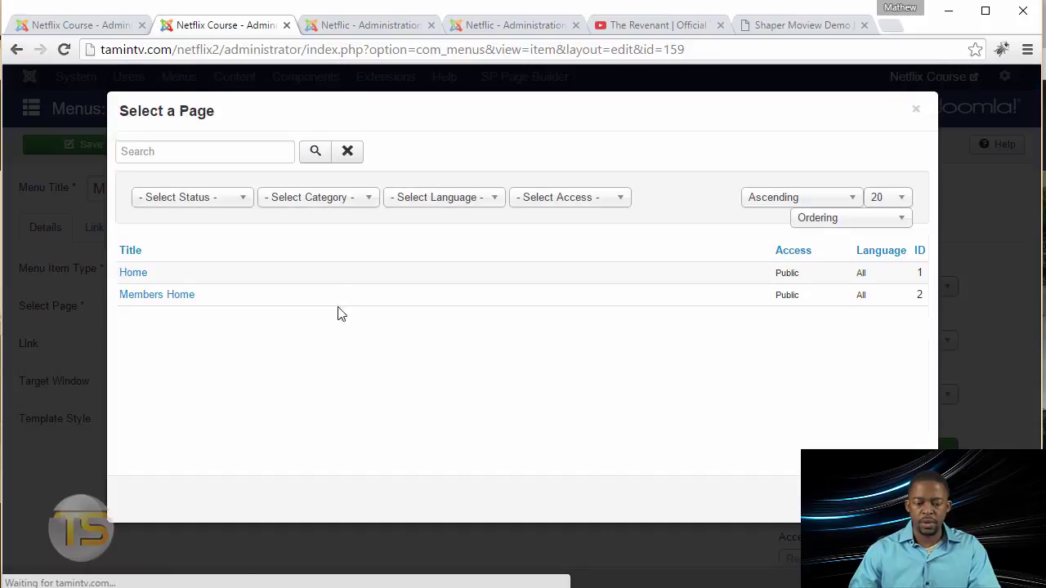
left_click(162, 297)
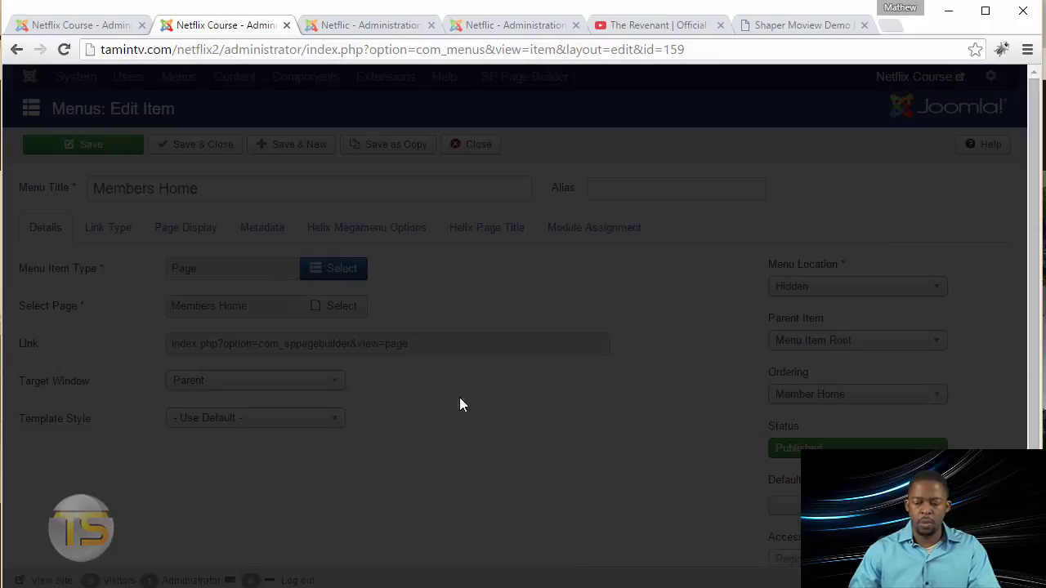
scroll(490, 413, "down", 2)
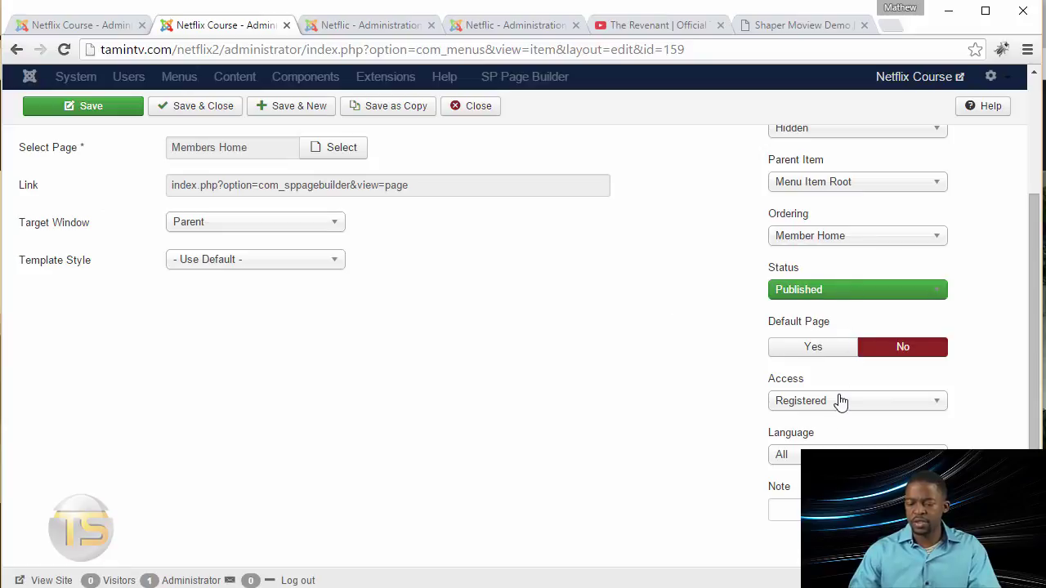
scroll(543, 432, "up", 3)
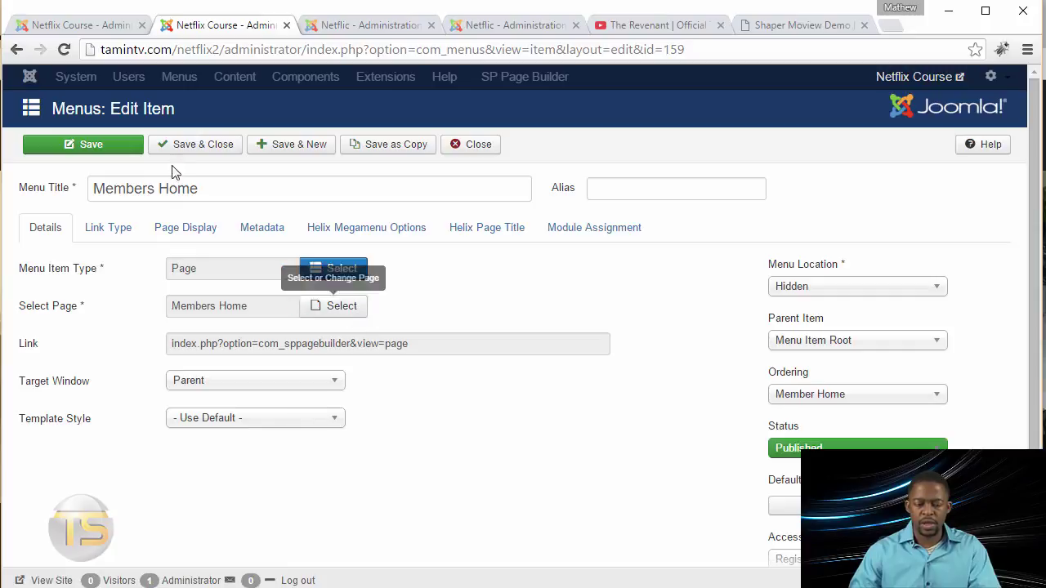
left_click(202, 148)
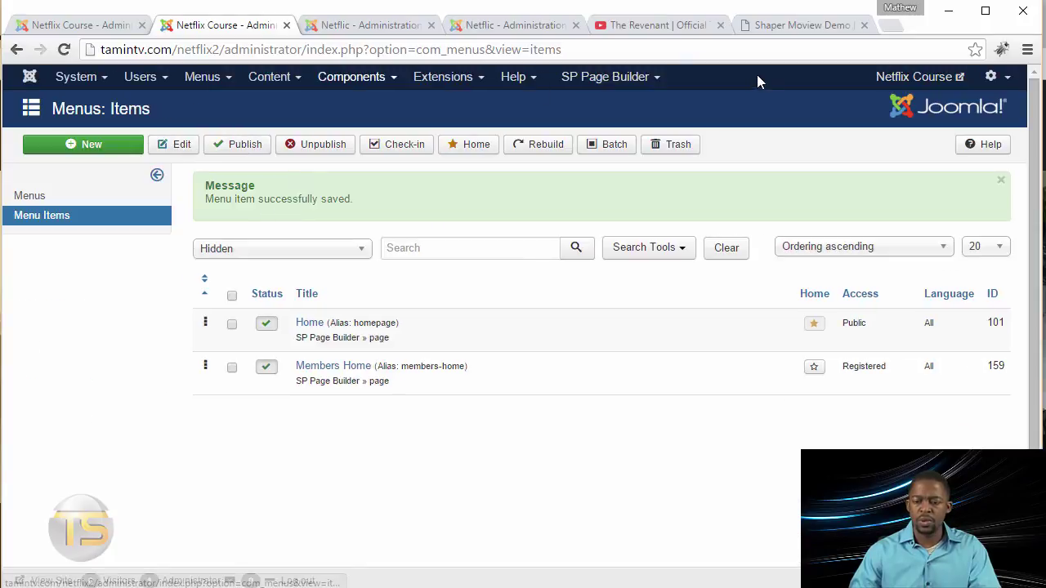
Step: Open the site's front end and check which entries its navigation menu offers, returning to the Hidden menu's item list
left_click(920, 80)
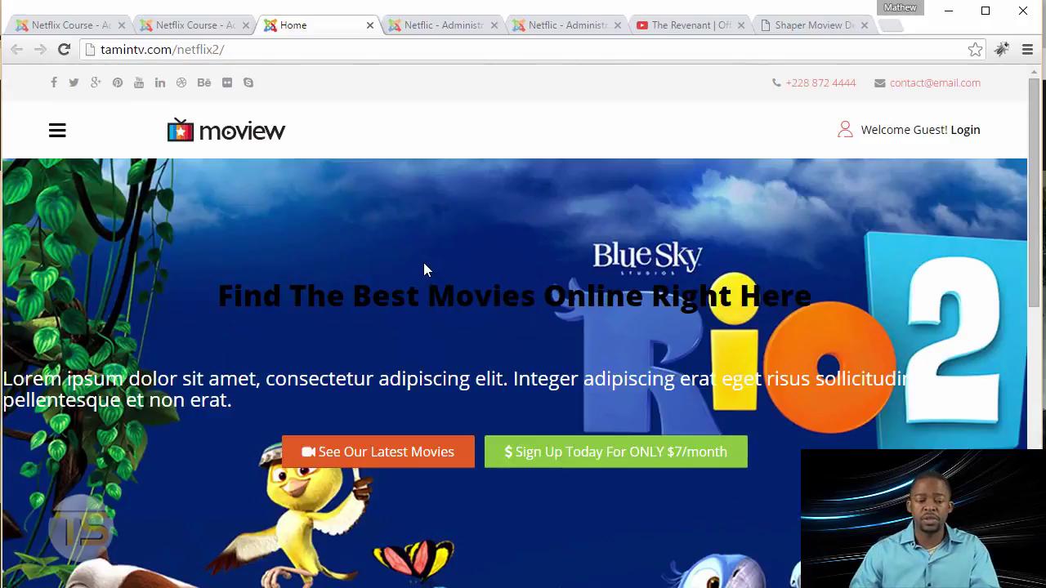
left_click(58, 130)
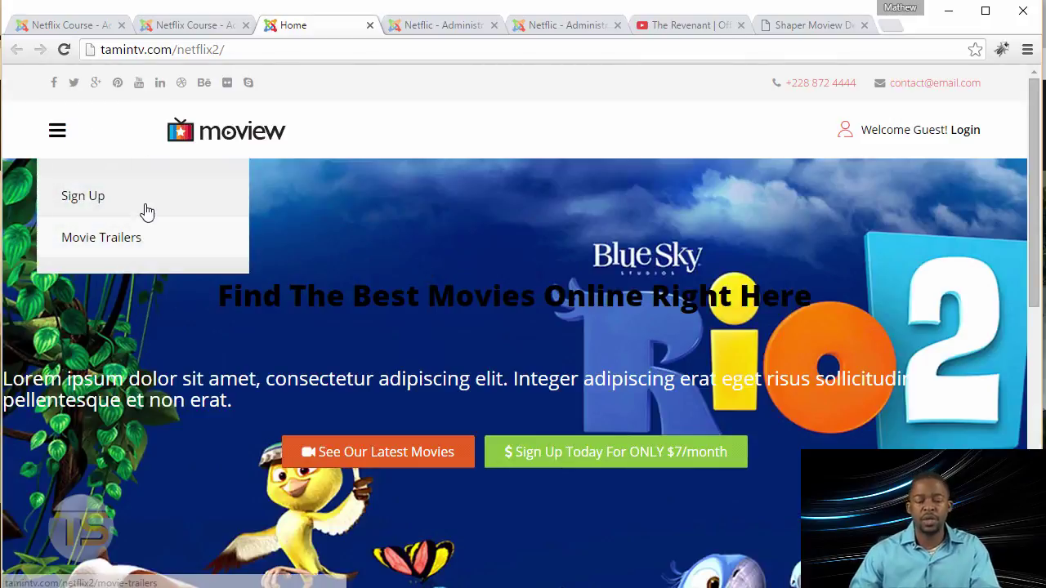
key("ctrl+shift+Tab")
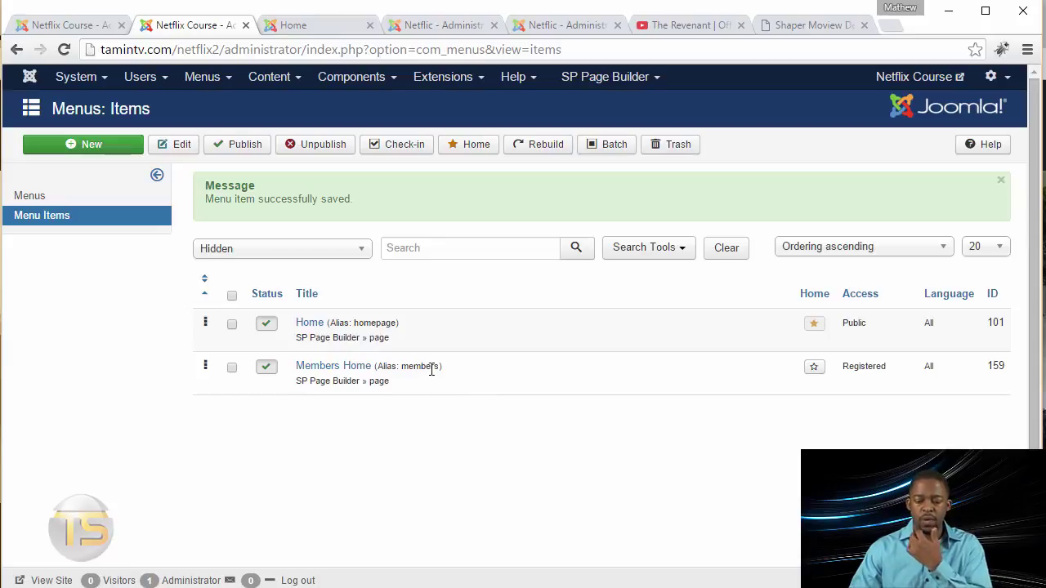
Step: Load tamintv.com/netflix2/members in the front-end tab, log in with the account username and password, and dismiss the password-saving offer
left_click(316, 27)
left_click(278, 49)
left_click(295, 49)
type("members")
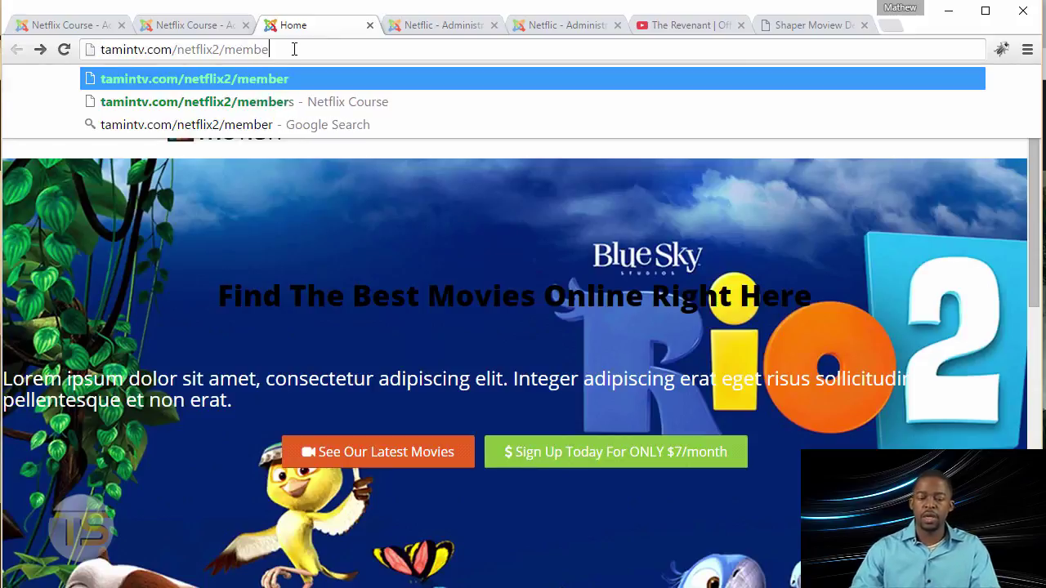
left_click(202, 25)
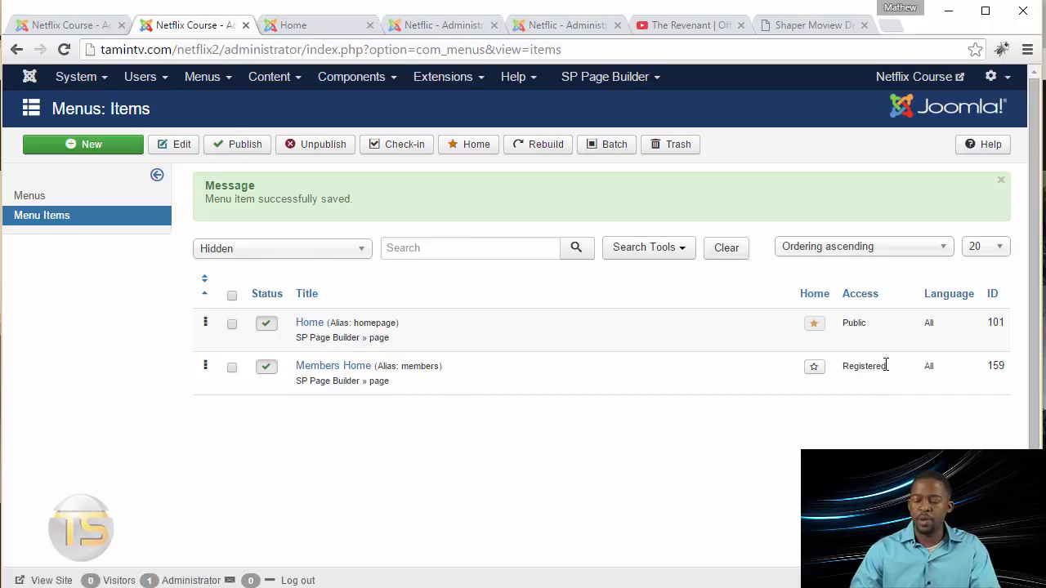
left_click(331, 31)
key("Return")
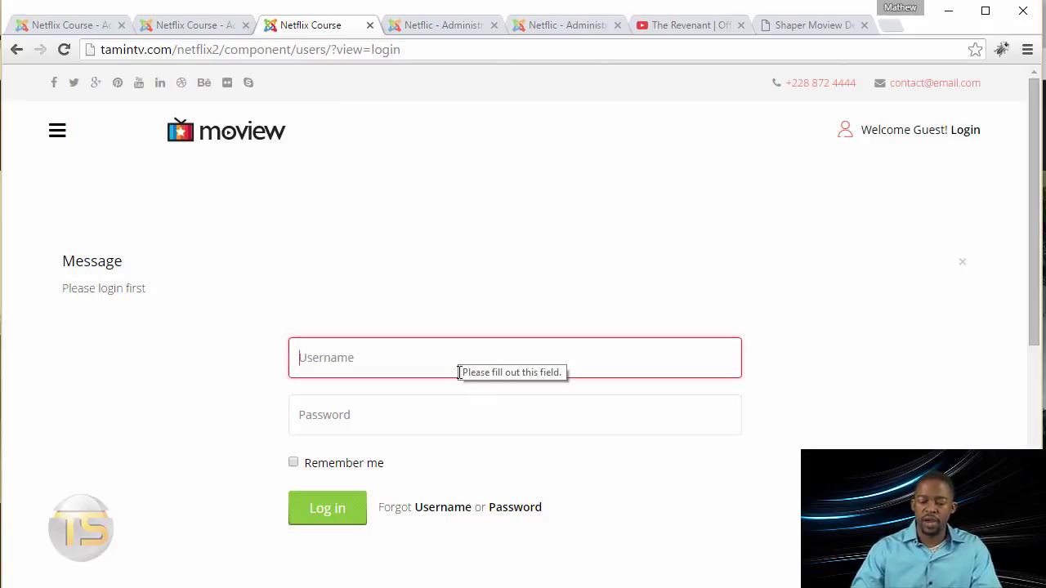
type("ad")
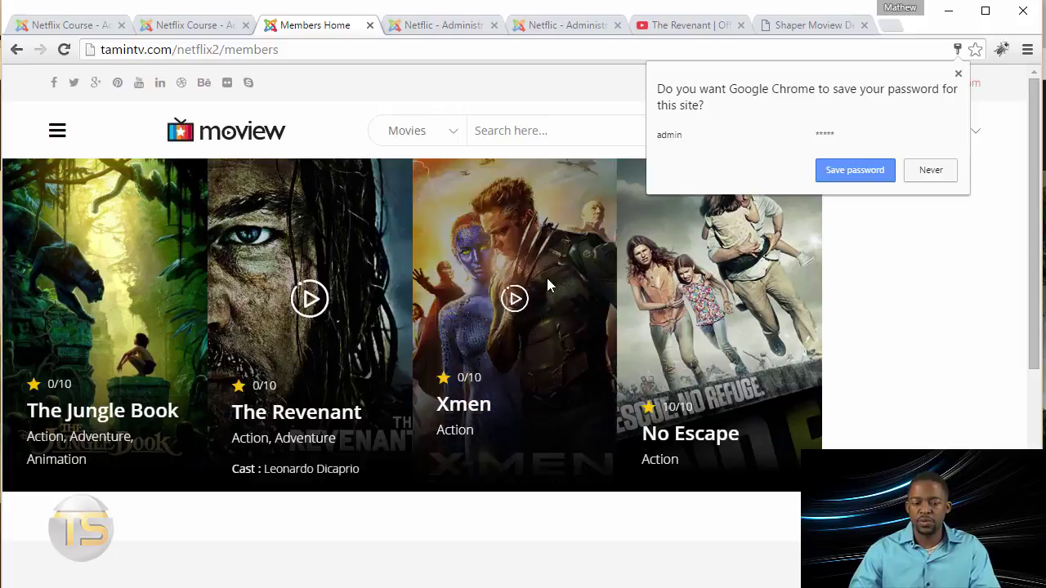
left_click(915, 320)
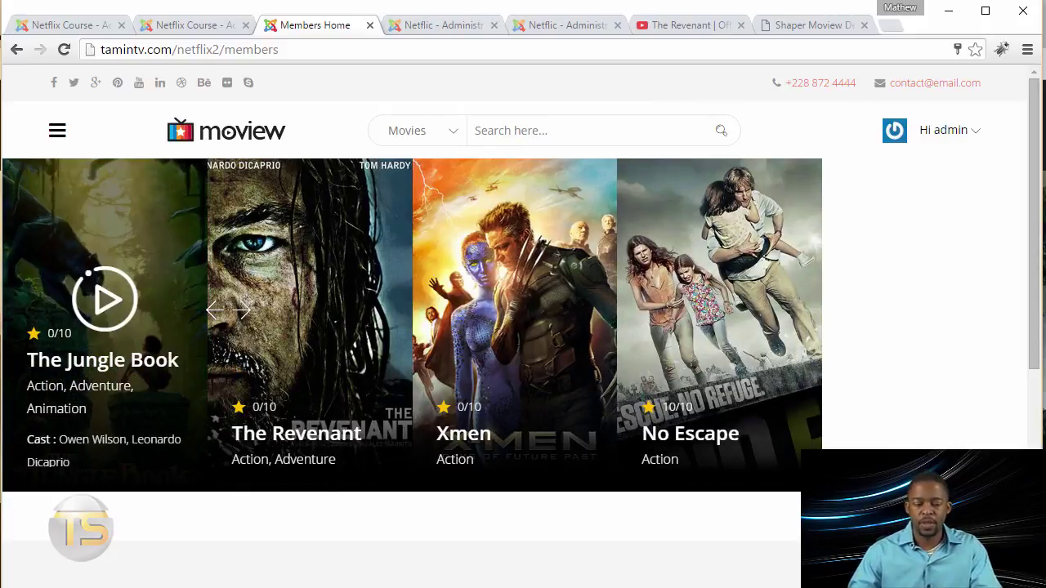
Step: Examine the members page's address and its movie slider while logged in
left_click_drag(279, 49, 227, 49)
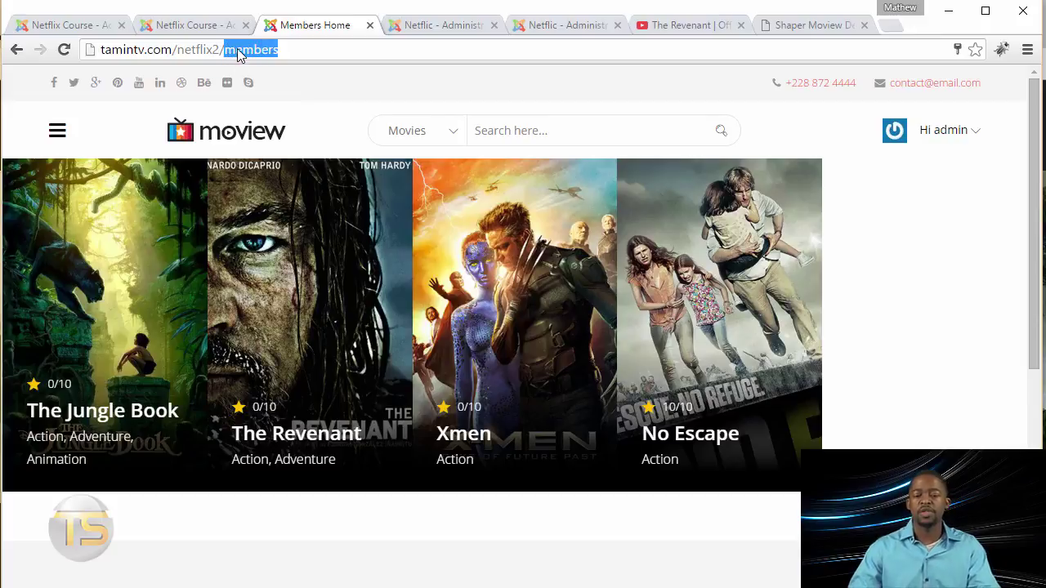
left_click(238, 49)
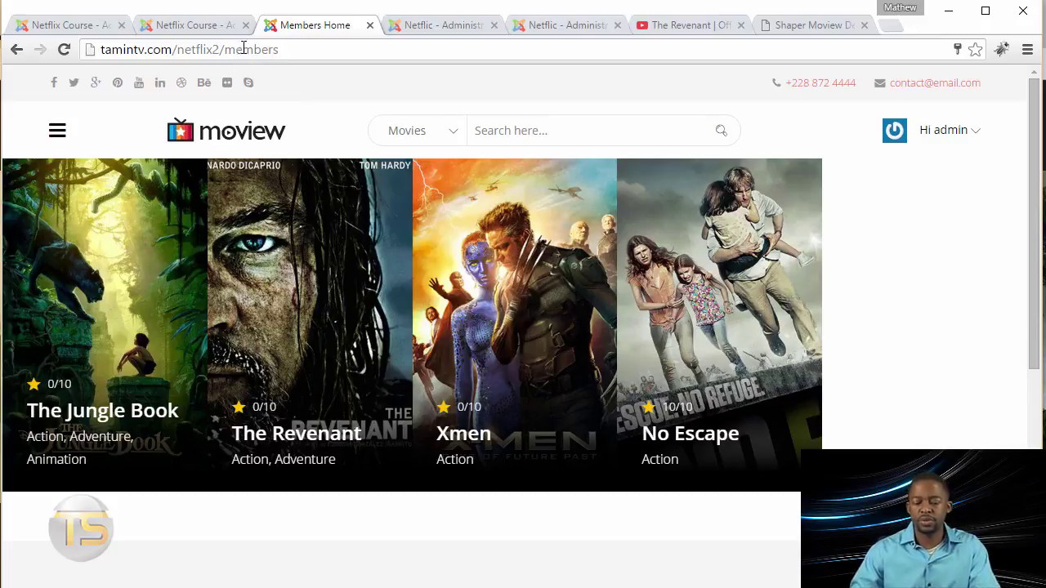
scroll(465, 425, "down", 3)
scroll(539, 430, "up", 5)
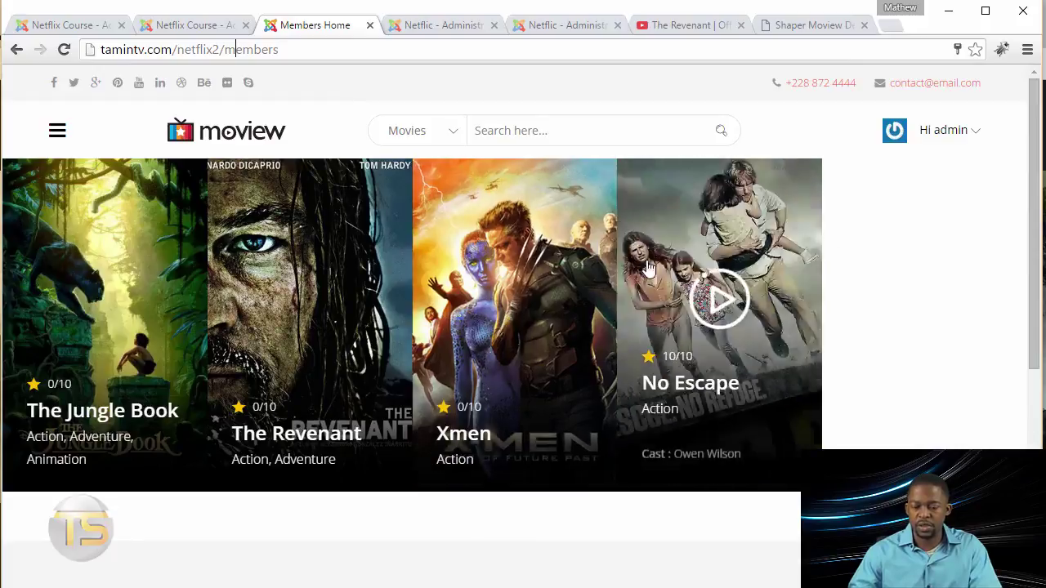
middle_click(513, 298)
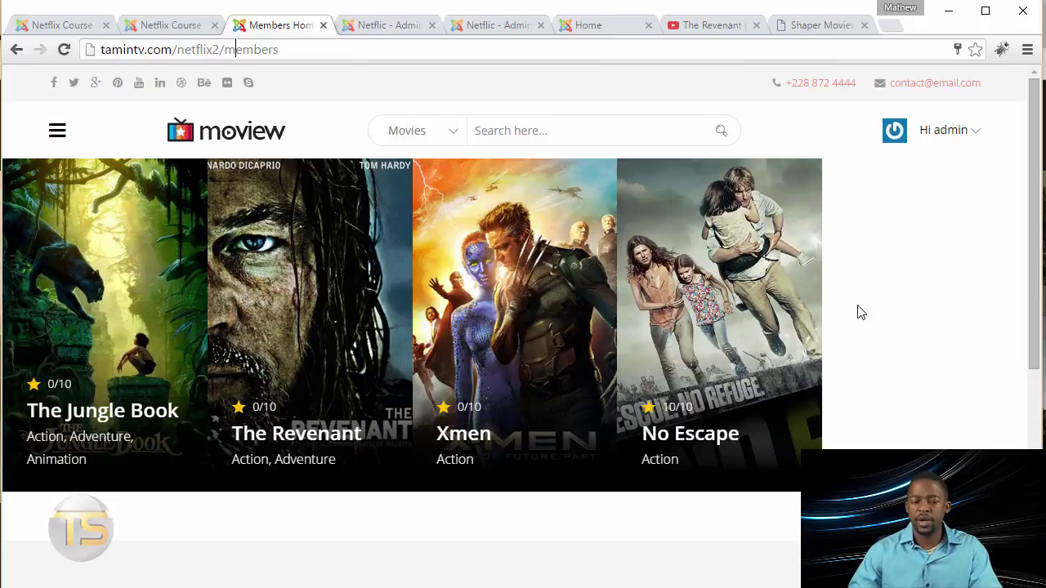
Step: In the first administration tab, open the SP Movie Database Movies module from the site modules list
left_click(56, 24)
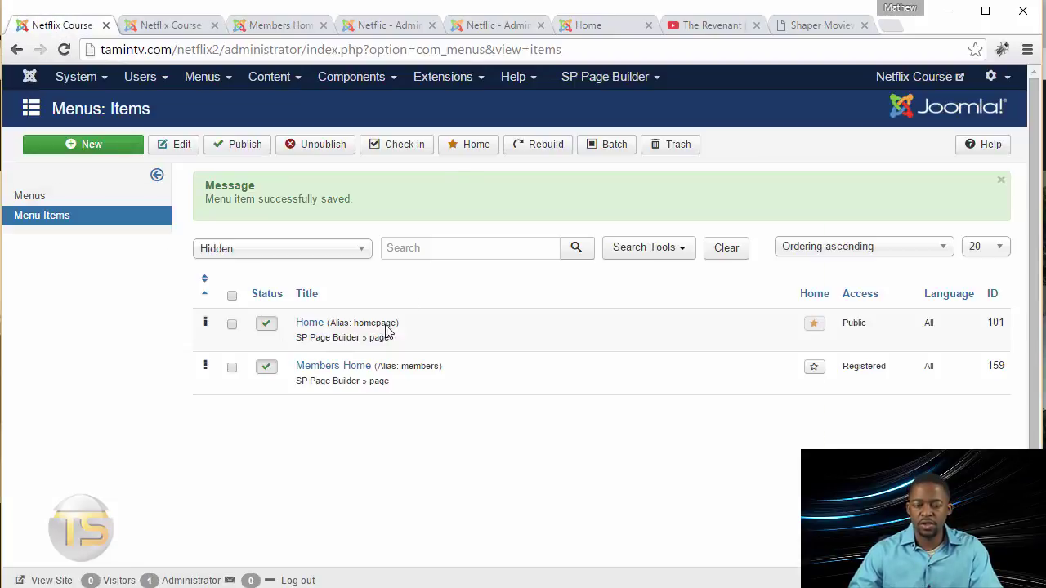
left_click(440, 80)
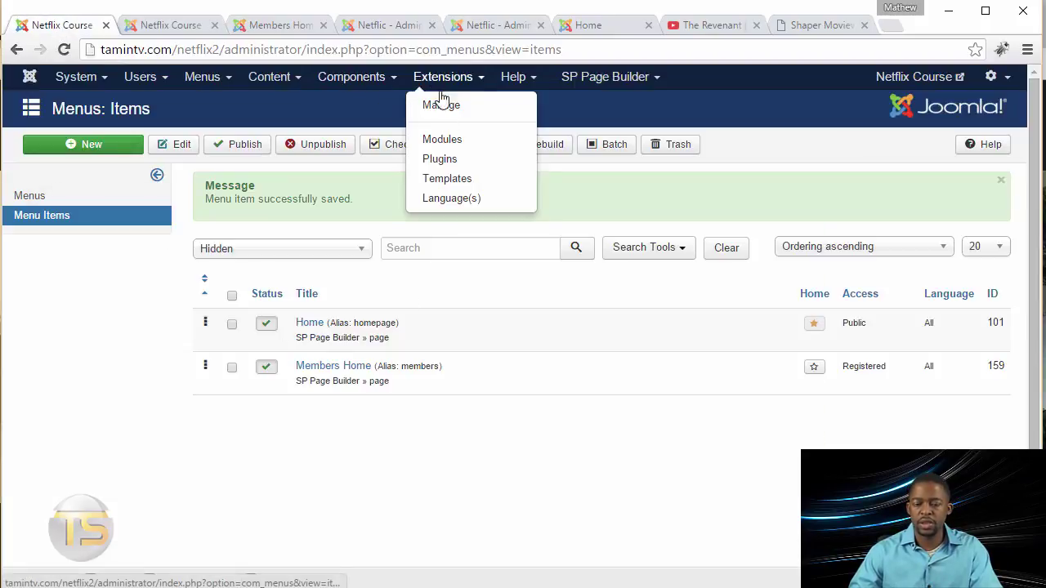
left_click(451, 143)
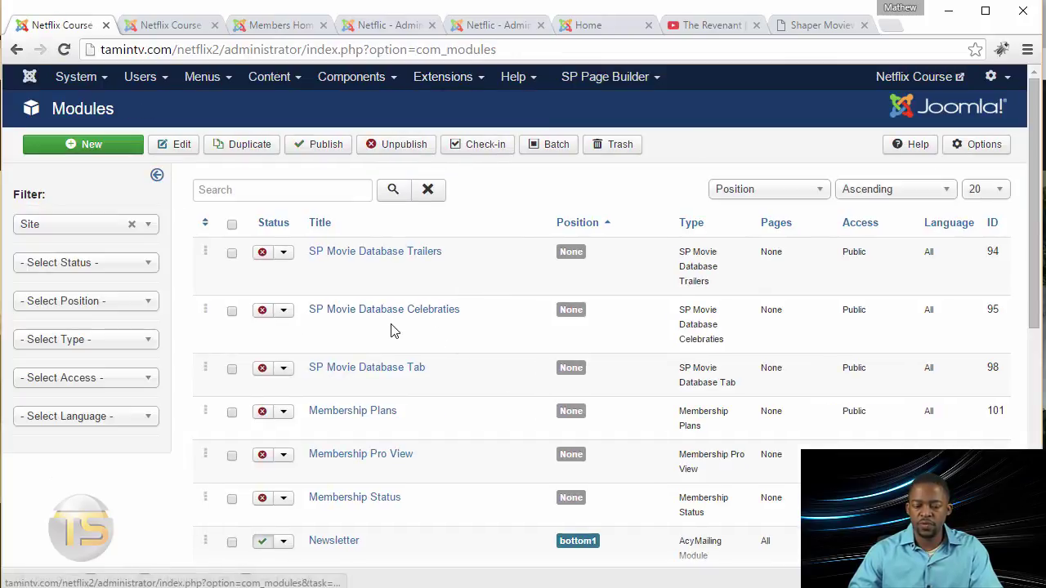
scroll(441, 462, "down", 4)
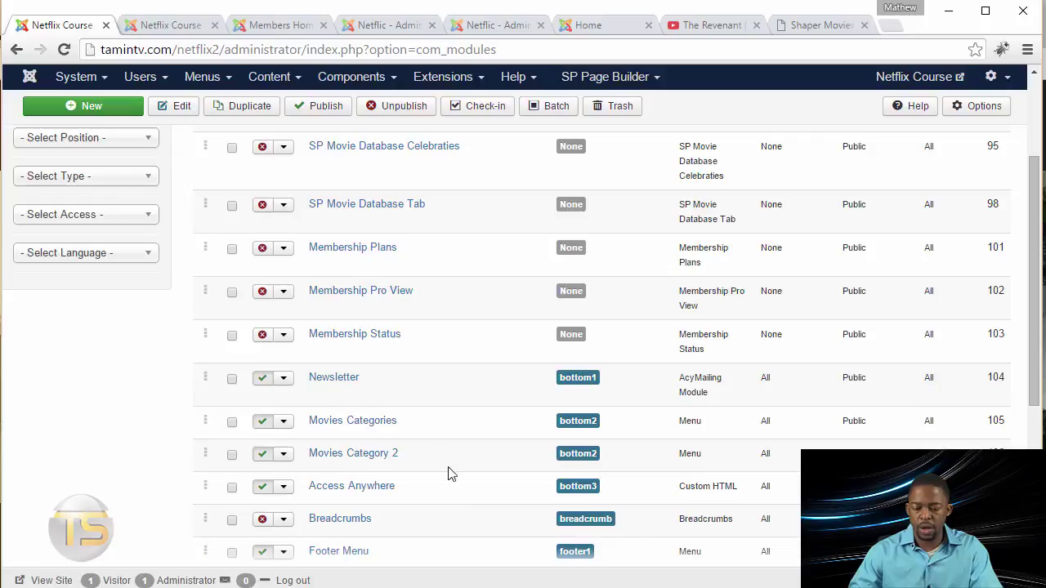
scroll(467, 507, "down", 3)
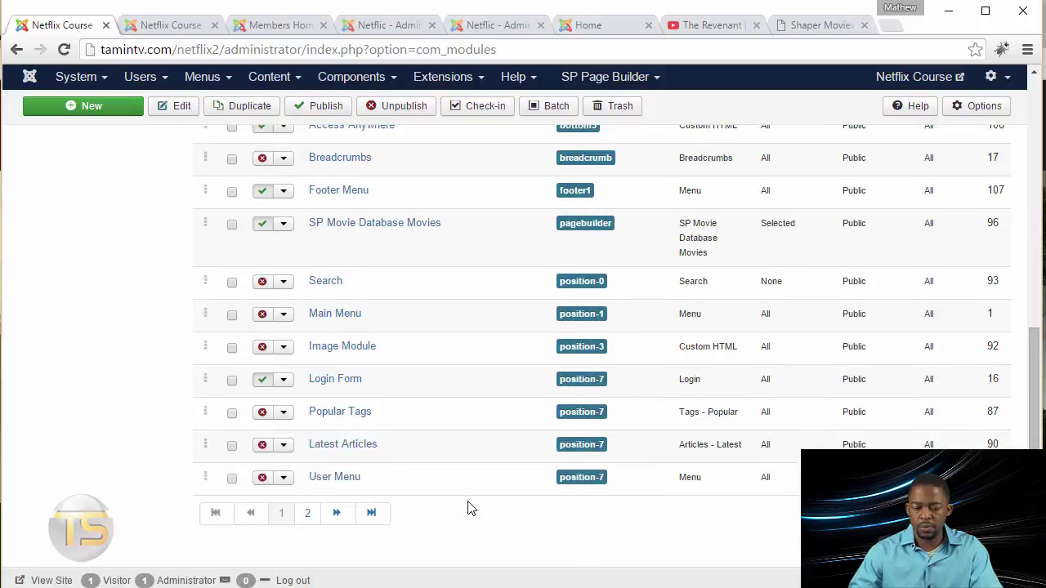
left_click(378, 229)
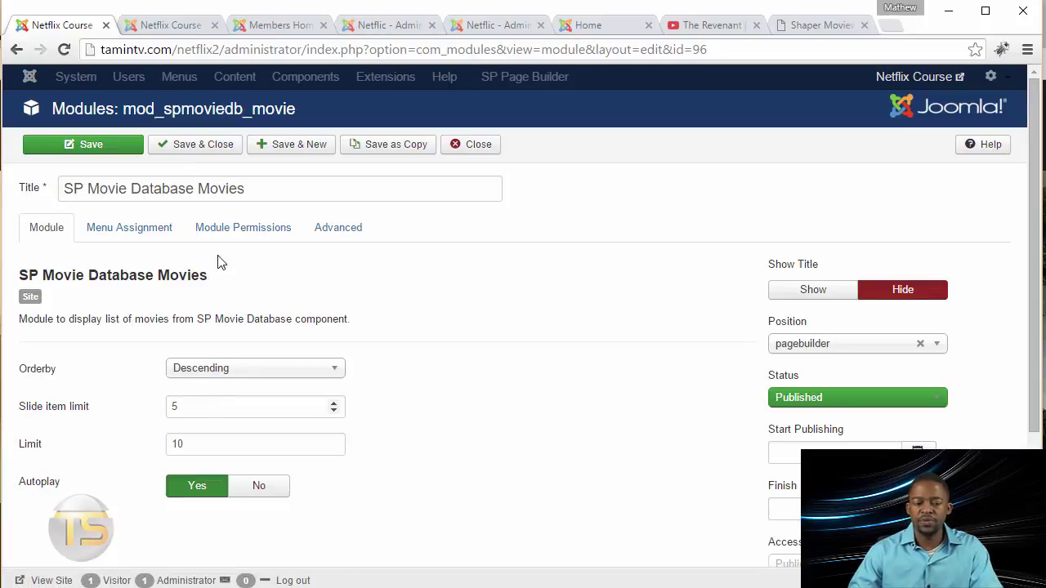
Step: Compare the module's settings with the movie slider on the members page, set its slide item limit to 4, and save and close it
left_click(278, 27)
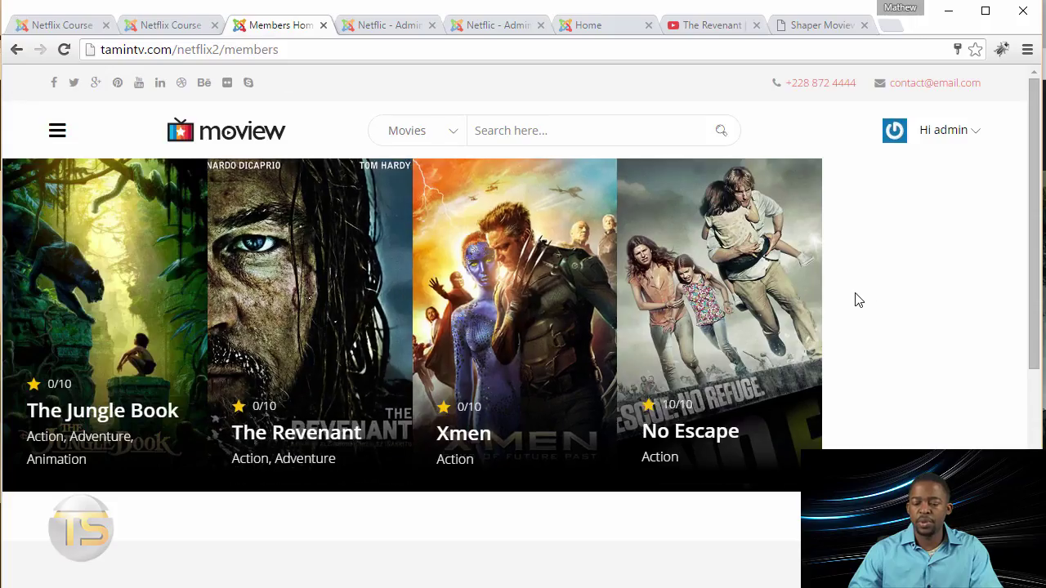
mouse_move(94, 335)
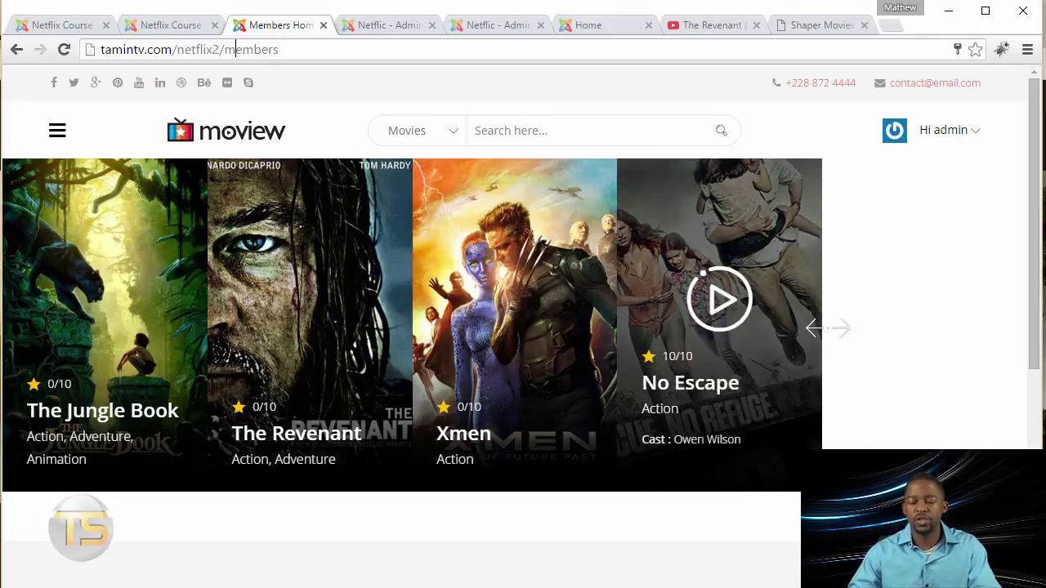
left_click(152, 26)
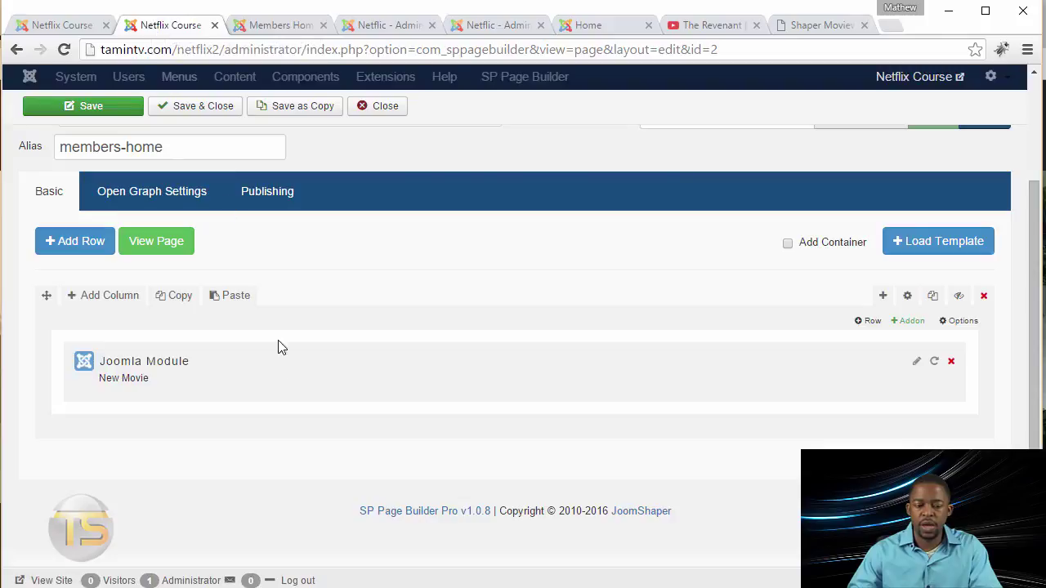
left_click(42, 27)
double_click(214, 406)
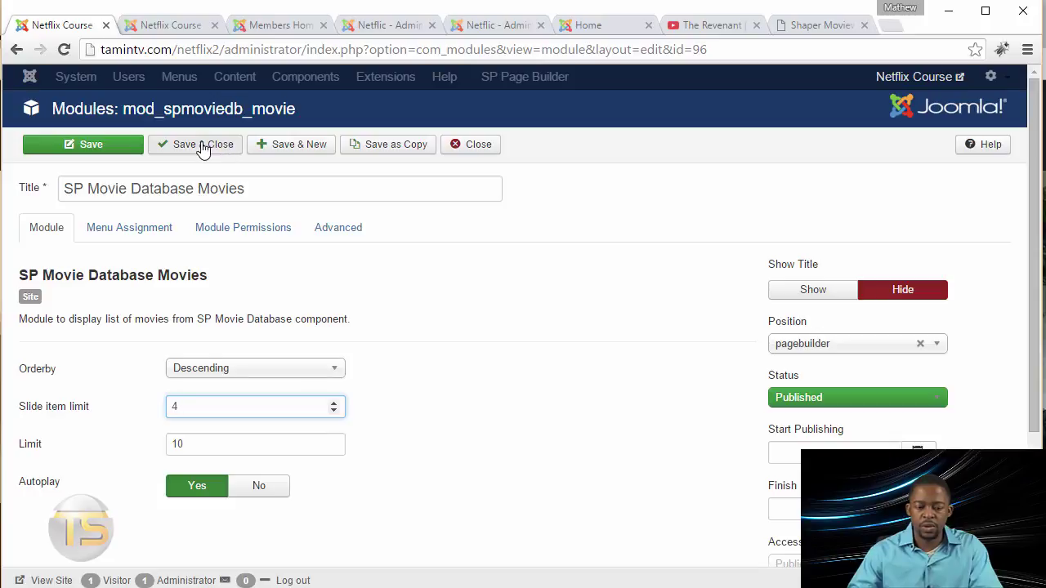
left_click(202, 147)
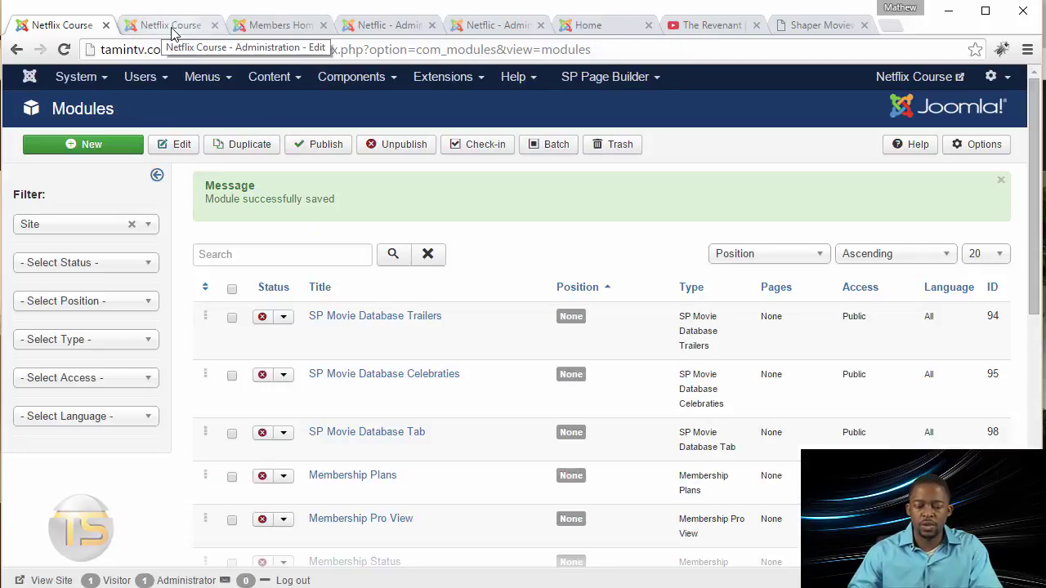
Step: Reload the front-end Members Home page and check how the movie slider fills the page width
left_click(255, 25)
left_click(64, 49)
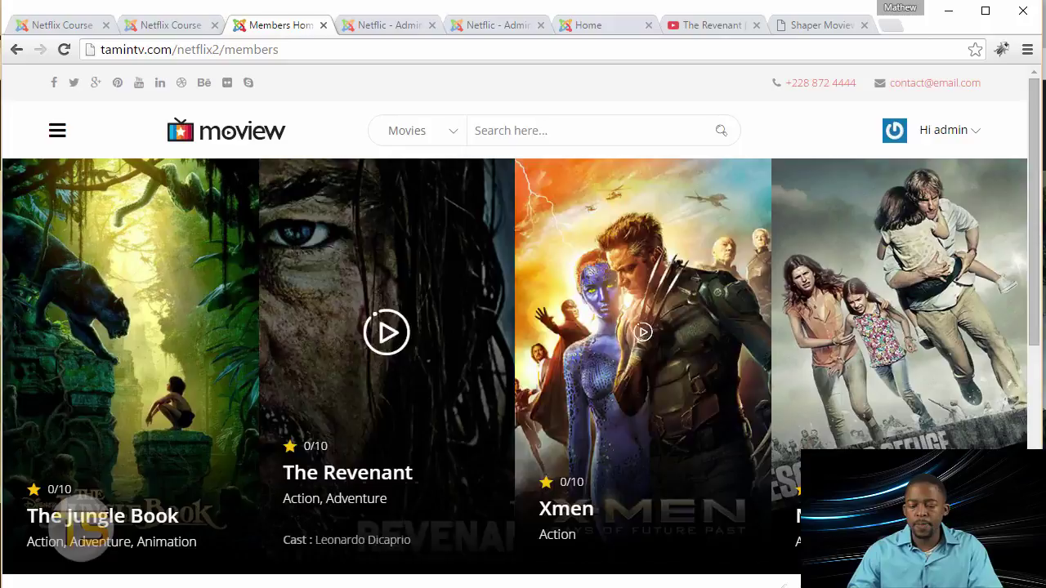
scroll(726, 359, "down", 4)
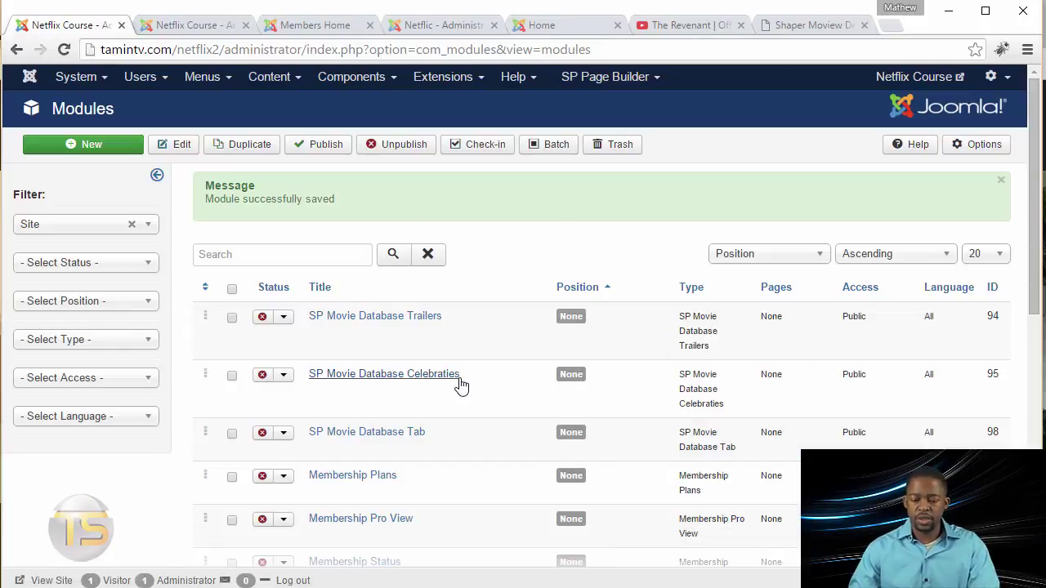
Step: Open the SP Movie Database Tab module, hide its title and assign it to the Pagebuilder [pagebuilder] position
left_click(378, 440)
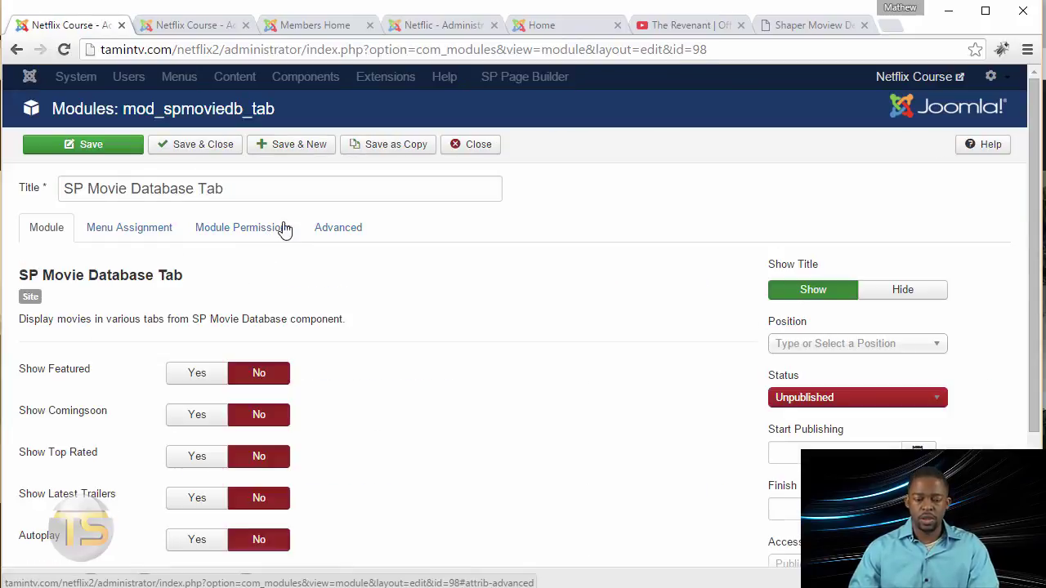
left_click(903, 294)
left_click(872, 344)
type("pagebui")
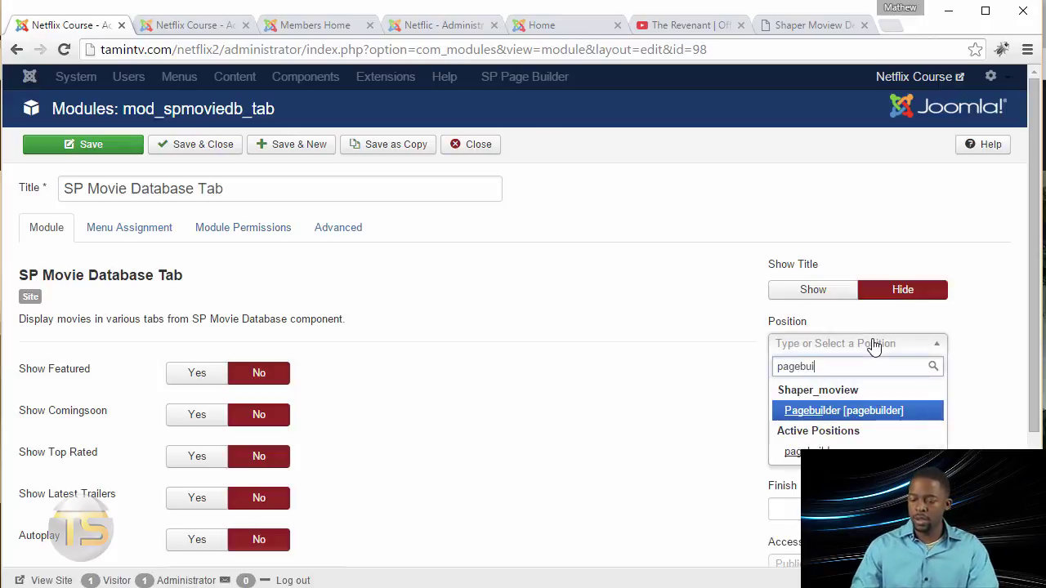
left_click(833, 414)
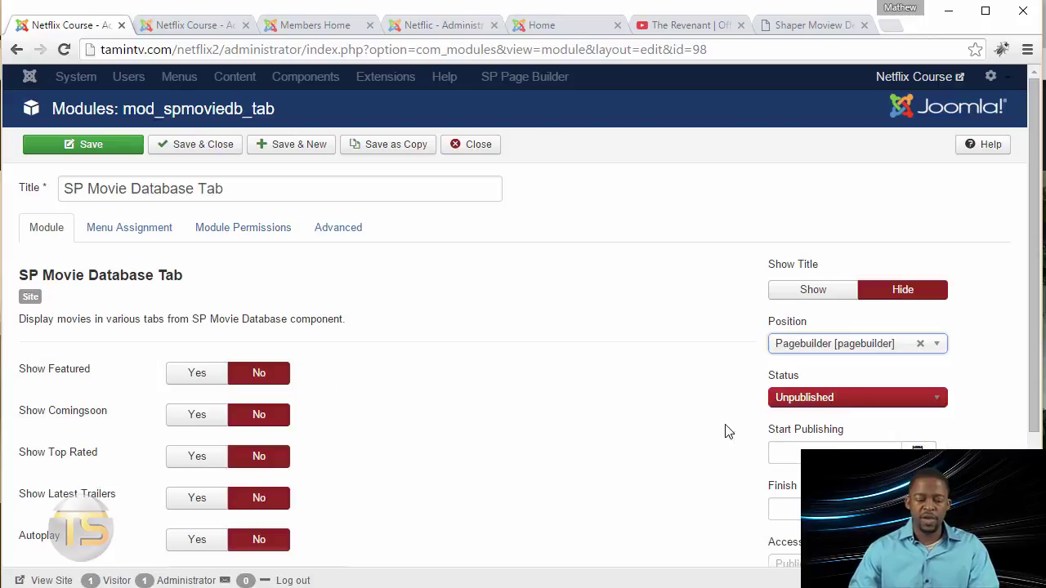
Step: Turn on the Featured, Comingsoon, Top Rated and Latest Trailers tabs for the SP Movie Database Tab module
scroll(502, 407, "down", 2)
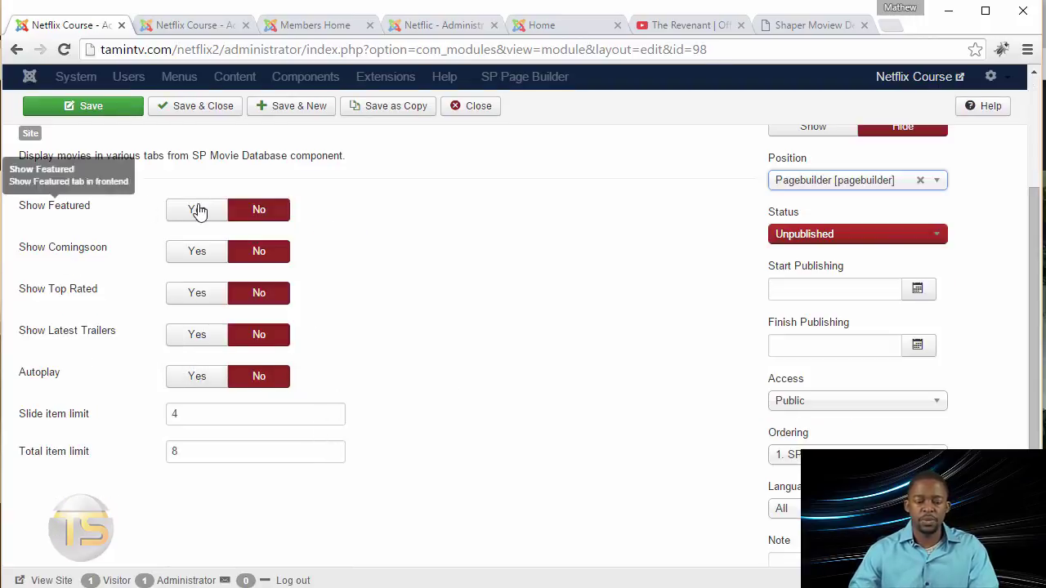
left_click(196, 335)
left_click(197, 295)
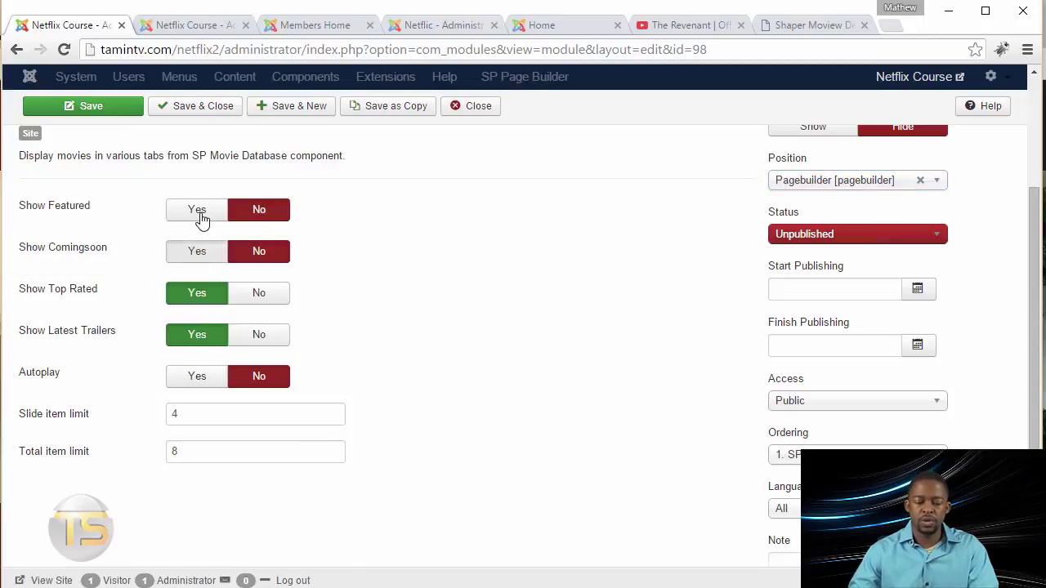
left_click(195, 250)
left_click(197, 215)
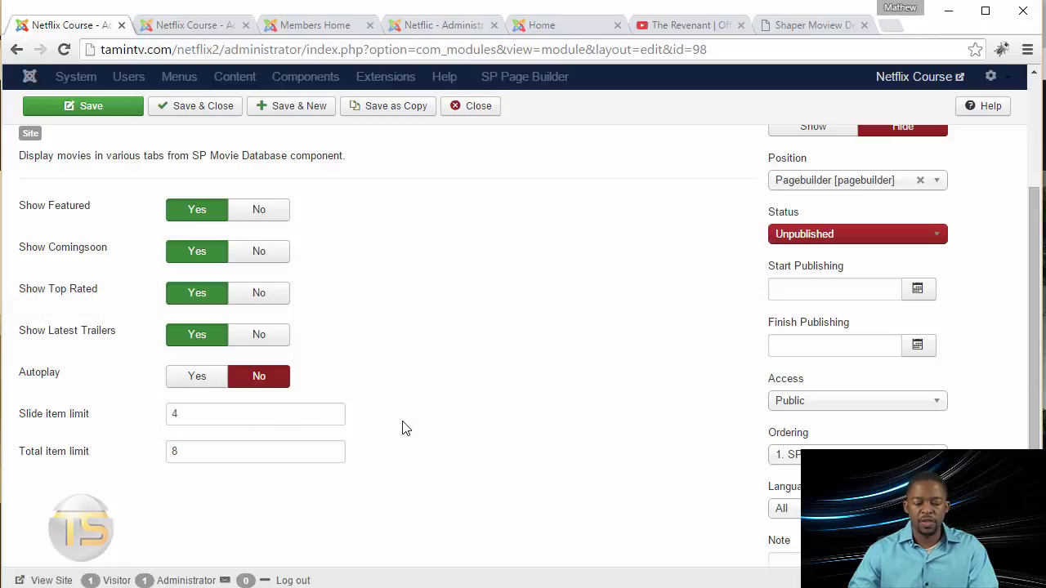
Step: Set the SP Movie Database Tab module's status to Published and its access level to Registered
scroll(478, 423, "up", 2)
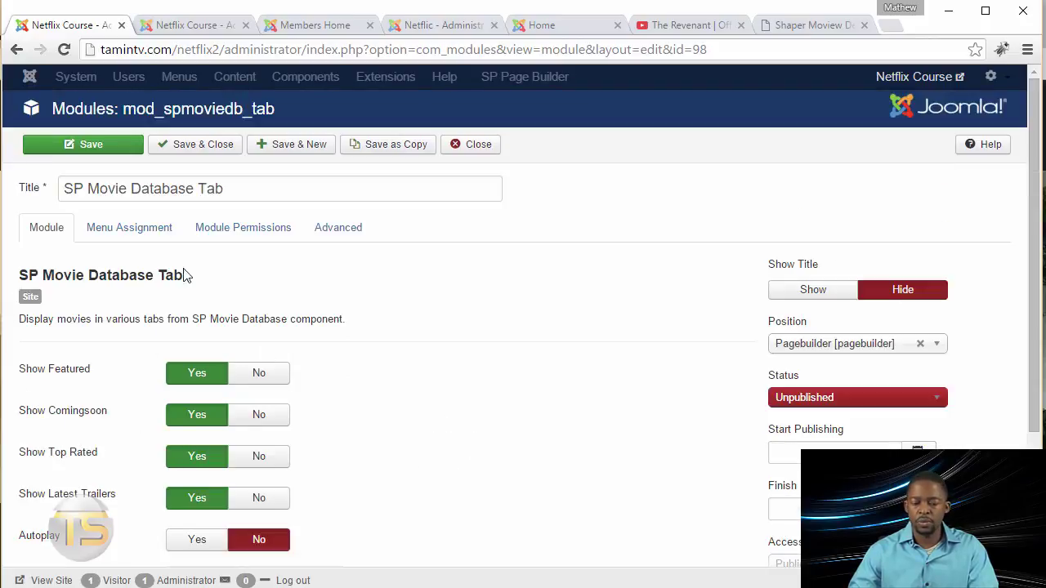
left_click(803, 397)
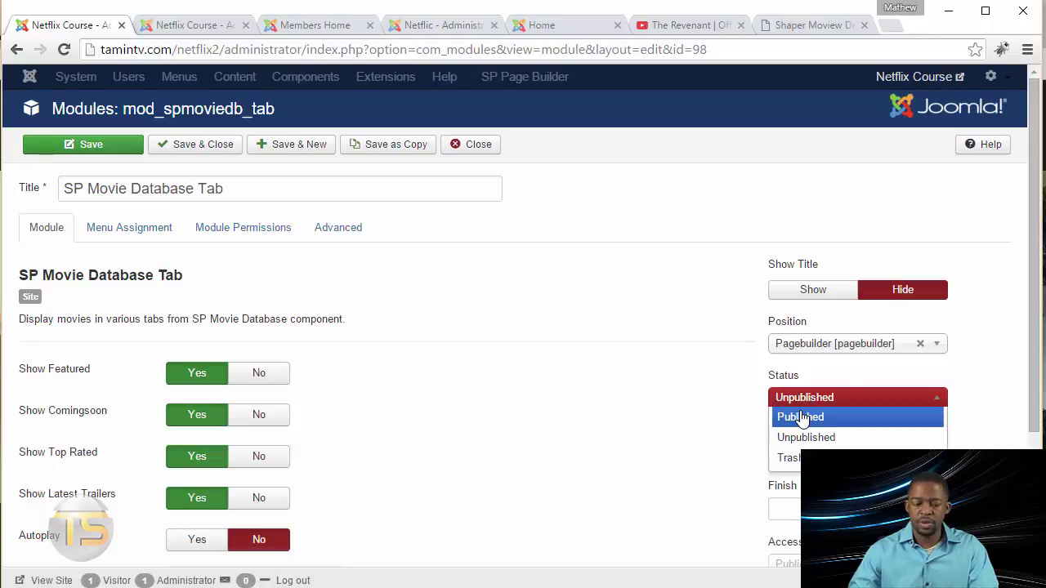
left_click(800, 418)
scroll(892, 438, "down", 3)
left_click(829, 346)
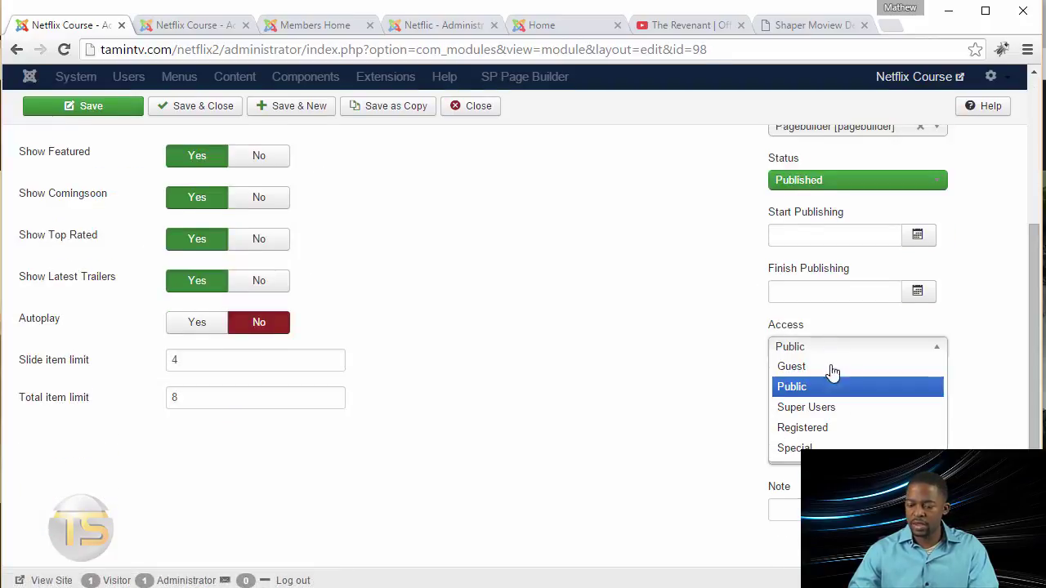
left_click(831, 427)
scroll(640, 428, "up", 3)
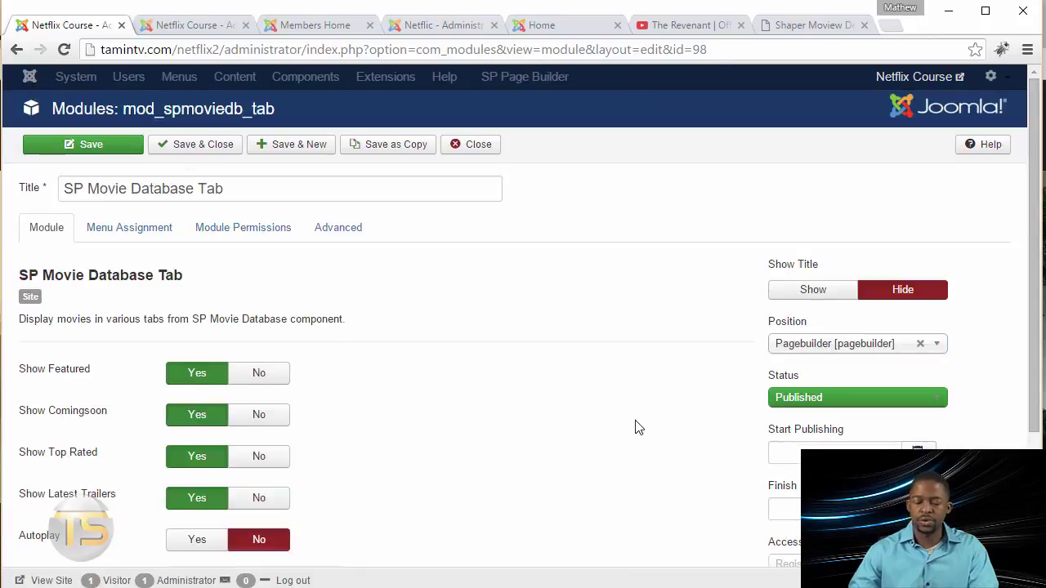
Step: Assign the module only to the Members Home page in the Hidden menu, clearing all other pages, and return to its main settings
left_click(139, 232)
left_click(236, 269)
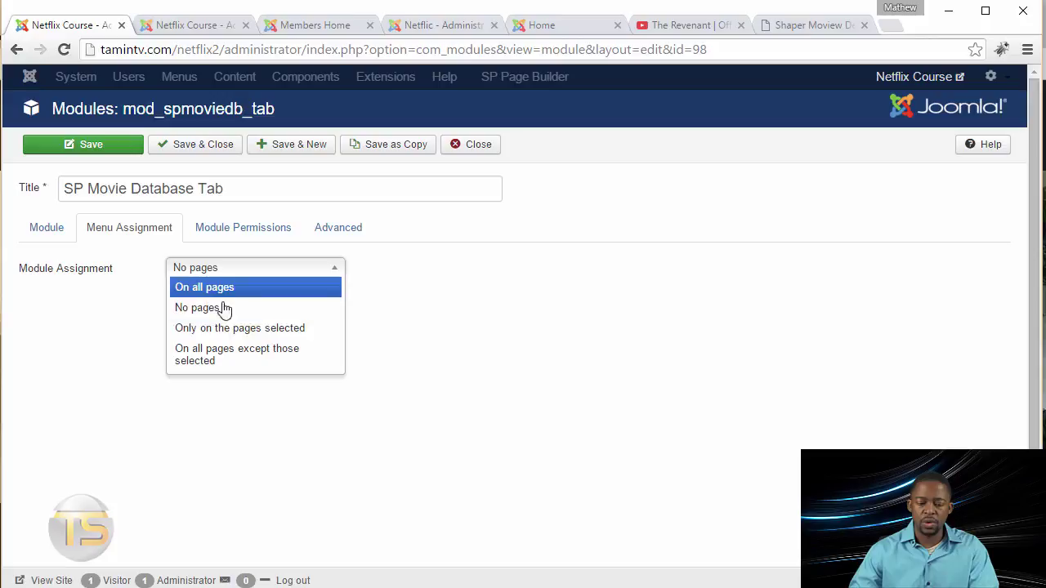
left_click(239, 329)
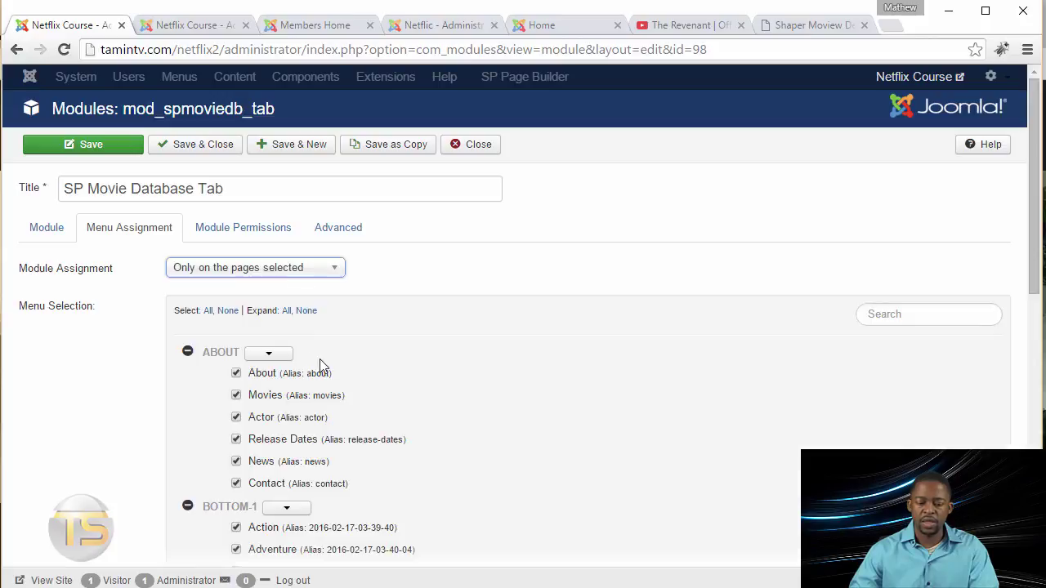
left_click(228, 311)
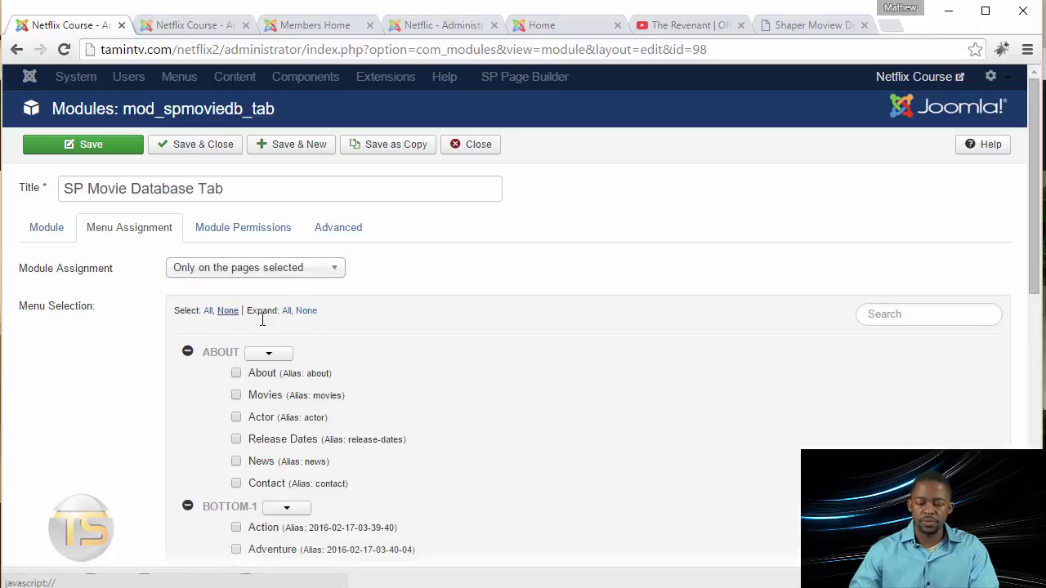
scroll(446, 392, "down", 2)
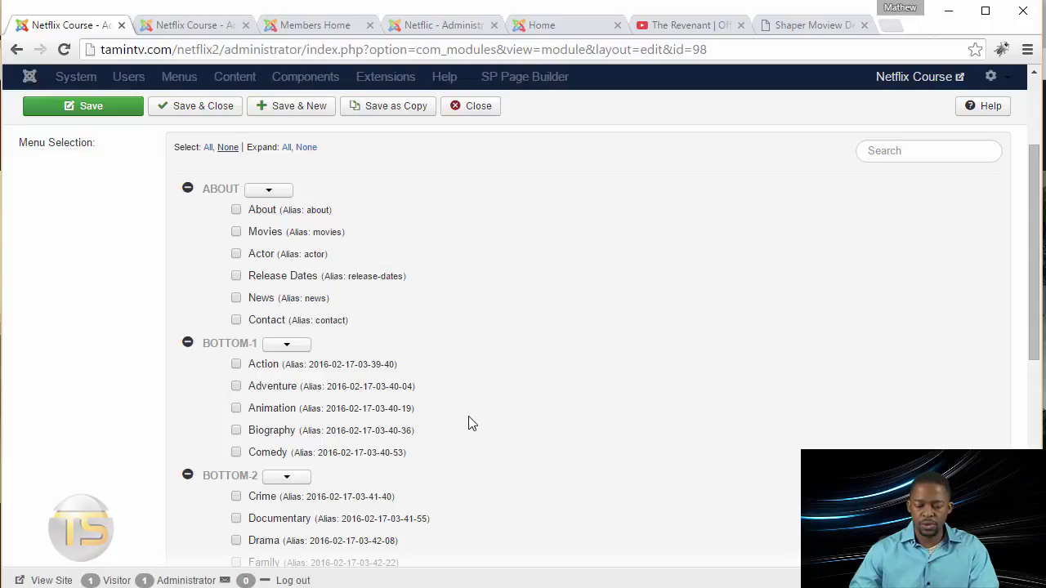
scroll(470, 421, "down", 2)
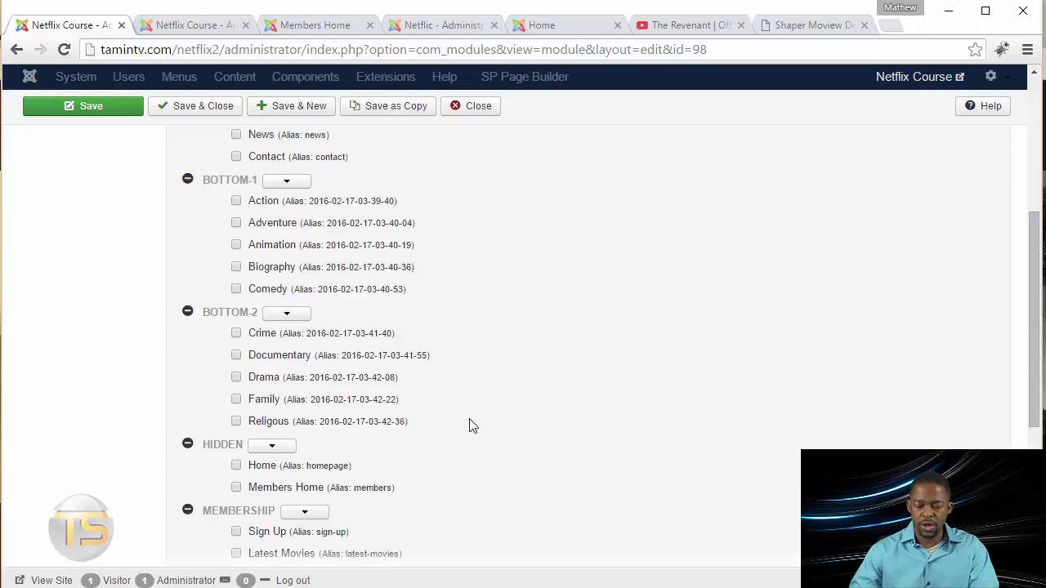
left_click(237, 488)
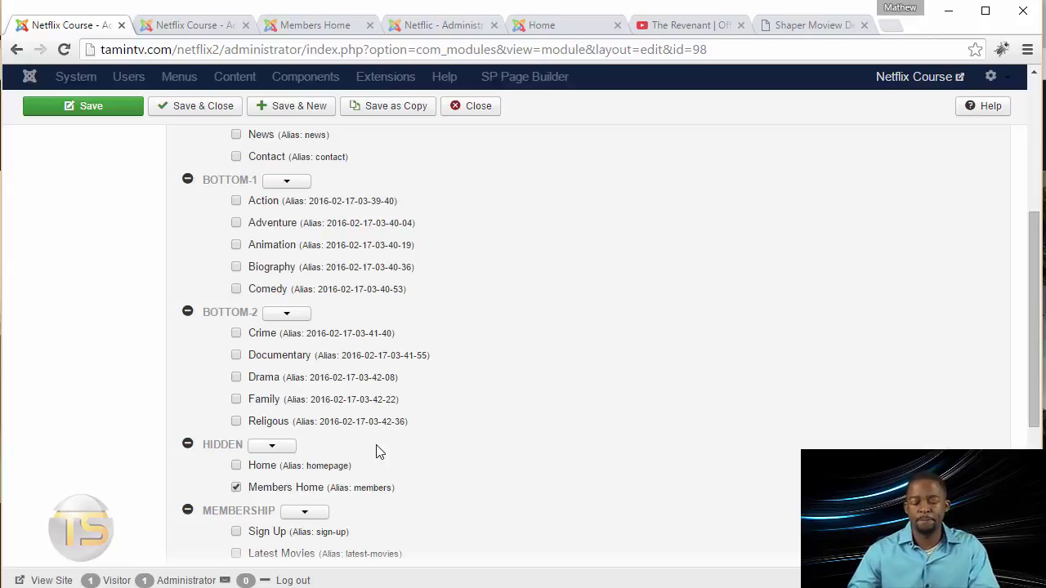
scroll(372, 443, "up", 5)
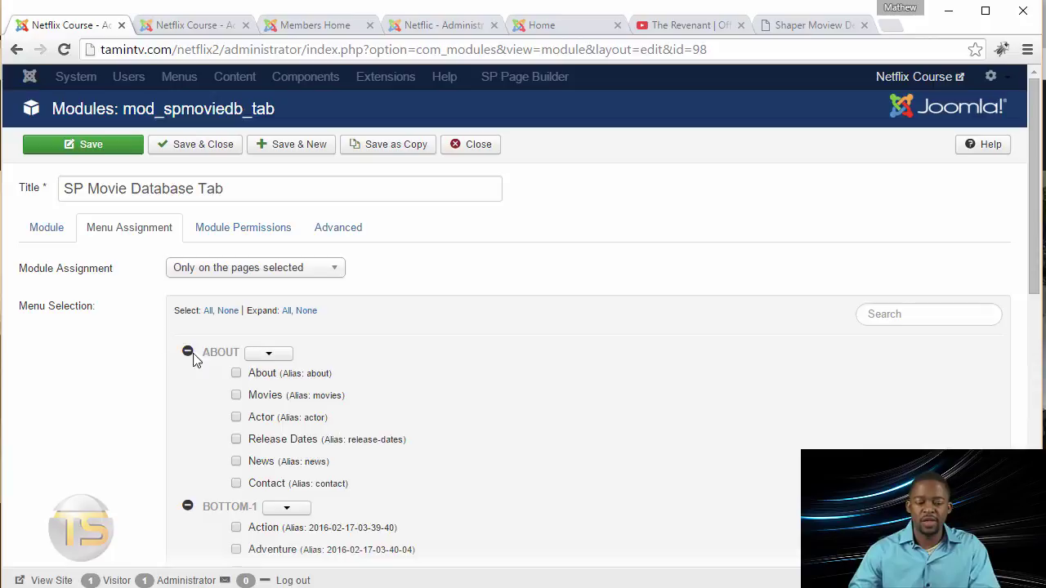
left_click(41, 236)
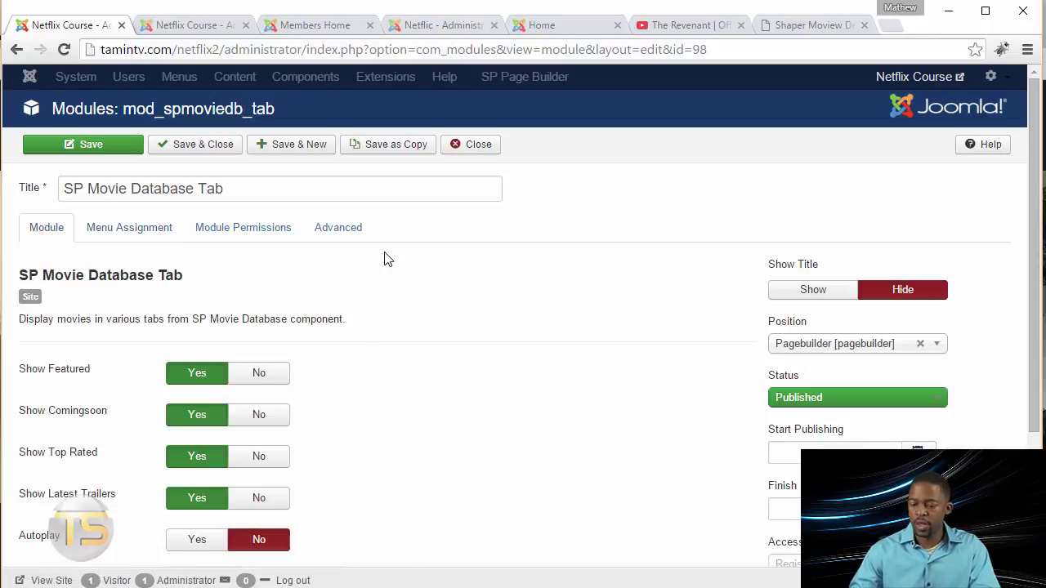
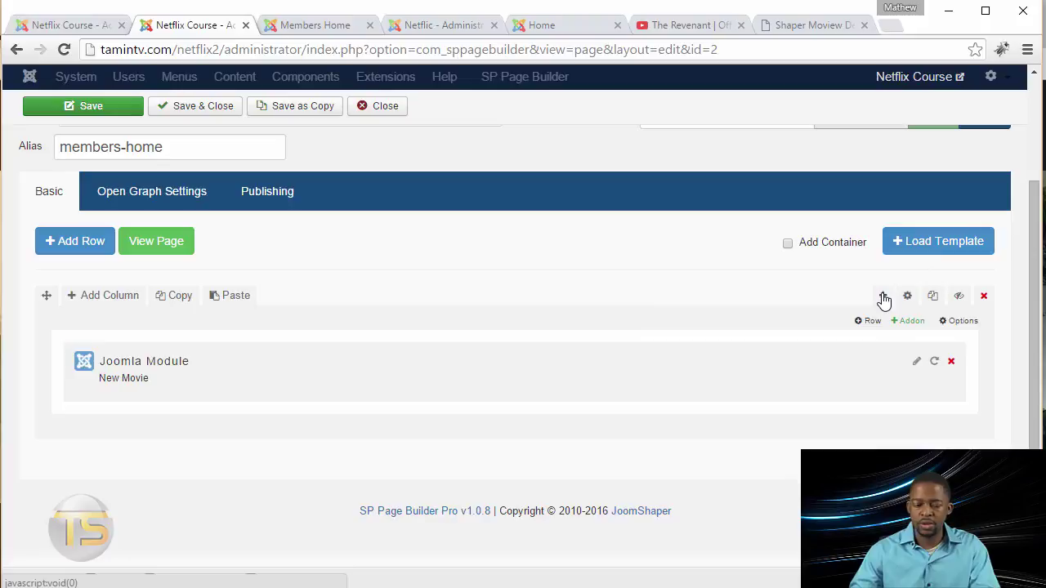
Step: Add a row below the New Movie row on the Members Home page and insert a Joomla Module addon in it
left_click(883, 297)
scroll(706, 380, "down", 2)
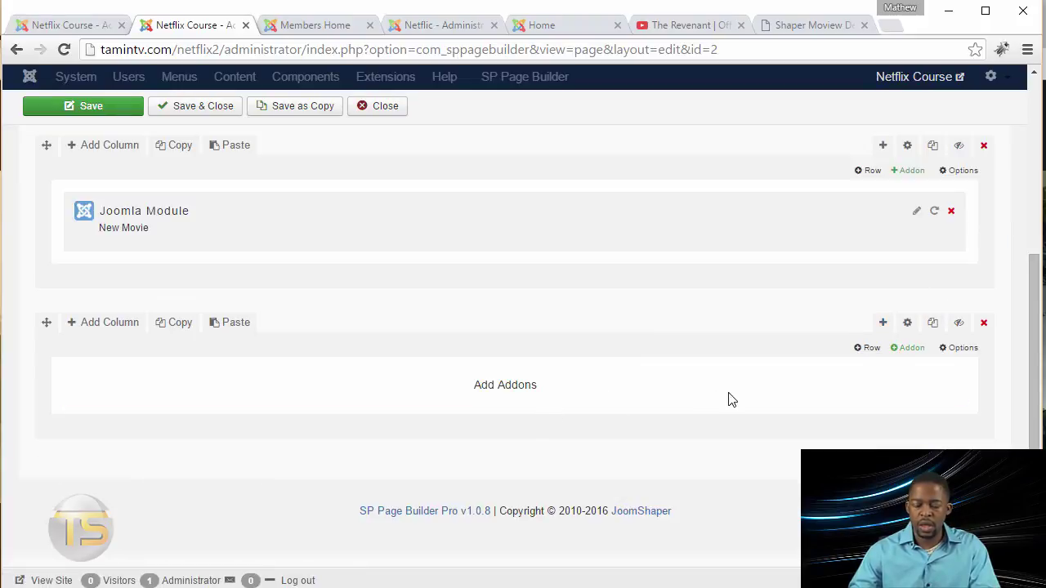
left_click(911, 349)
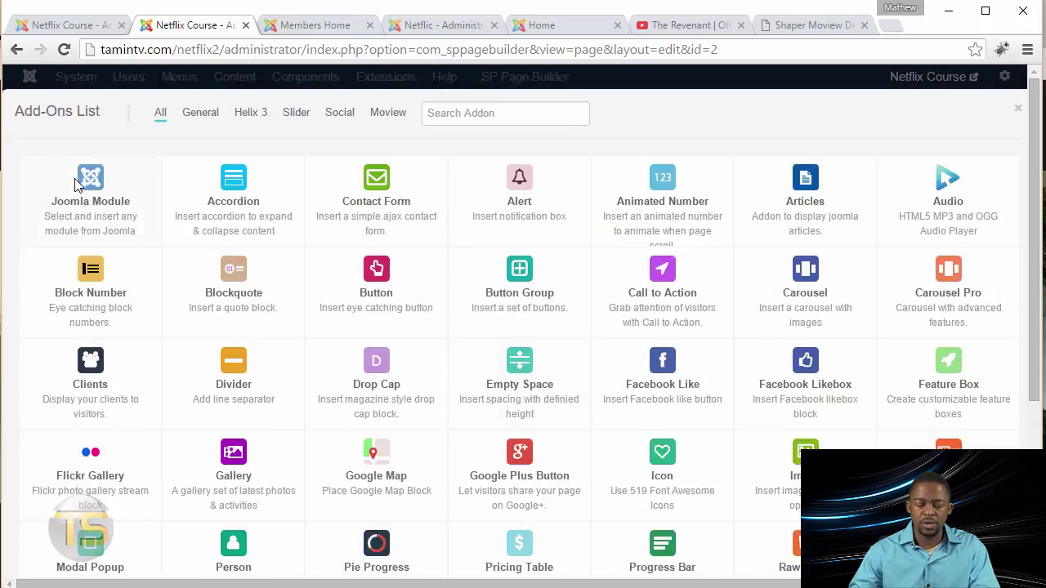
left_click(91, 184)
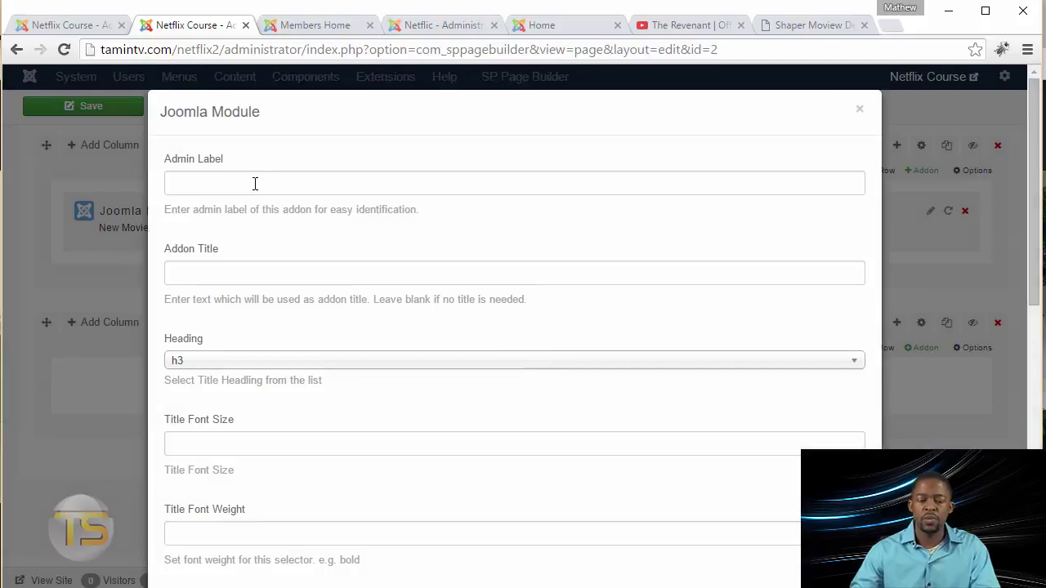
Step: Set the new addon's admin label to Latest Movies, leaving its title blank and its heading at h3
left_click(255, 185)
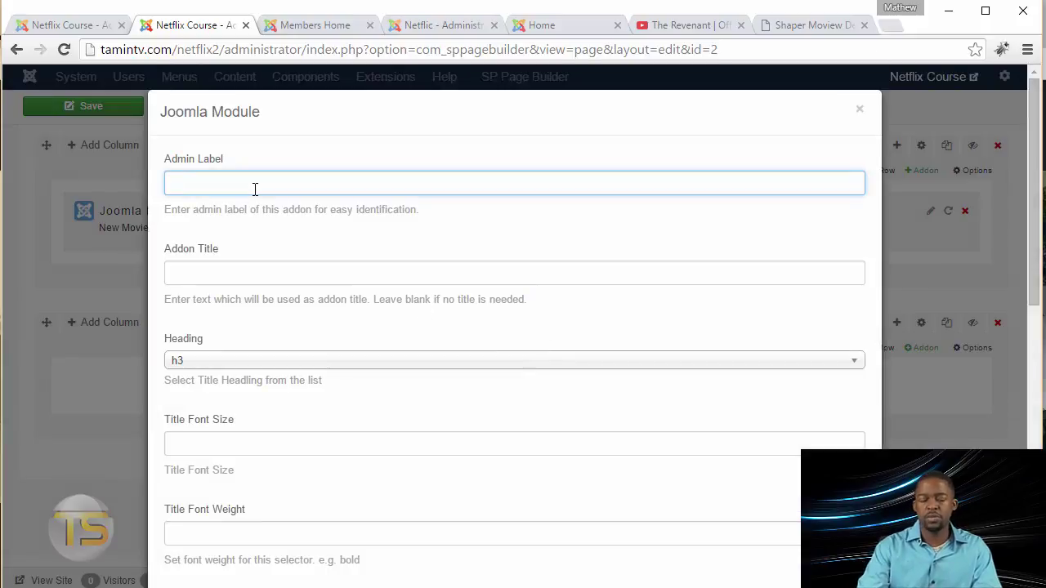
type("Latest Movies")
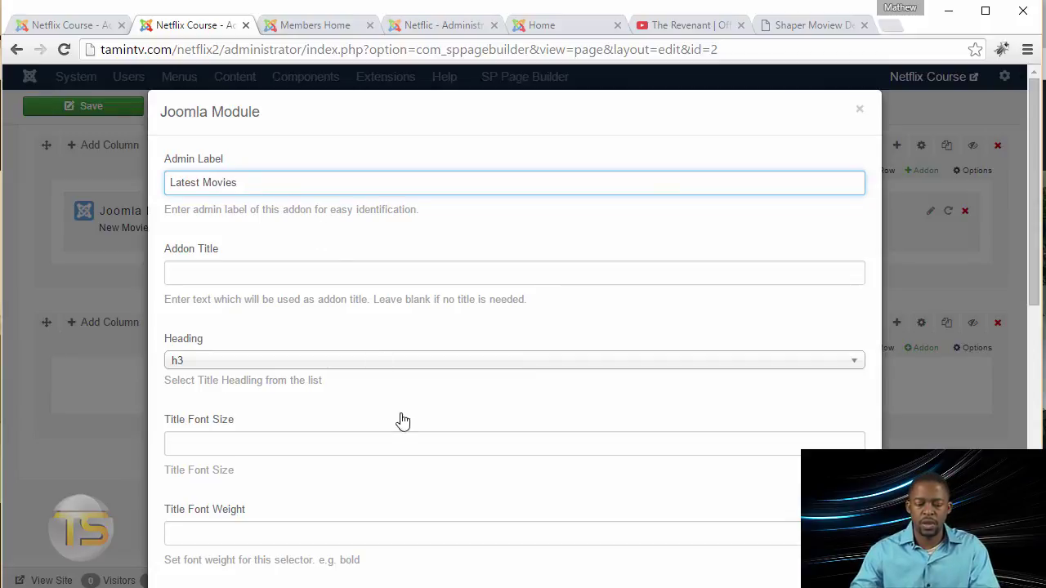
scroll(401, 416, "down", 7)
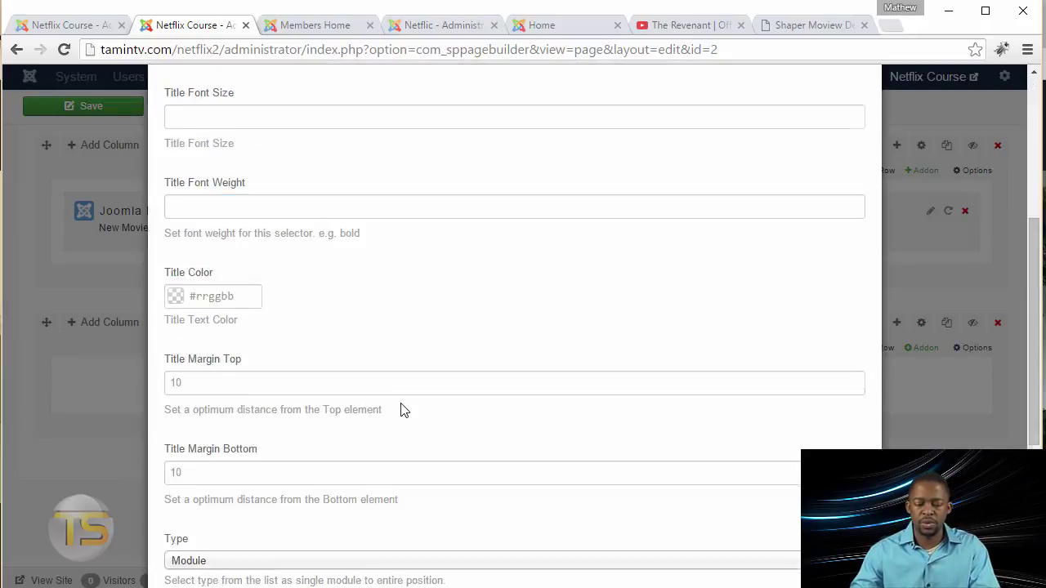
scroll(401, 411, "up", 8)
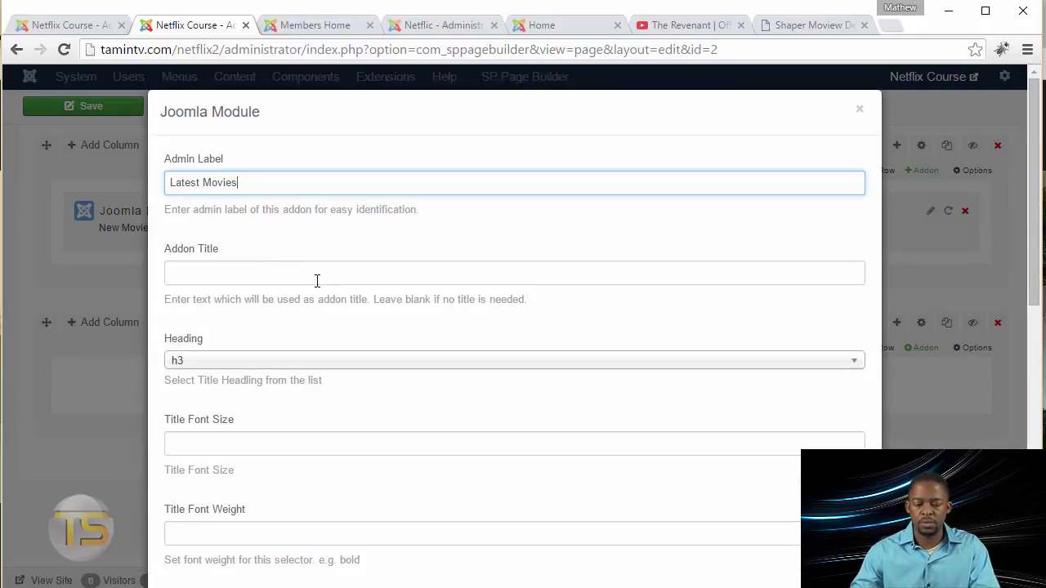
left_click(242, 363)
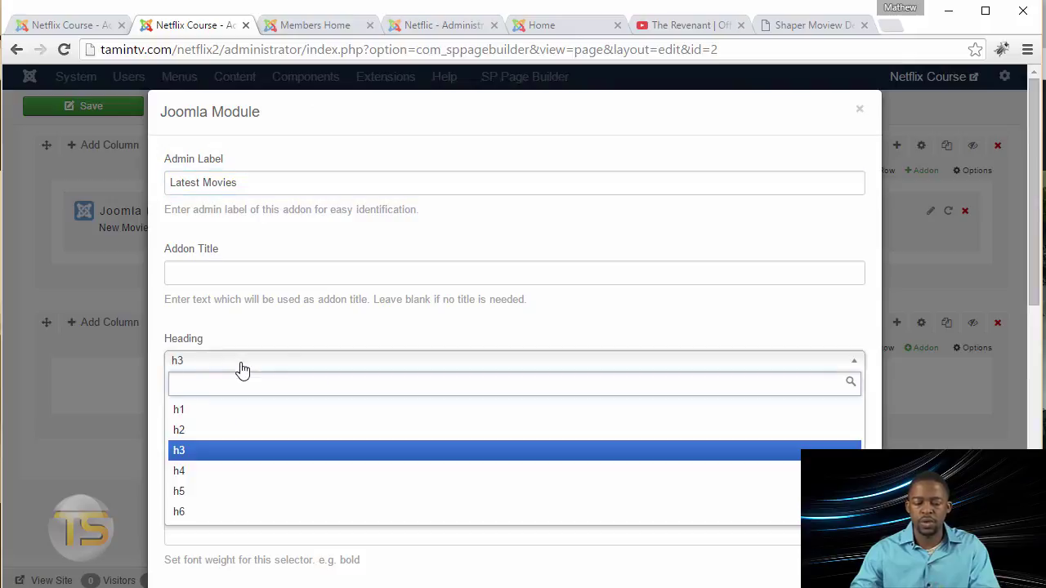
left_click(243, 369)
Step: Choose the Access Anywhere module for the Latest Movies addon, then save the addon and the page
scroll(338, 420, "down", 6)
left_click(250, 480)
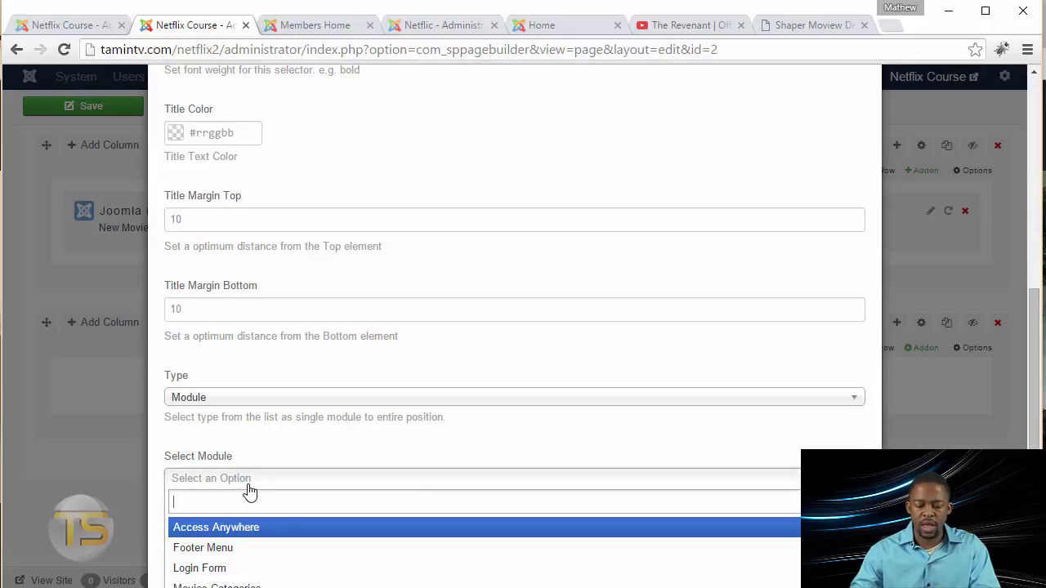
scroll(392, 492, "down", 3)
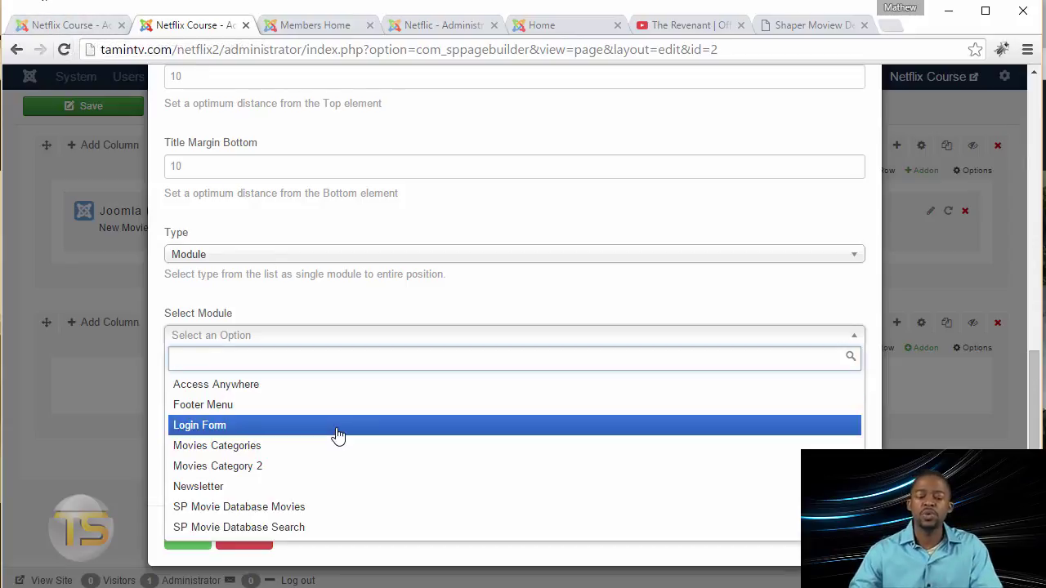
left_click(217, 386)
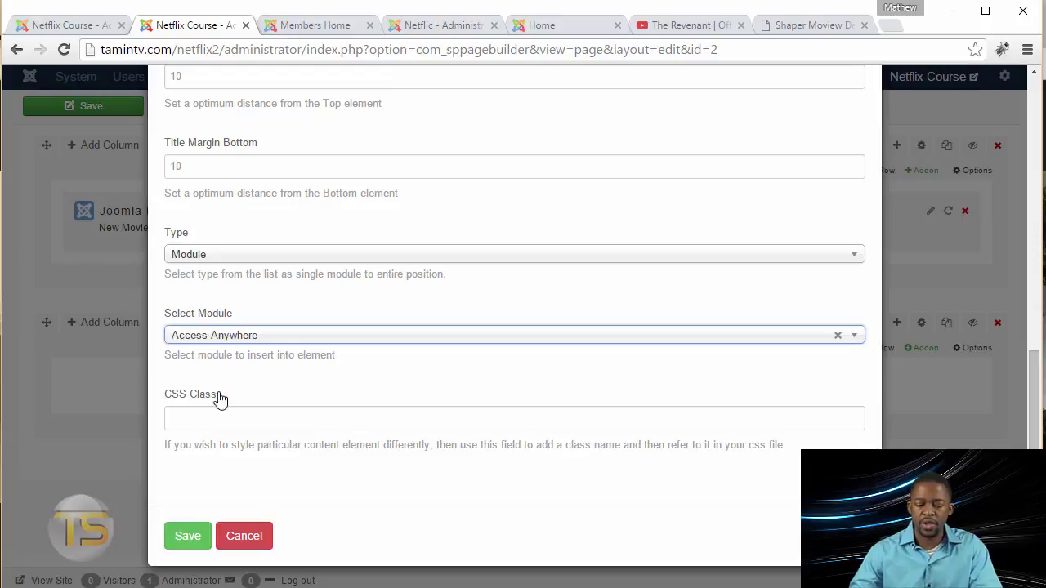
left_click(187, 545)
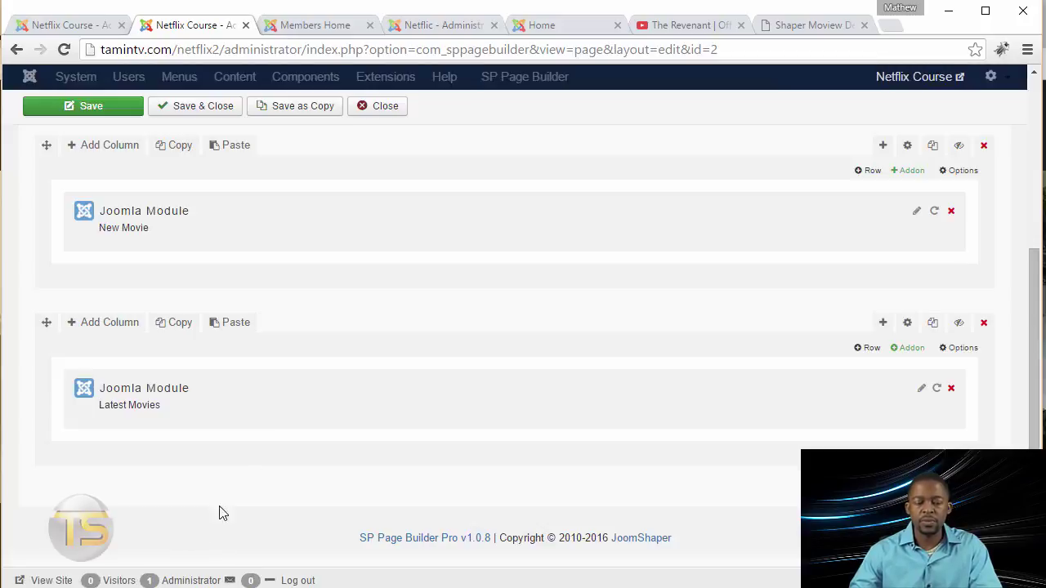
left_click(98, 105)
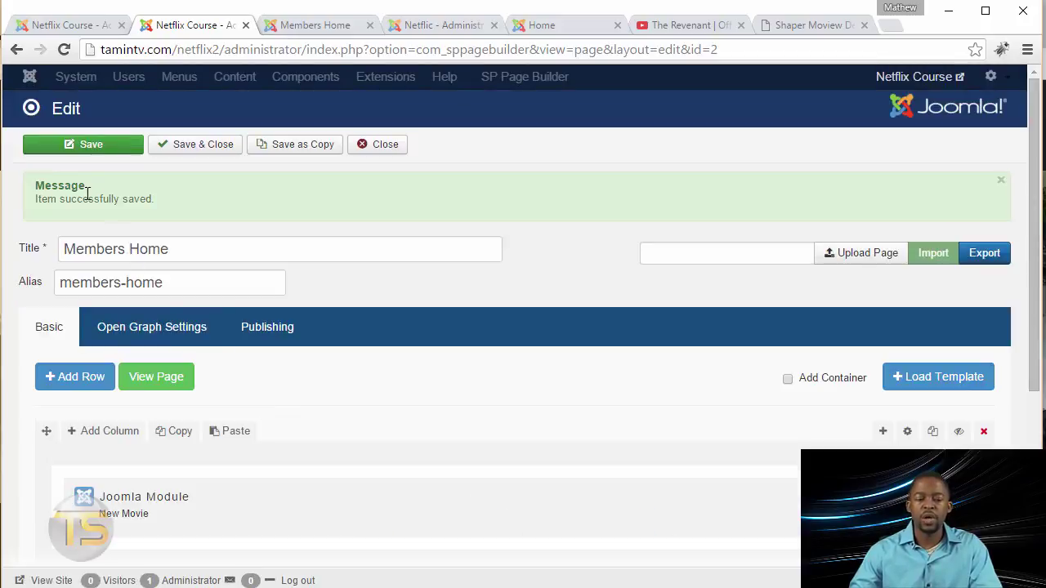
left_click(115, 147)
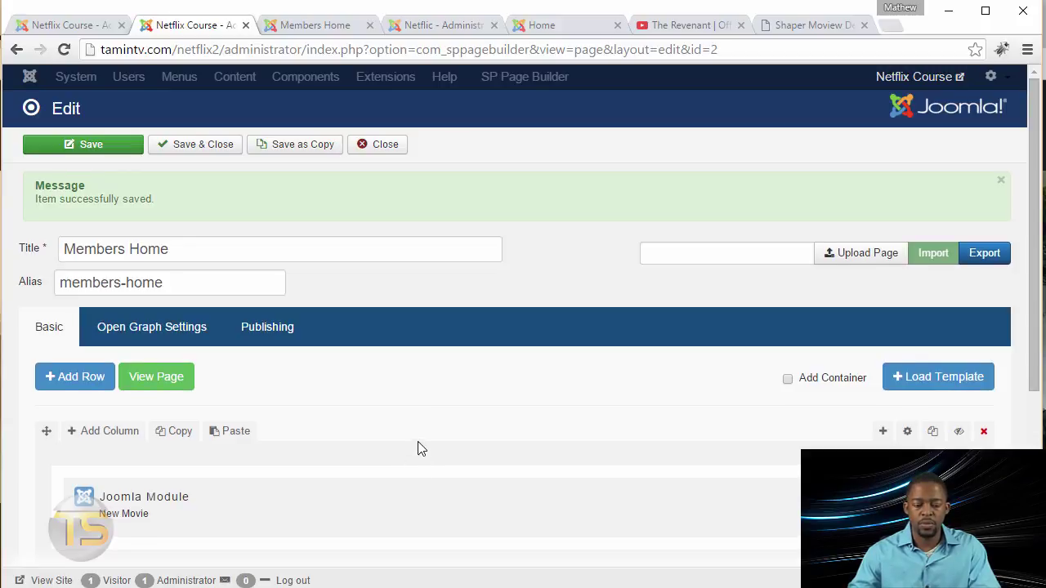
Step: Switch the Latest Movies addon's module to SP Movie Database Tab and save the addon
scroll(418, 448, "down", 4)
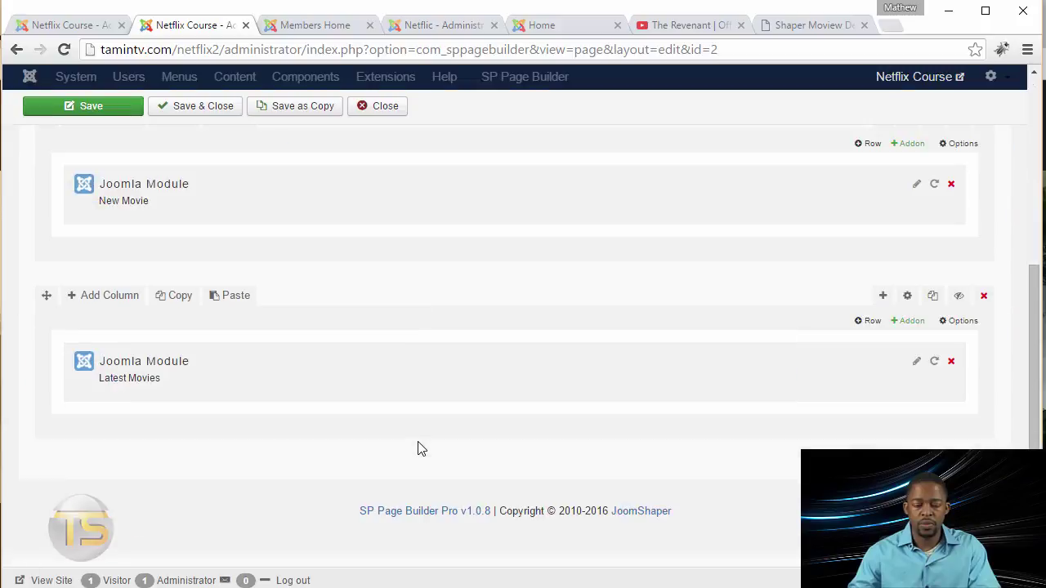
left_click(916, 365)
scroll(456, 401, "down", 6)
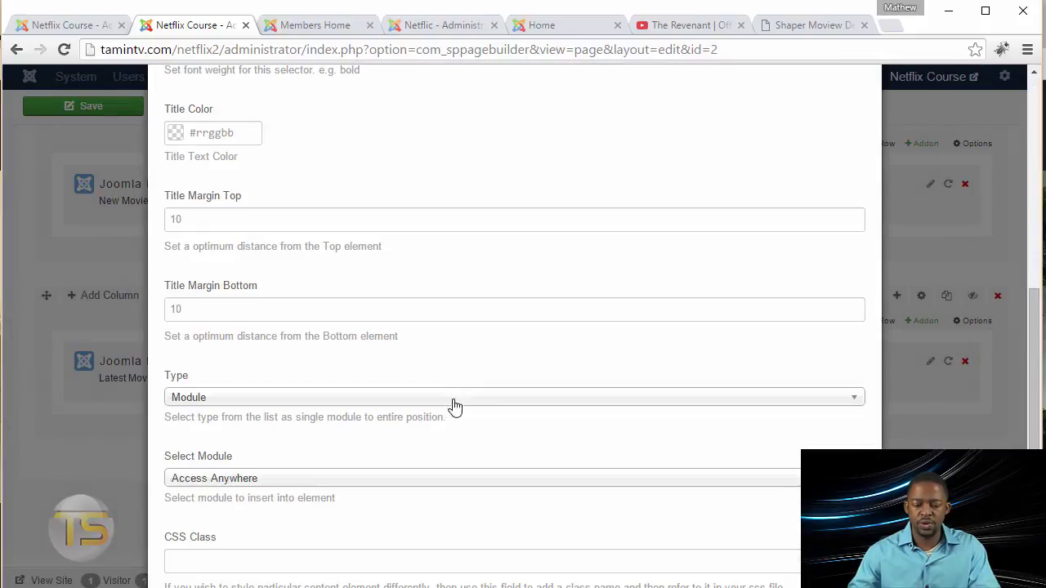
scroll(455, 406, "down", 2)
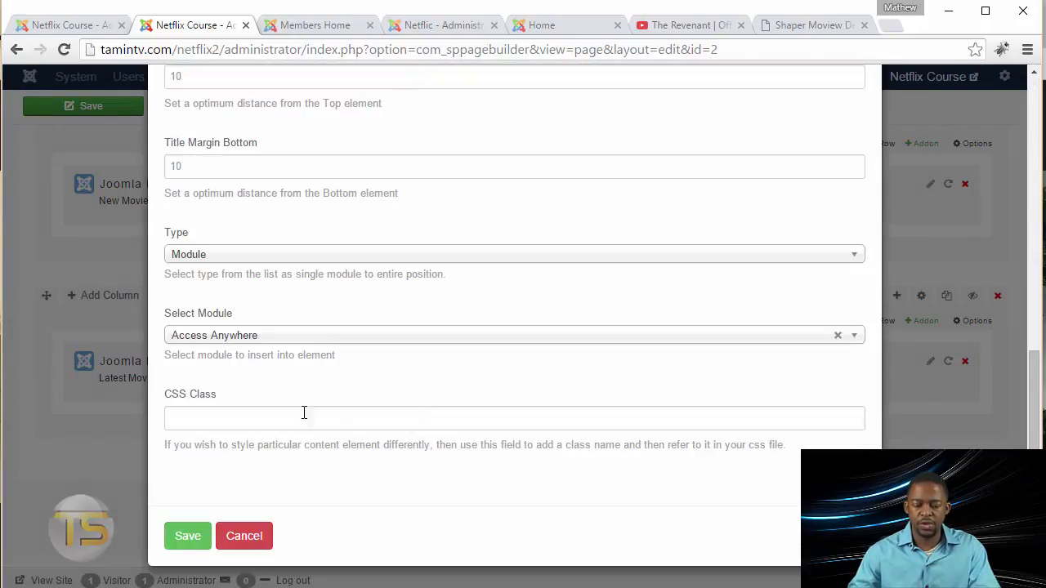
left_click(270, 342)
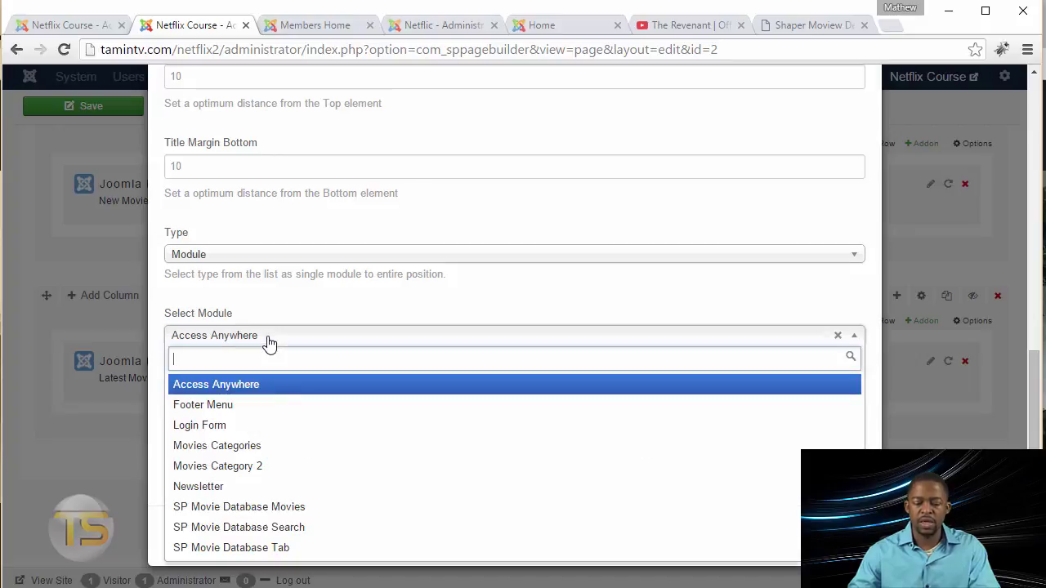
left_click(285, 550)
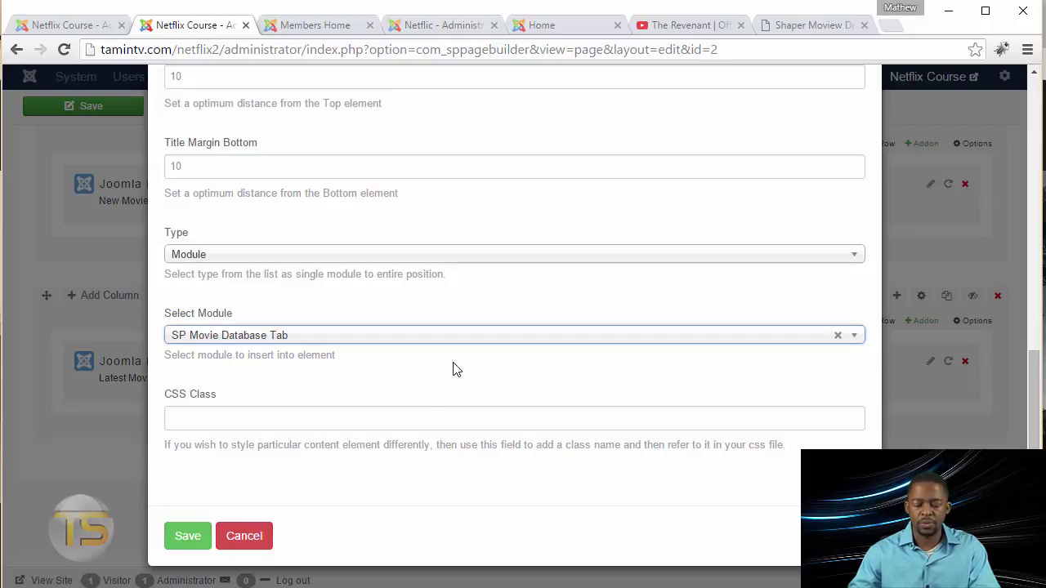
left_click(188, 537)
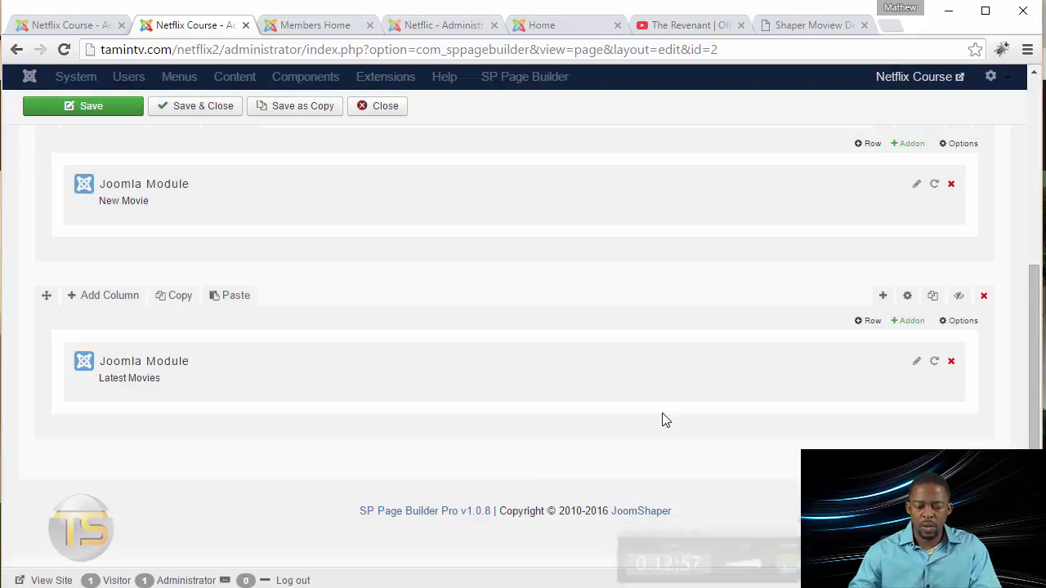
Step: Insert an Advanced Title addon in the Latest Movies row and set its admin label to Latest Movies
left_click(909, 323)
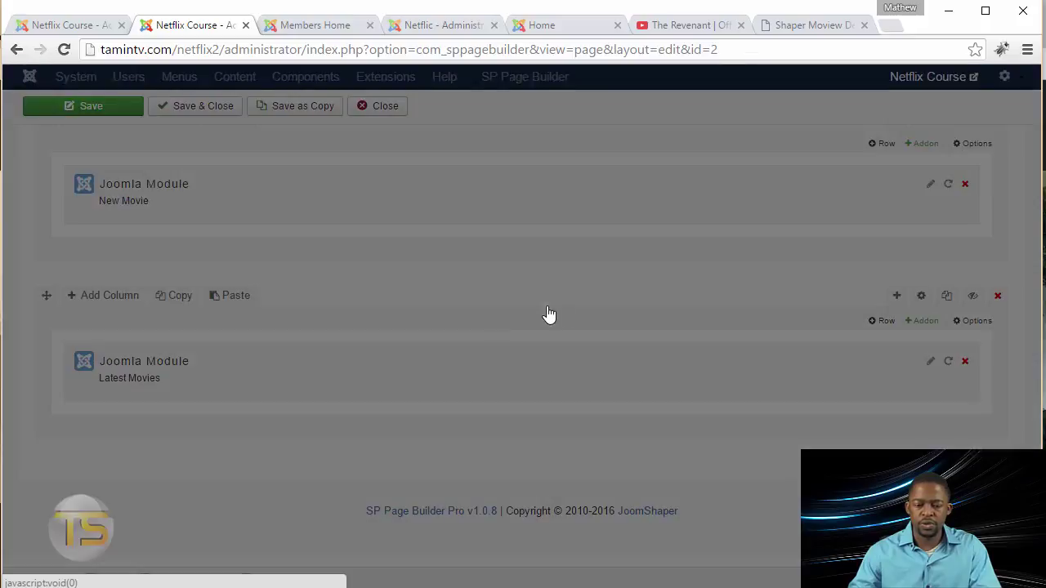
scroll(422, 358, "down", 2)
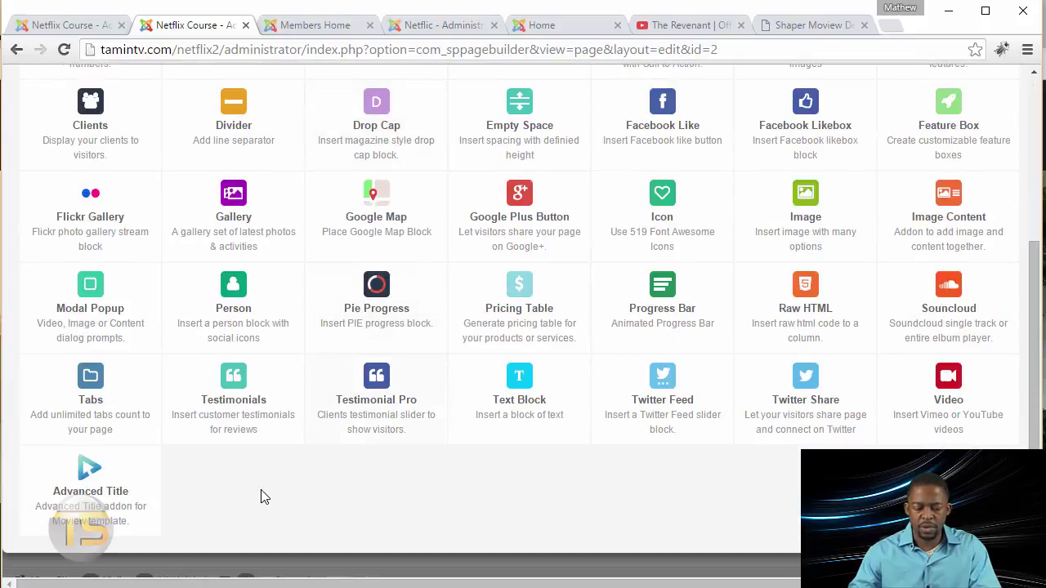
left_click(85, 490)
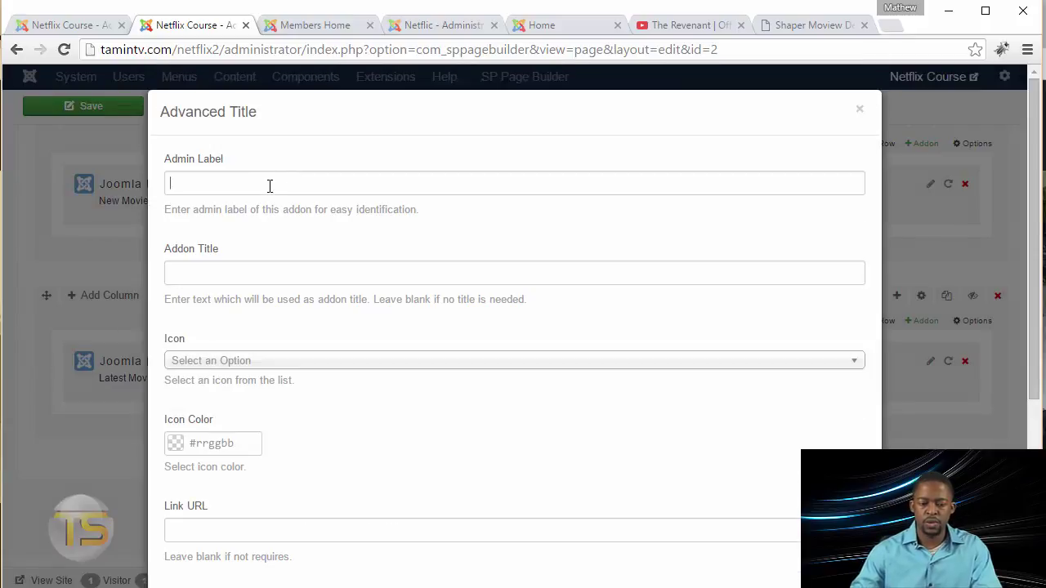
left_click(270, 187)
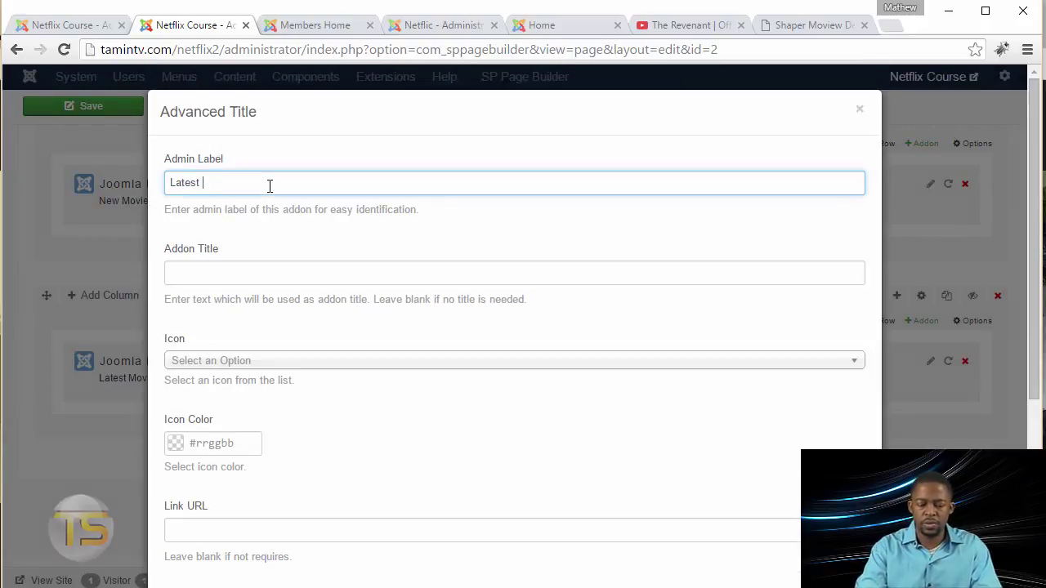
Step: Choose the videocam icon for the Advanced Title addon
left_click(301, 370)
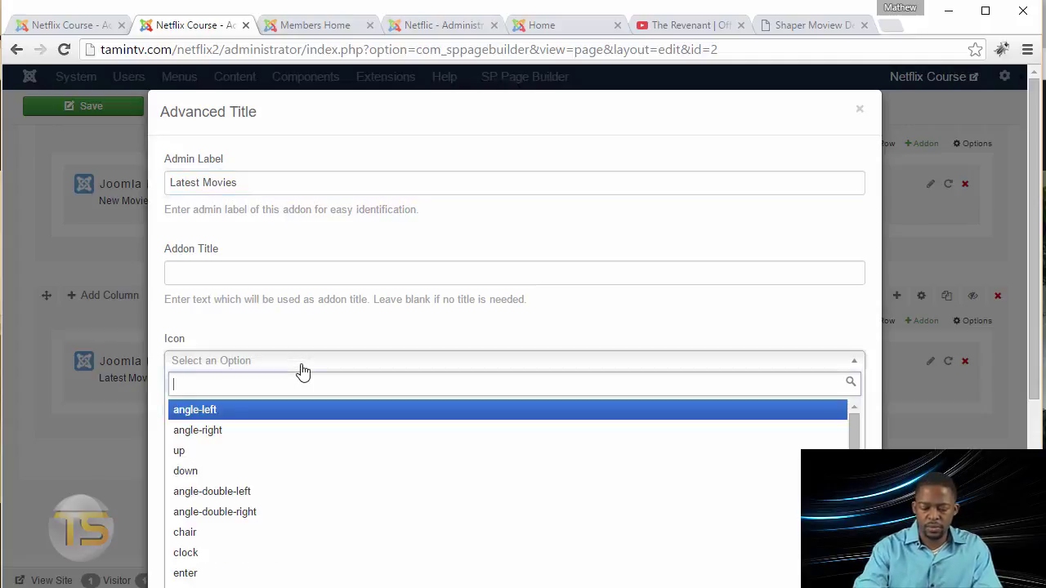
type("vie")
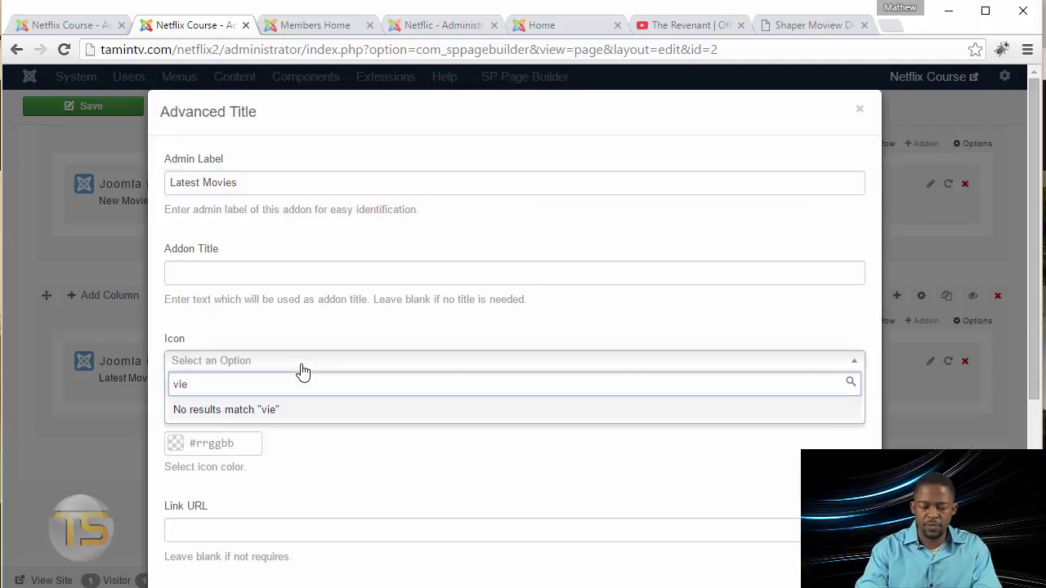
key("BackSpace")
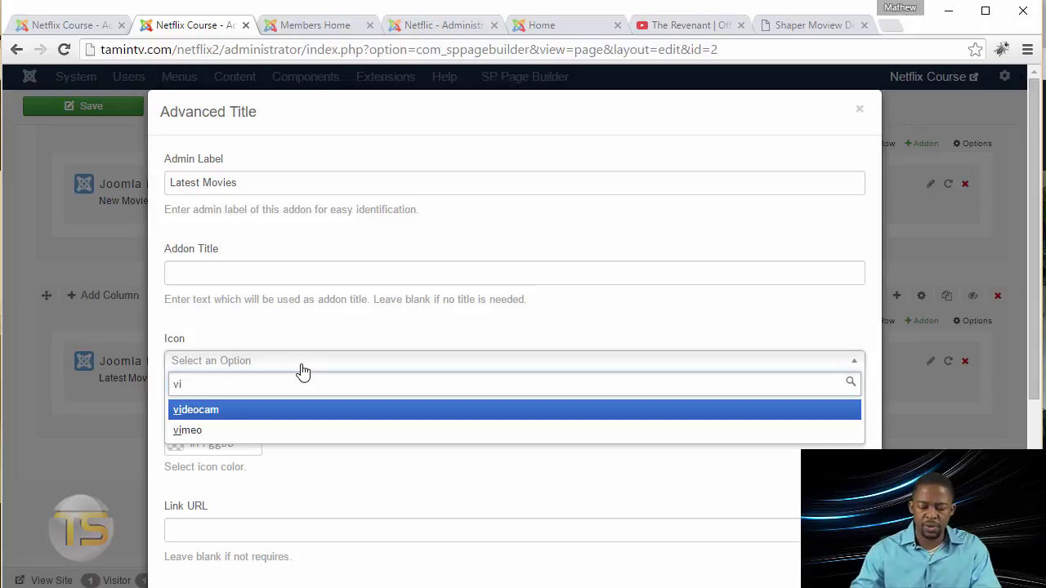
left_click(250, 414)
scroll(441, 435, "down", 2)
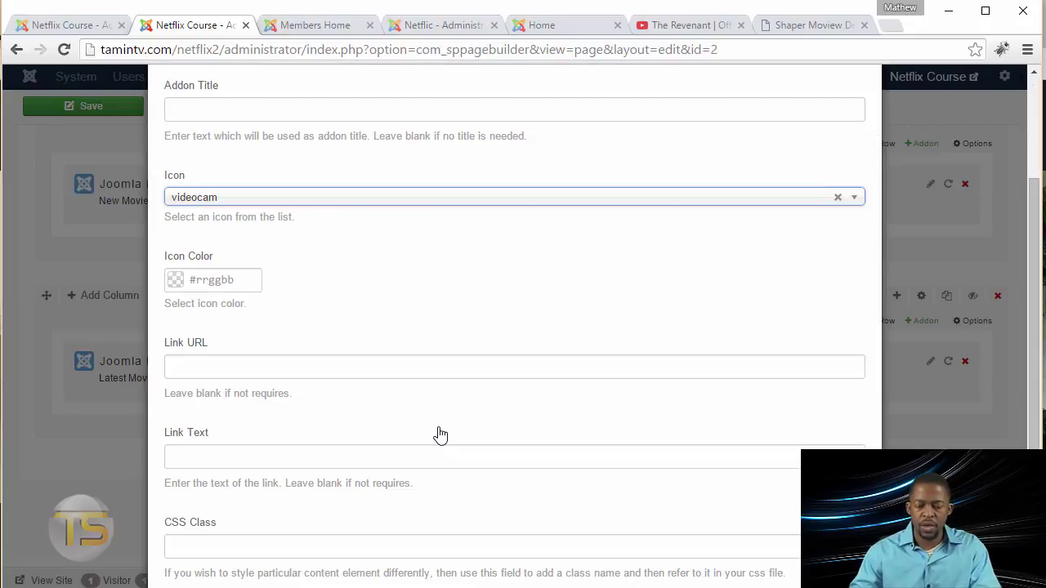
left_click(282, 198)
left_click(250, 198)
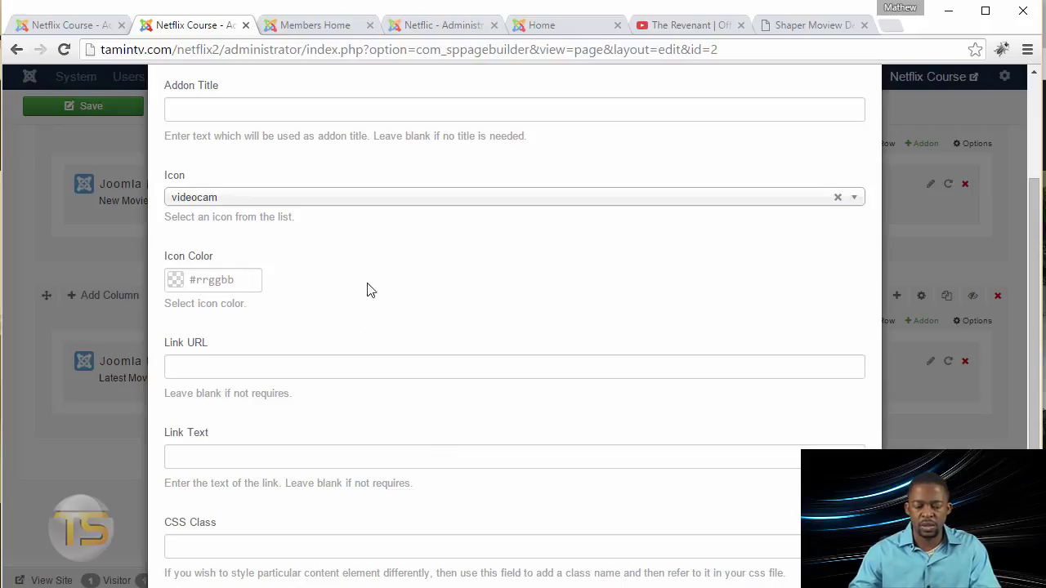
scroll(393, 299, "down", 2)
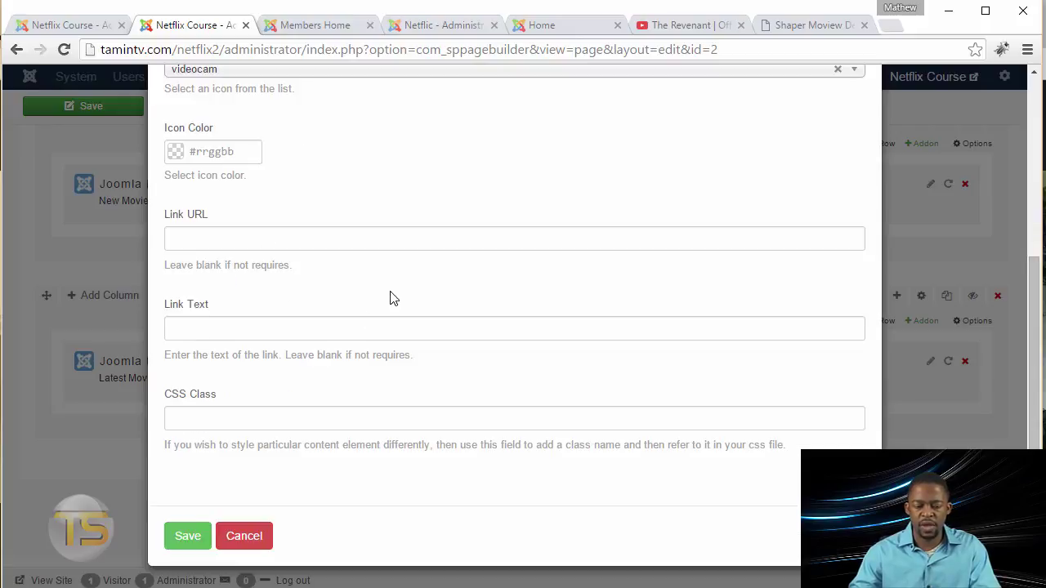
left_click(286, 239)
type("http://www.")
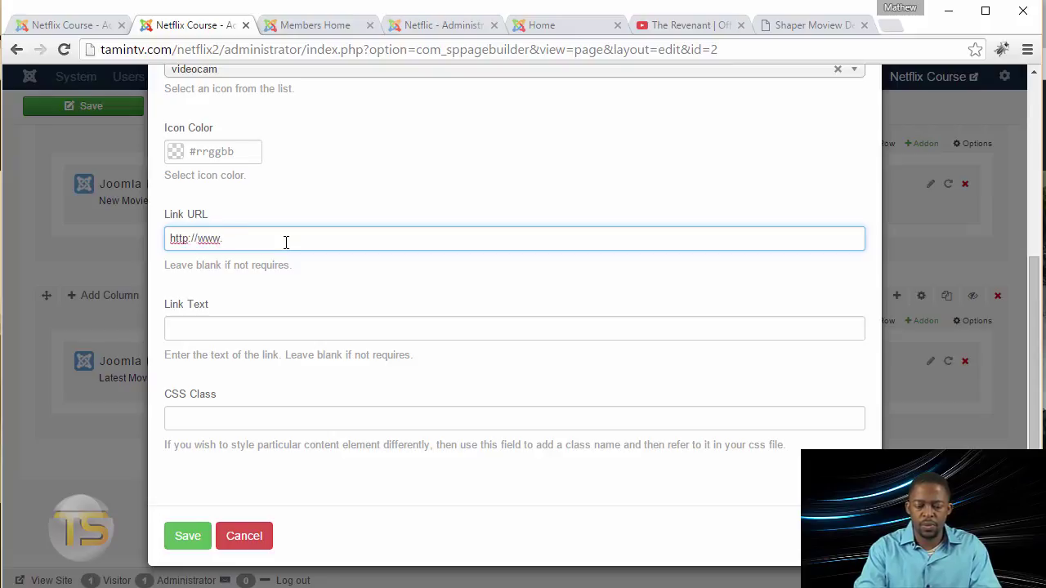
type("learnjoomlafa")
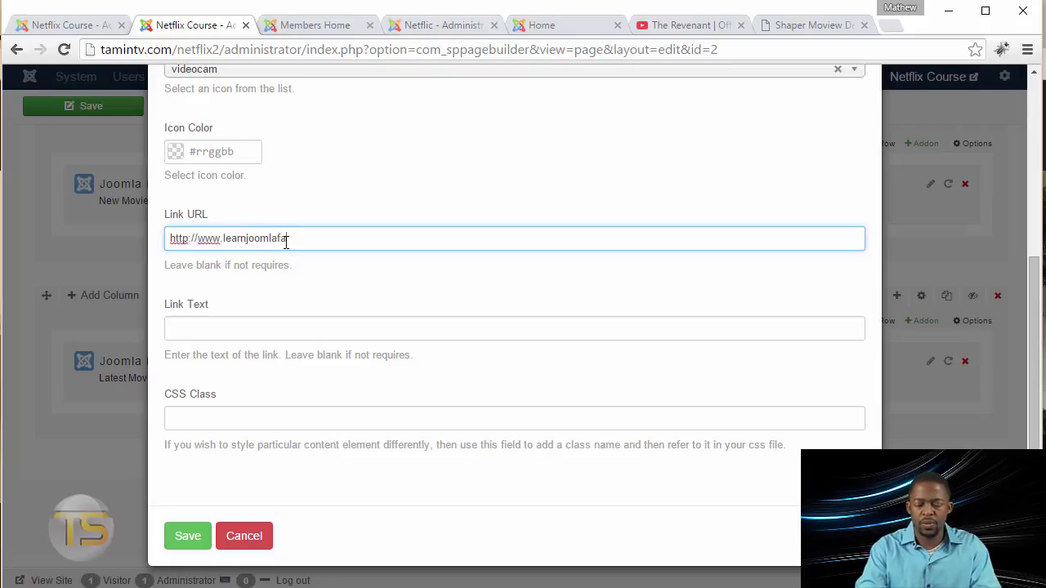
type("st.com")
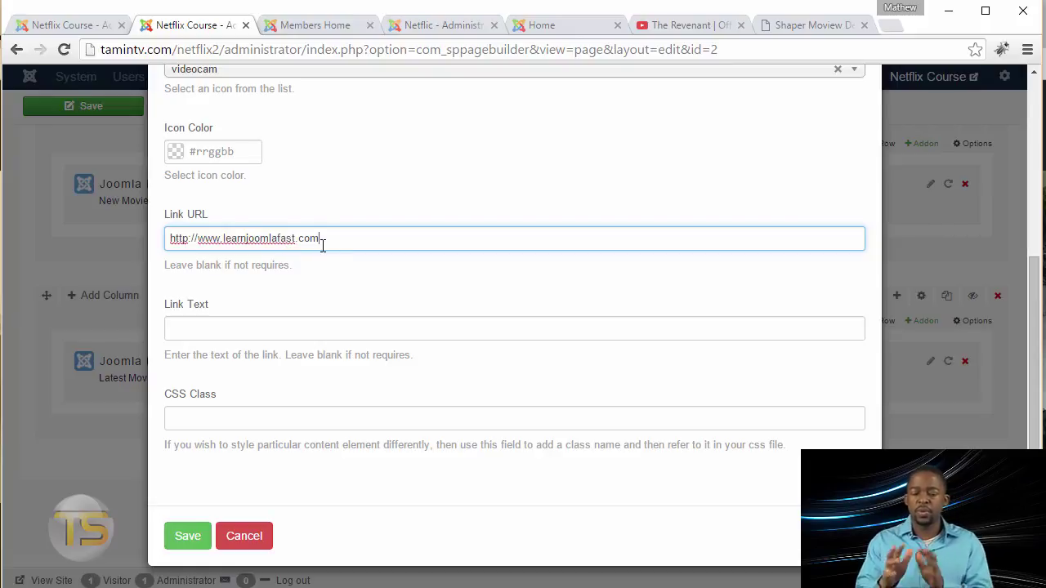
left_click_drag(348, 240, 225, 256)
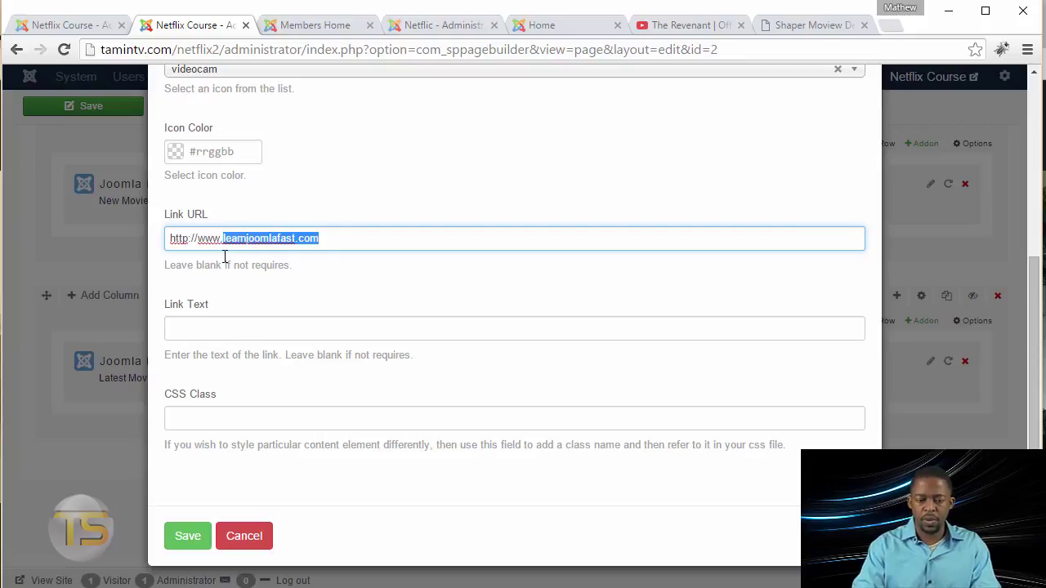
type("tamintv.com")
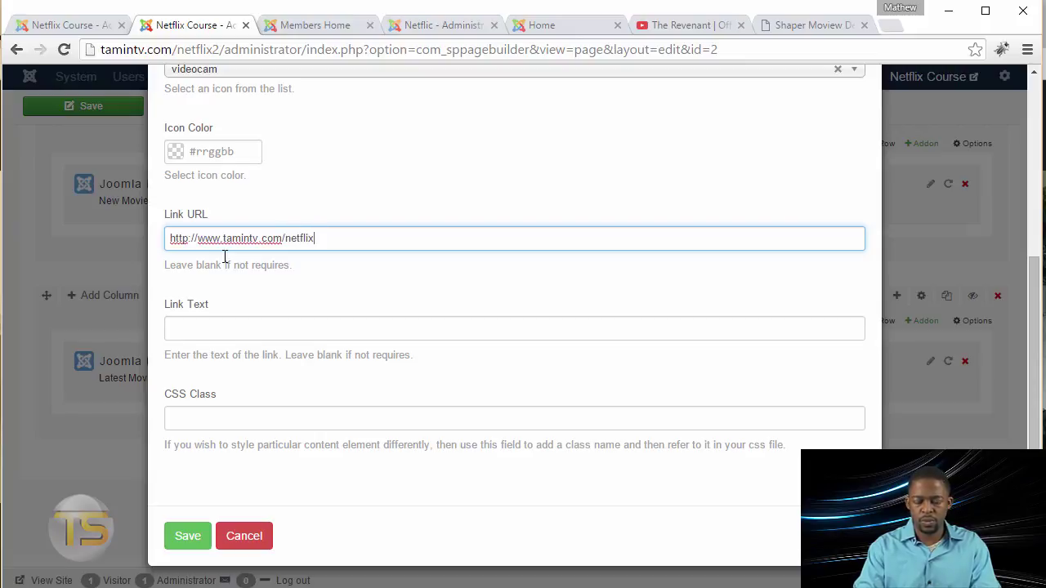
type("/netflix2/latest")
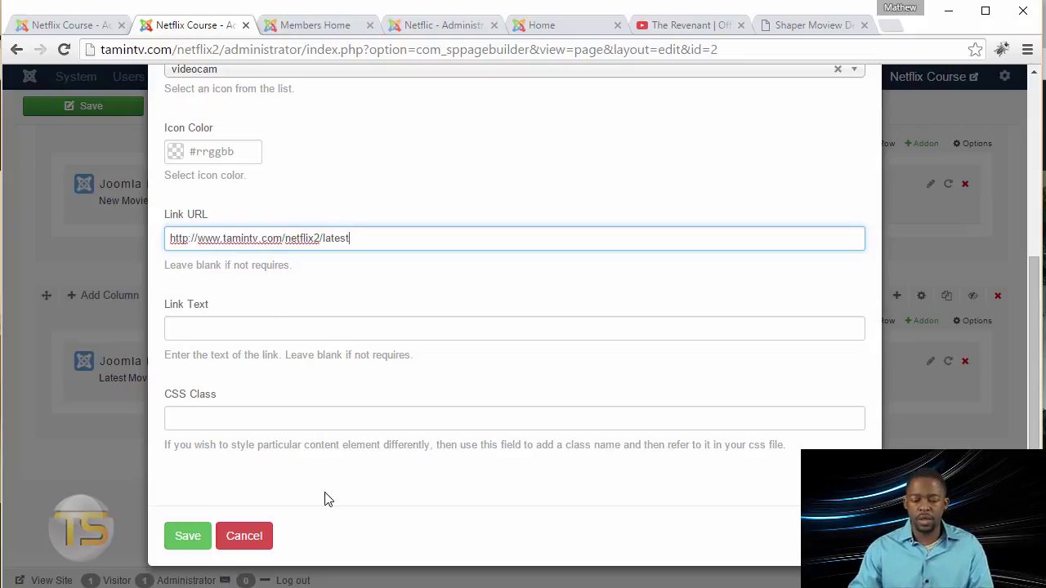
Step: Set the Advanced Title's link text to More Latest Movies and check the site menu on the live Members Home page
left_click(382, 327)
type("More Latest Movies")
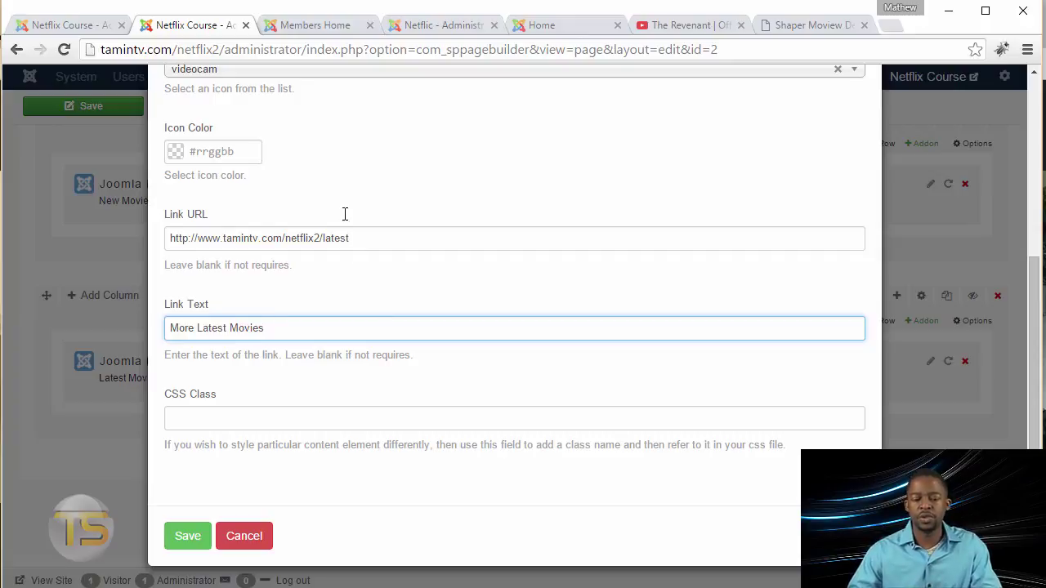
left_click(313, 26)
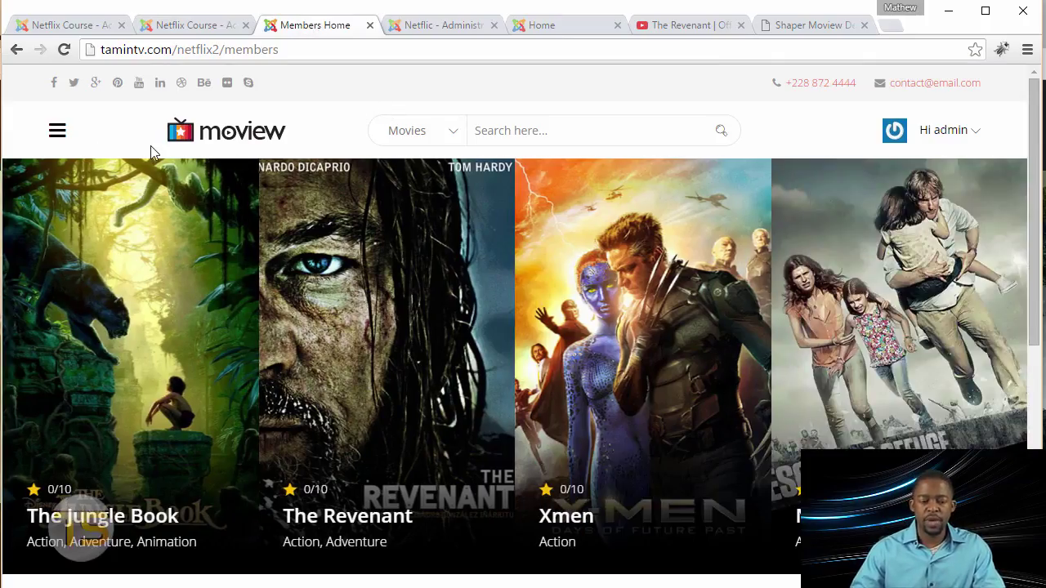
left_click(55, 134)
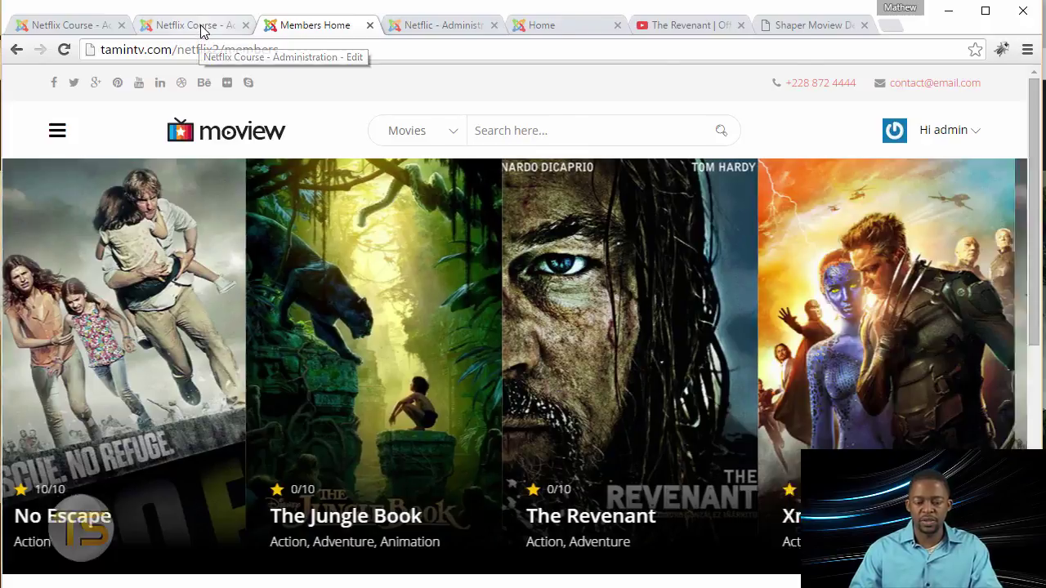
left_click(200, 26)
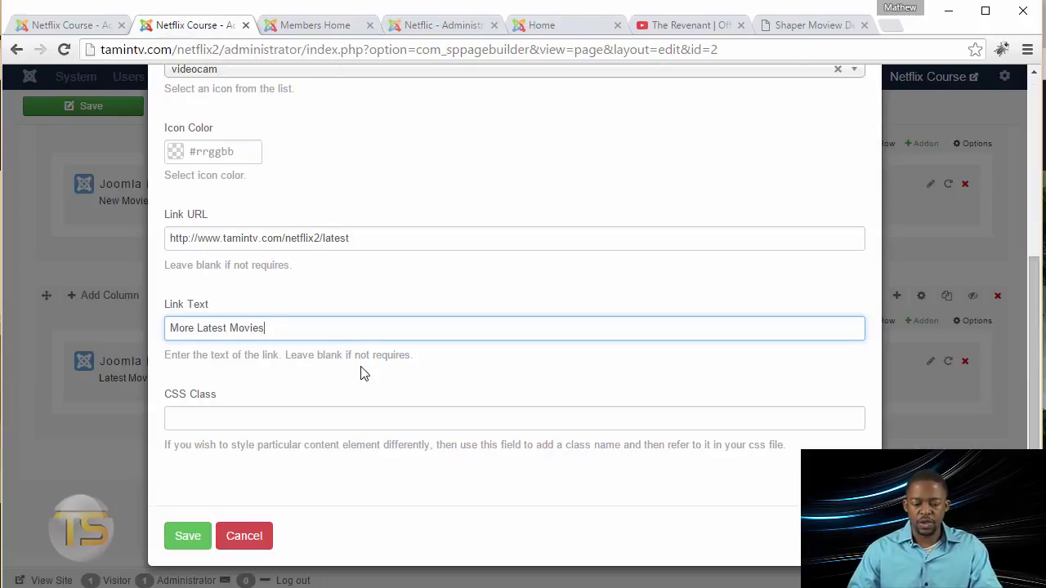
Step: Save the Advanced Title addon, move it above the Latest Movies Joomla Module, and save the page
left_click(188, 536)
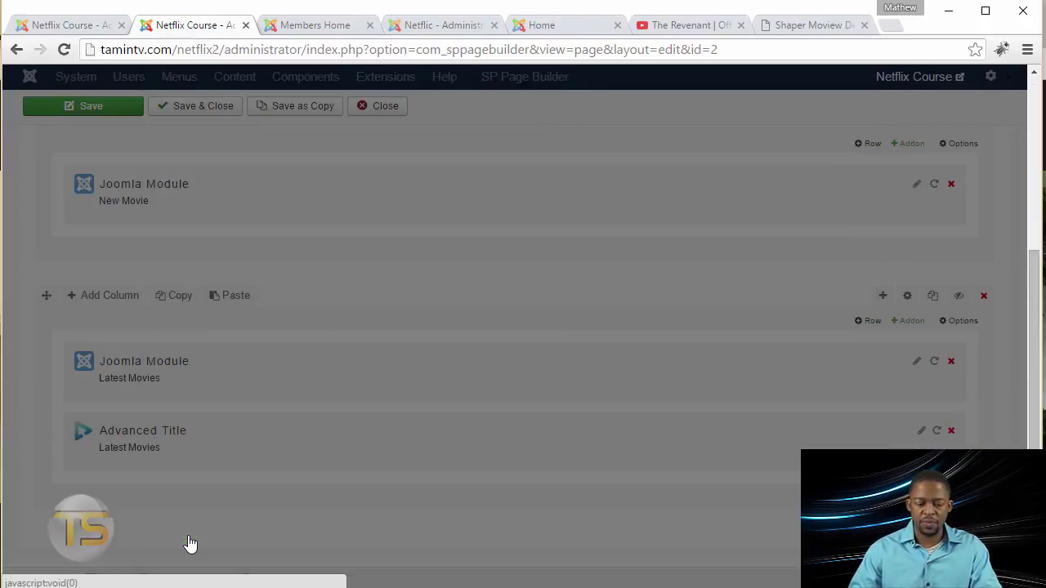
left_click_drag(132, 442, 134, 365)
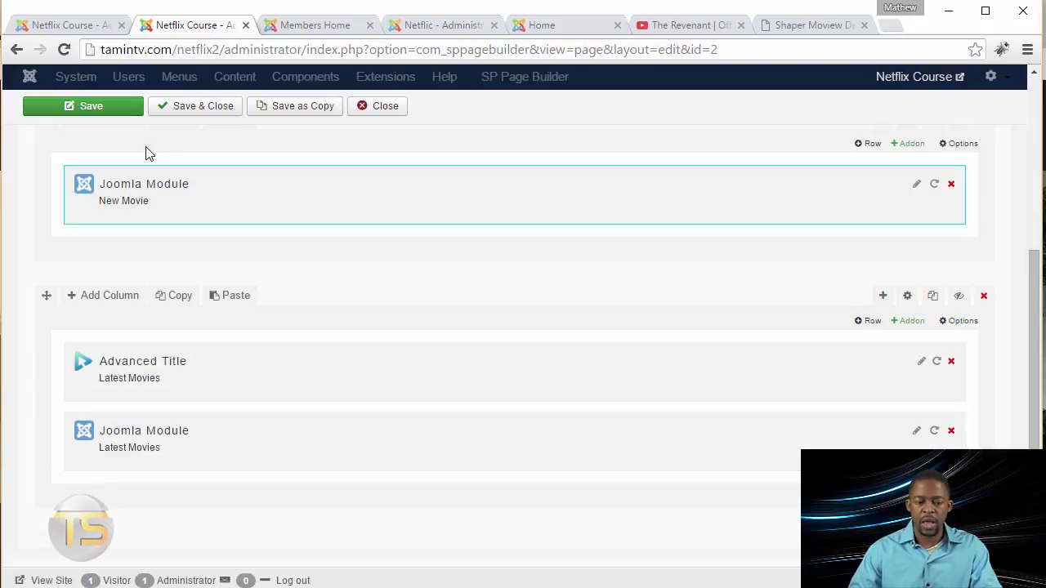
left_click(103, 107)
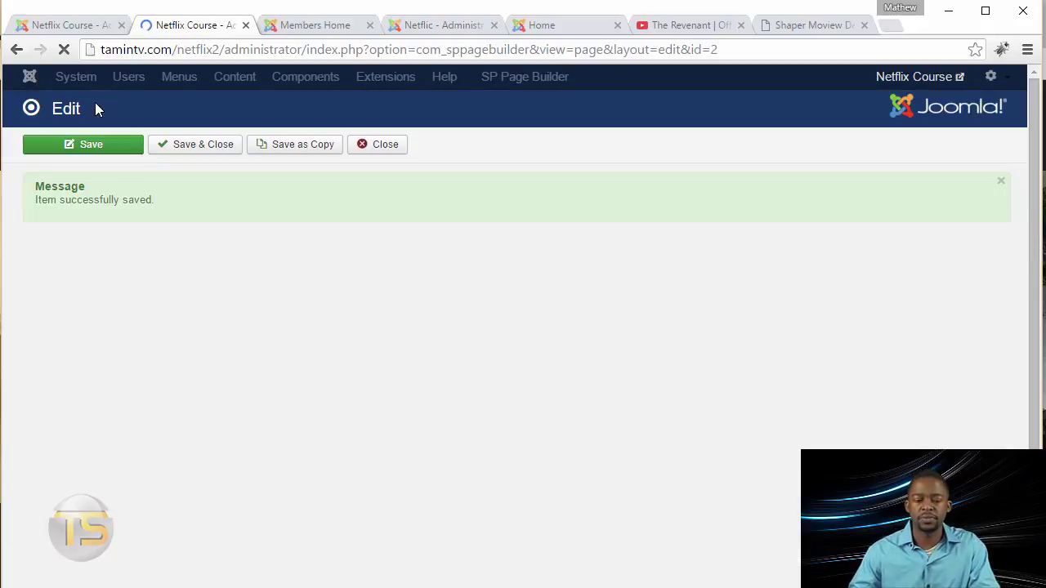
Step: Reload the live Members Home page and examine the movie tabs row between the slider and the footer
left_click(306, 26)
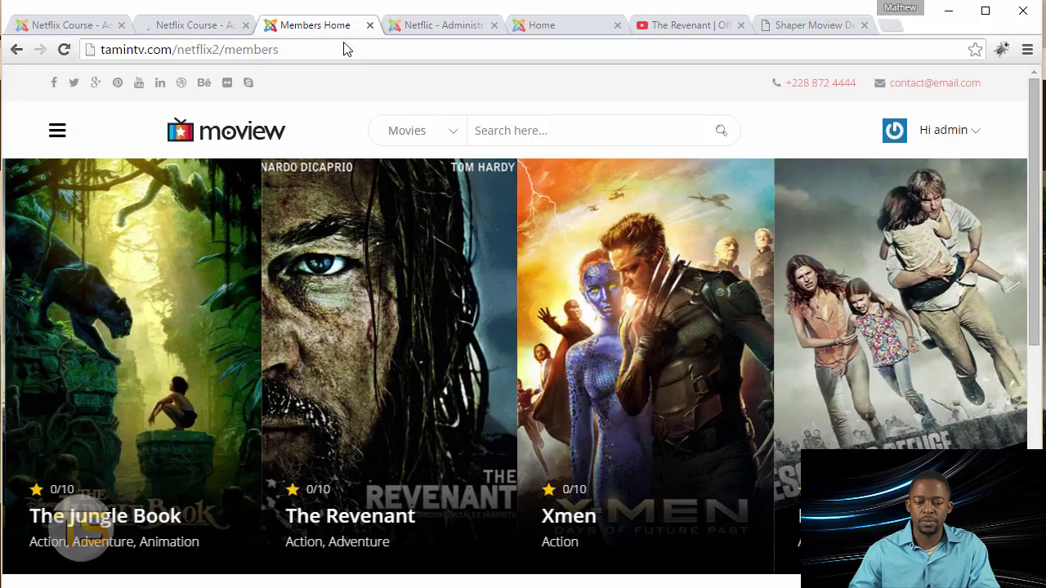
left_click(64, 50)
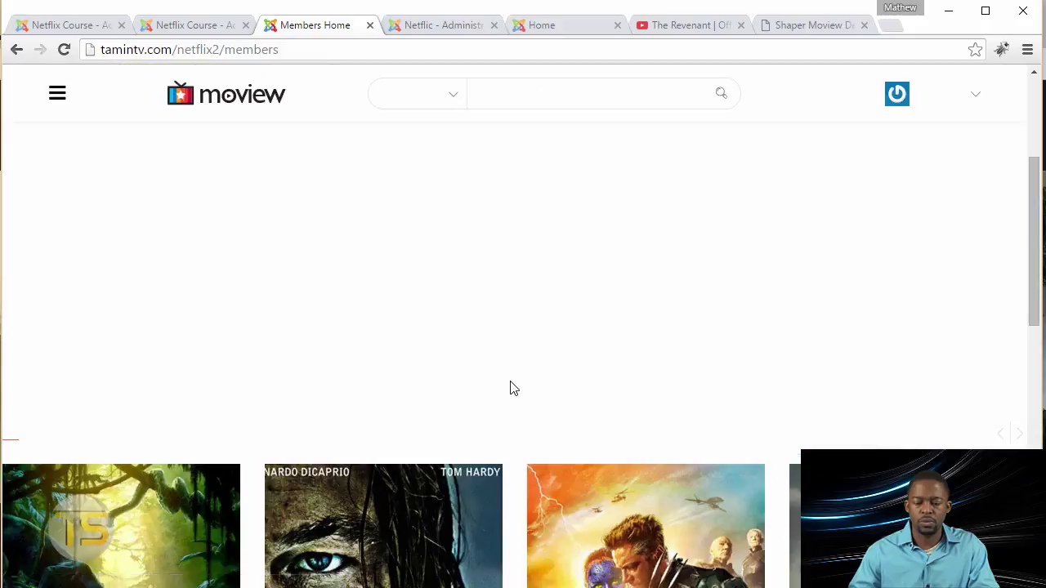
scroll(532, 390, "down", 5)
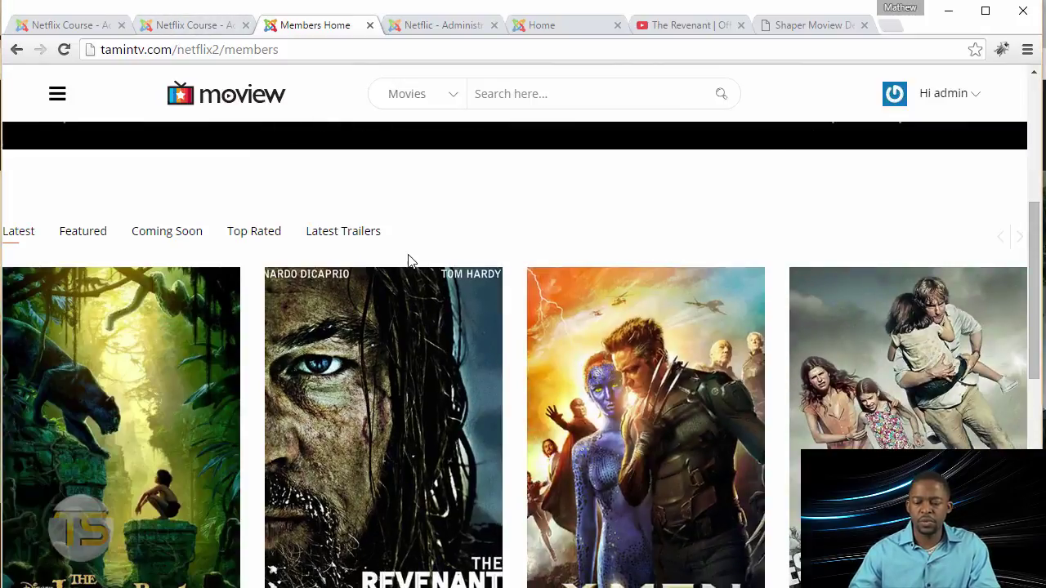
scroll(462, 324, "down", 4)
scroll(94, 283, "up", 5)
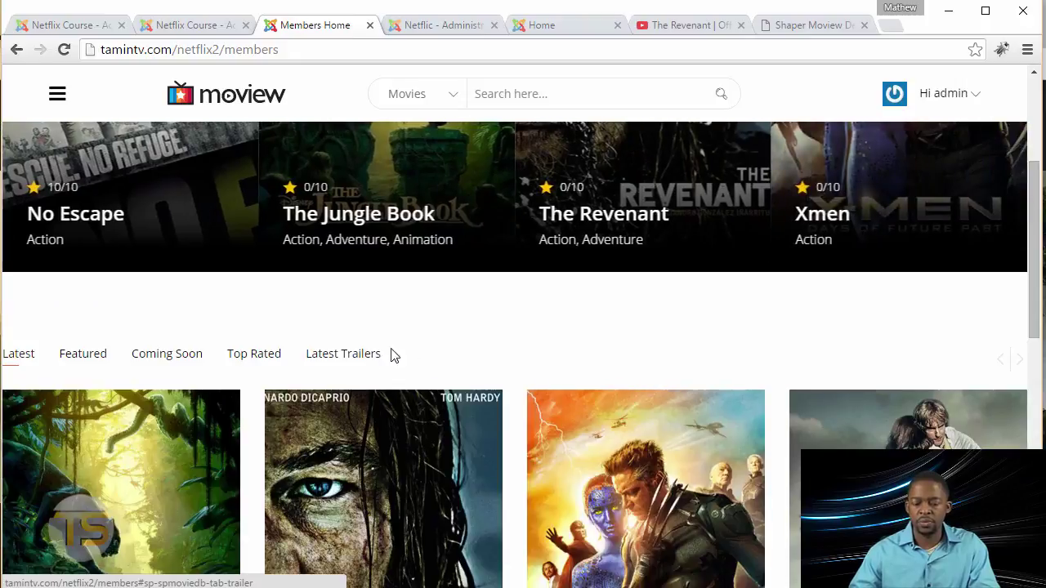
scroll(597, 345, "down", 2)
scroll(427, 419, "down", 4)
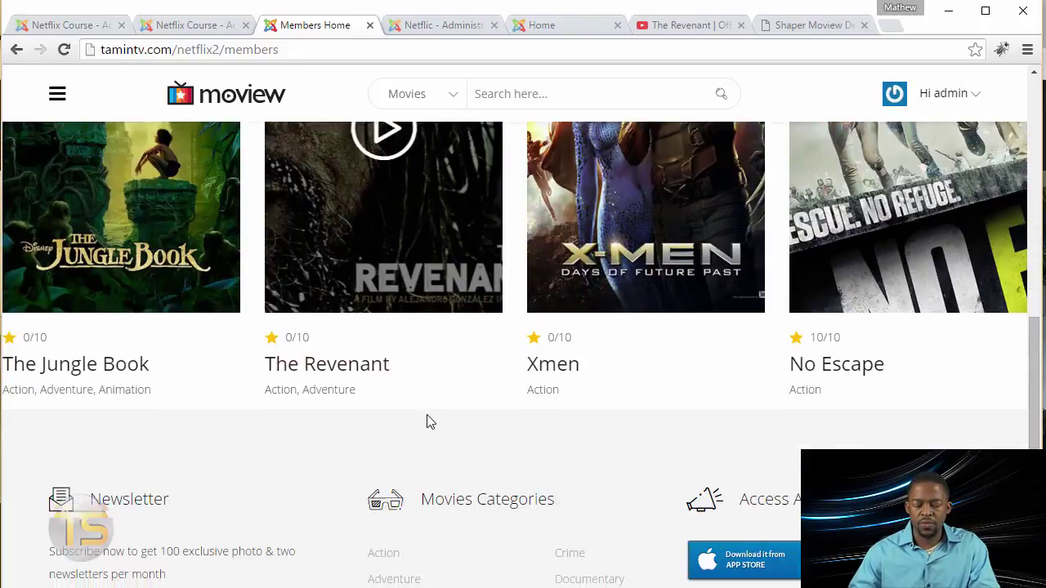
scroll(466, 418, "up", 2)
scroll(472, 370, "up", 4)
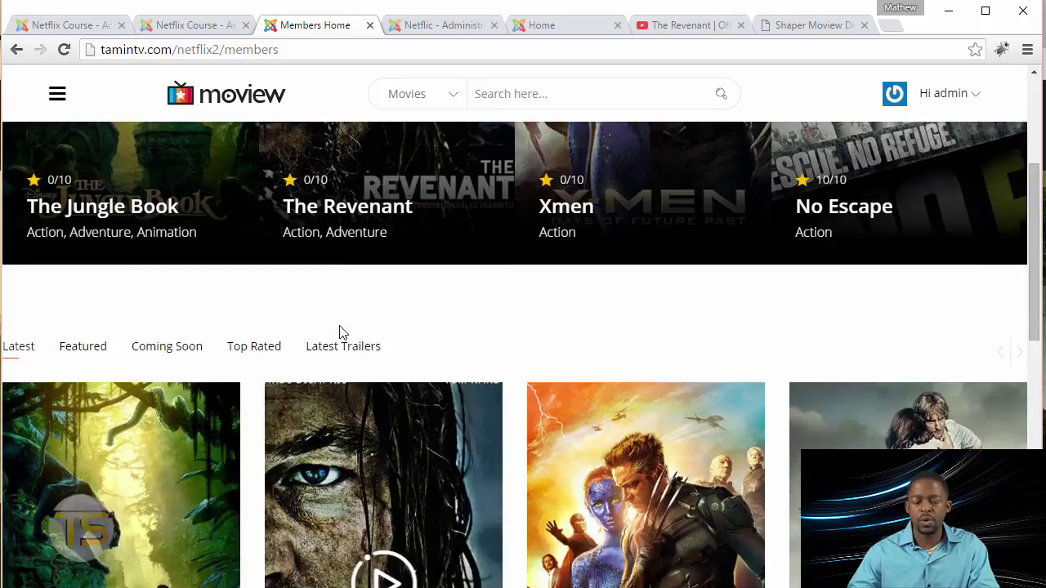
Step: Enable Add Container for the Members Home page in the page builder, save the page and reload the live page
left_click(204, 25)
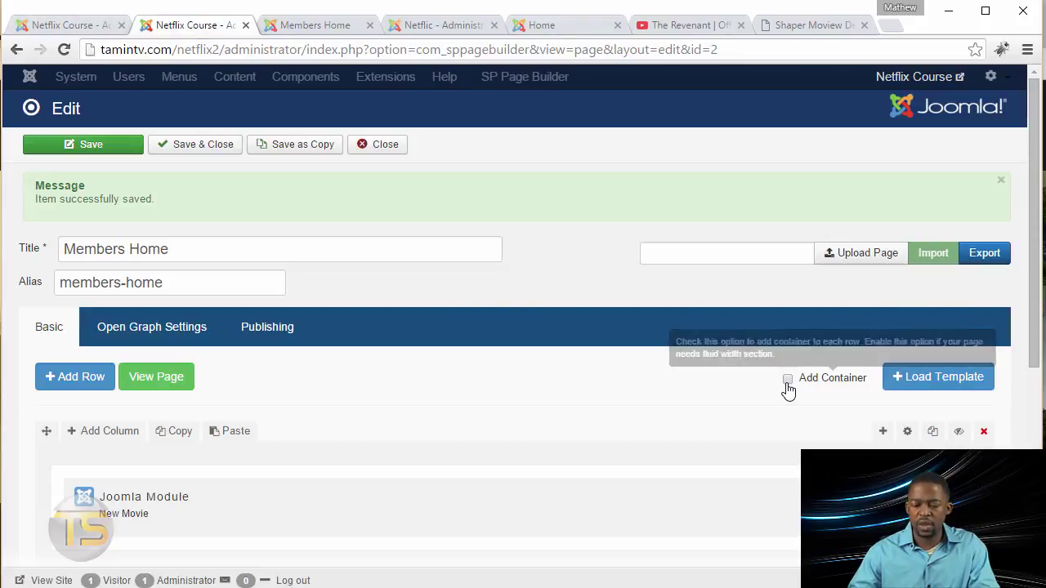
left_click(115, 147)
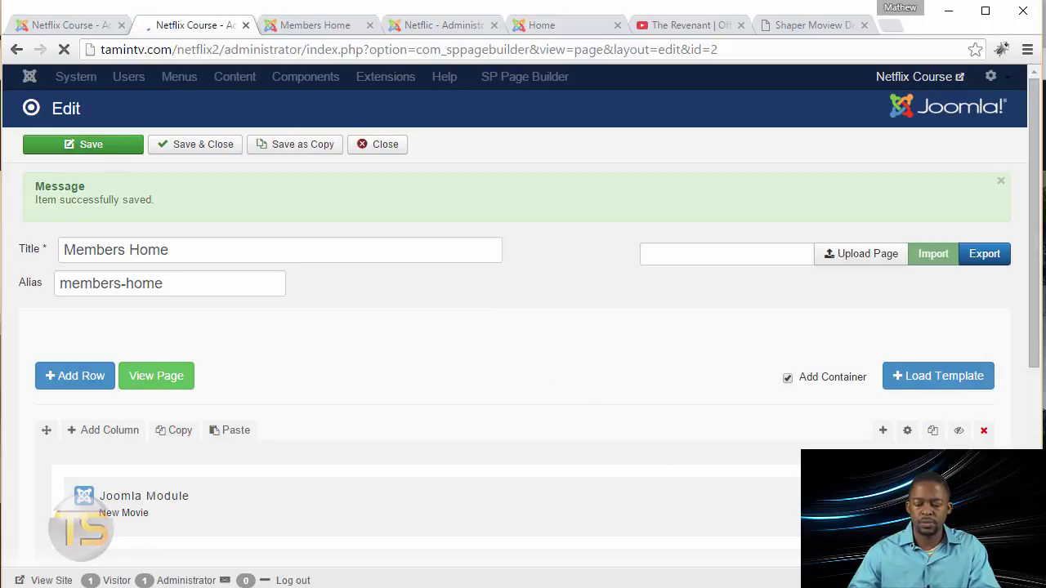
left_click(293, 31)
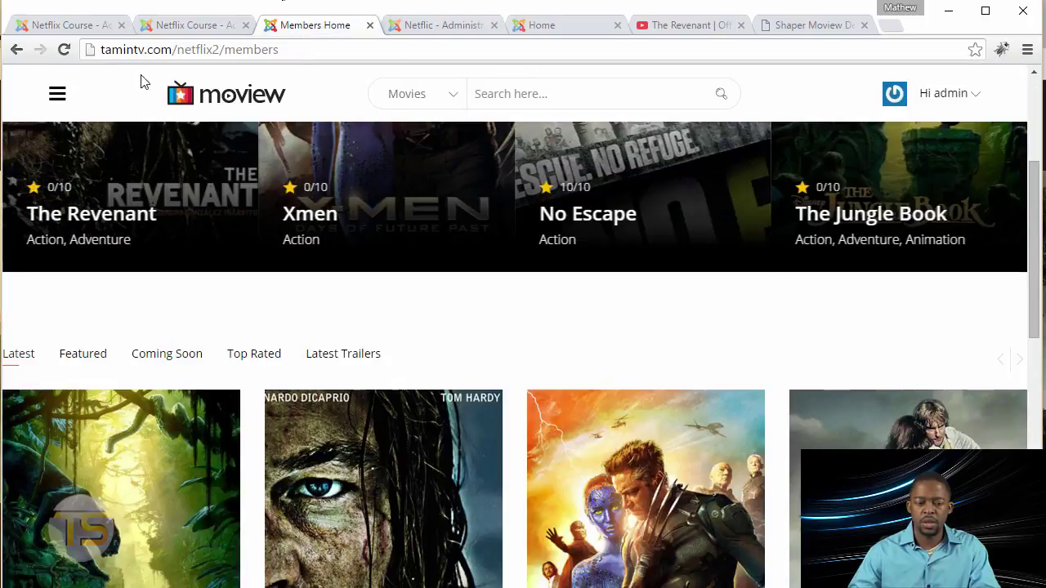
left_click(64, 50)
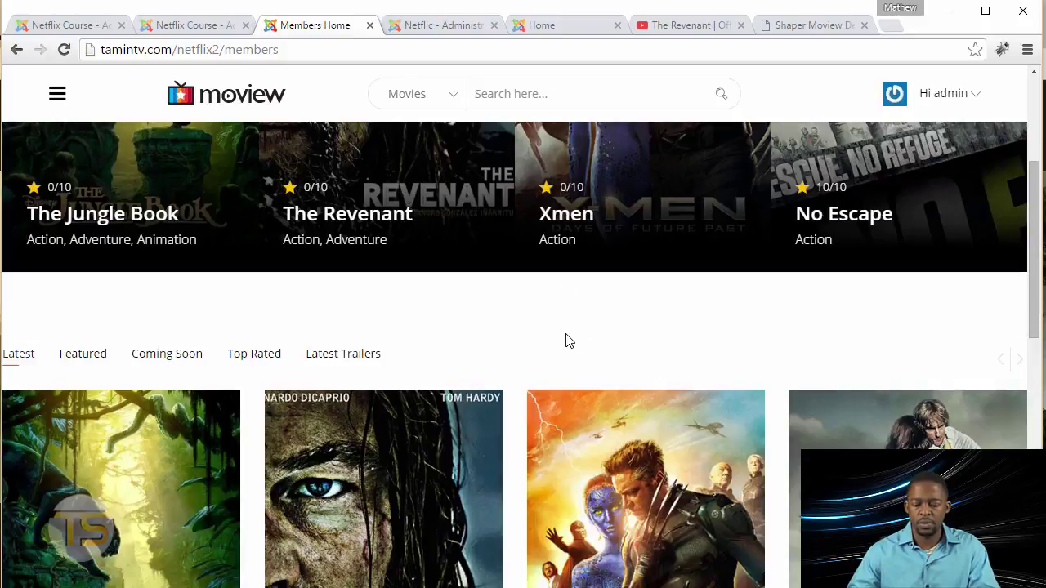
Step: Look over the live Members Home page from the movie slider to the Latest Movies heading and its movie tabs
key("F10")
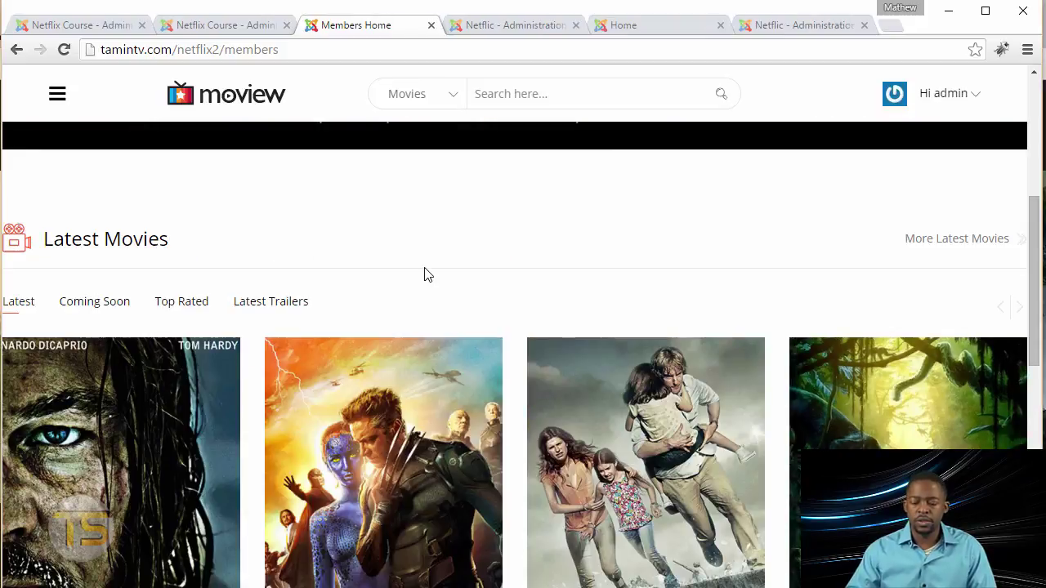
scroll(424, 277, "down", 4)
scroll(490, 392, "up", 10)
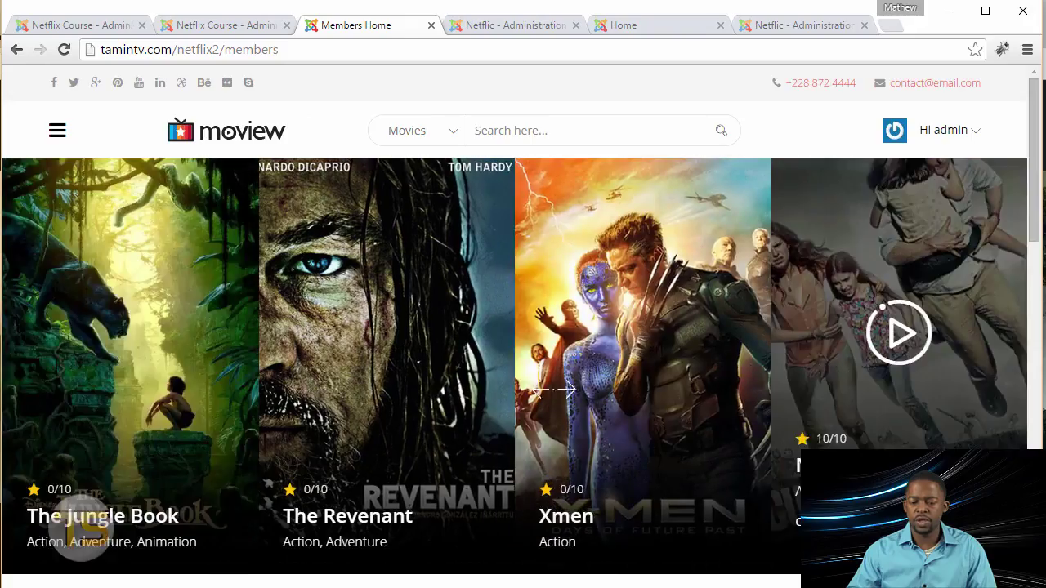
scroll(569, 427, "down", 5)
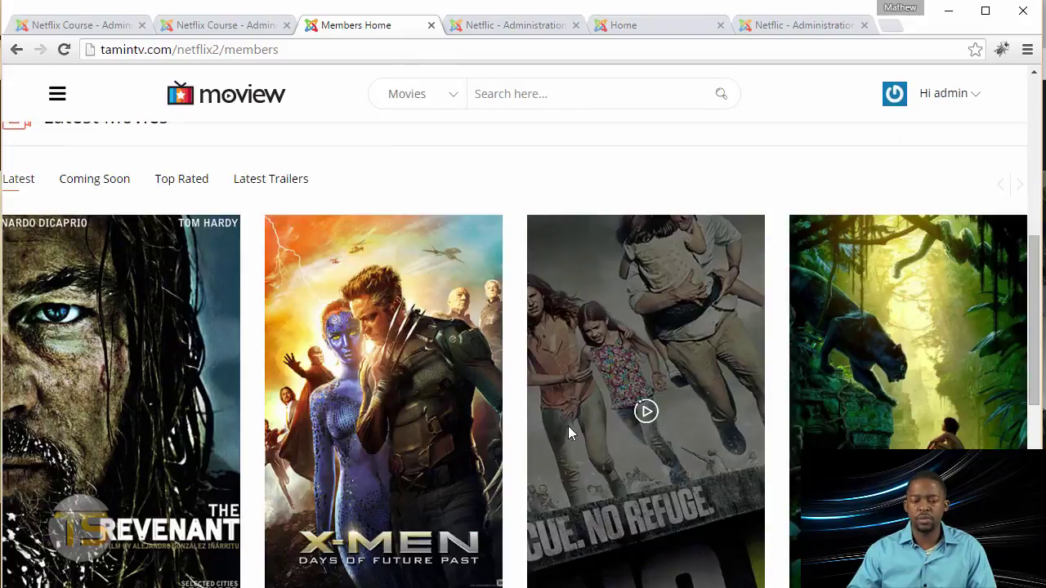
scroll(183, 147, "down", 1)
scroll(217, 243, "up", 4)
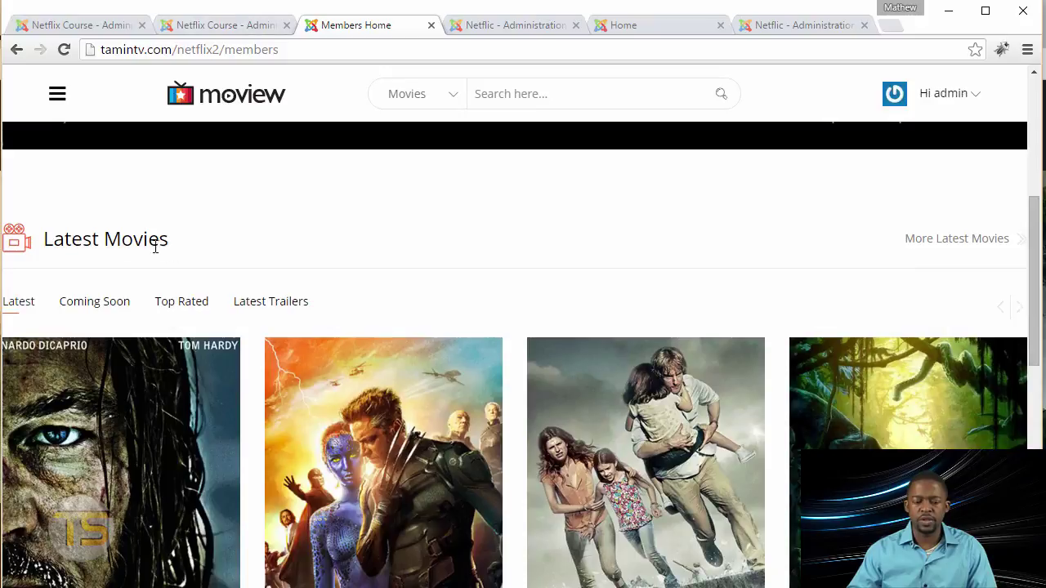
Step: Review the Advanced Title addon's title, icon, link URL and link text settings, closing them without changes
left_click(234, 25)
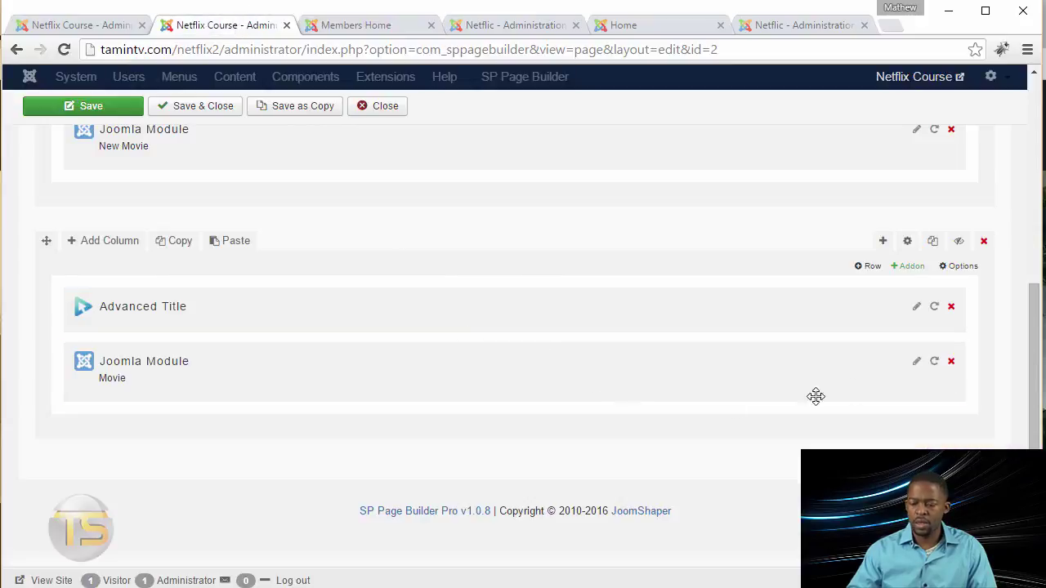
left_click(918, 310)
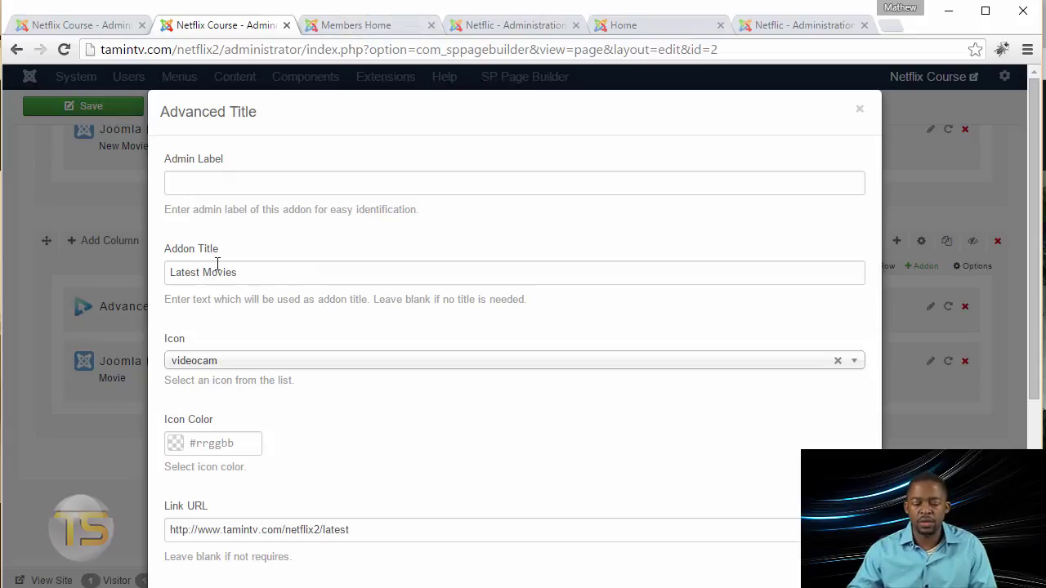
scroll(349, 406, "down", 4)
scroll(349, 408, "up", 2)
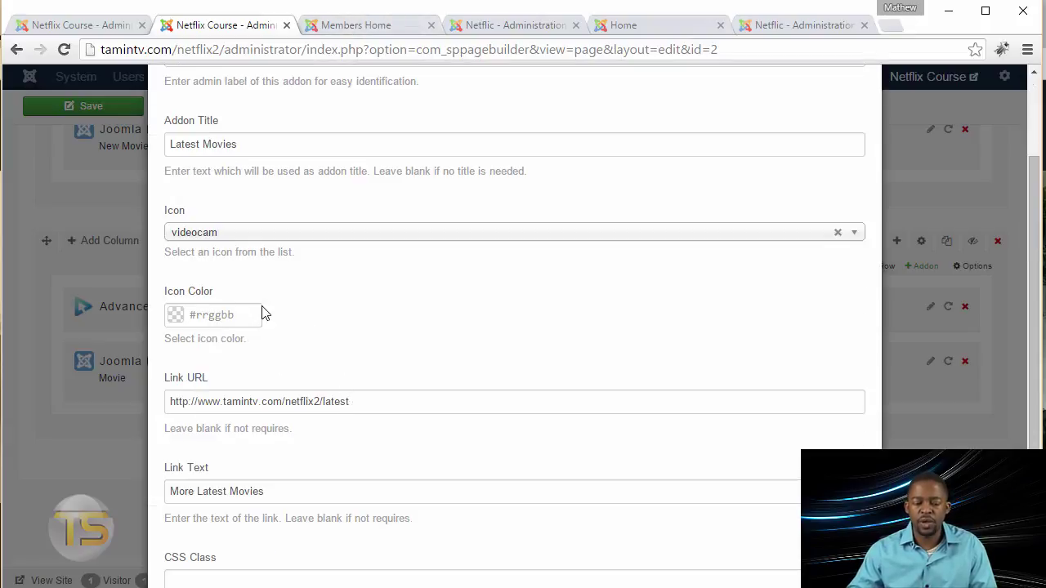
scroll(230, 319, "down", 3)
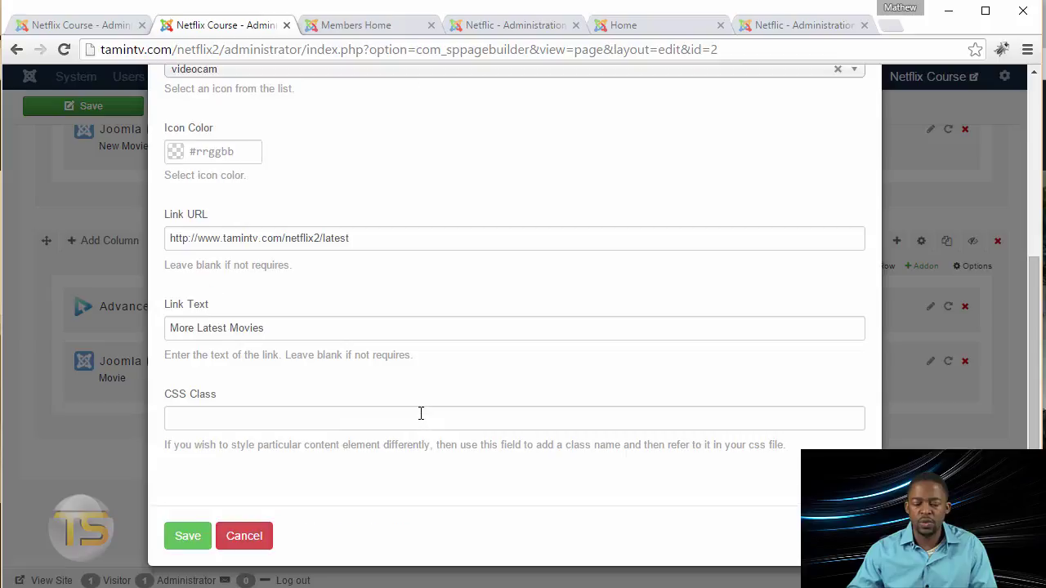
left_click(250, 546)
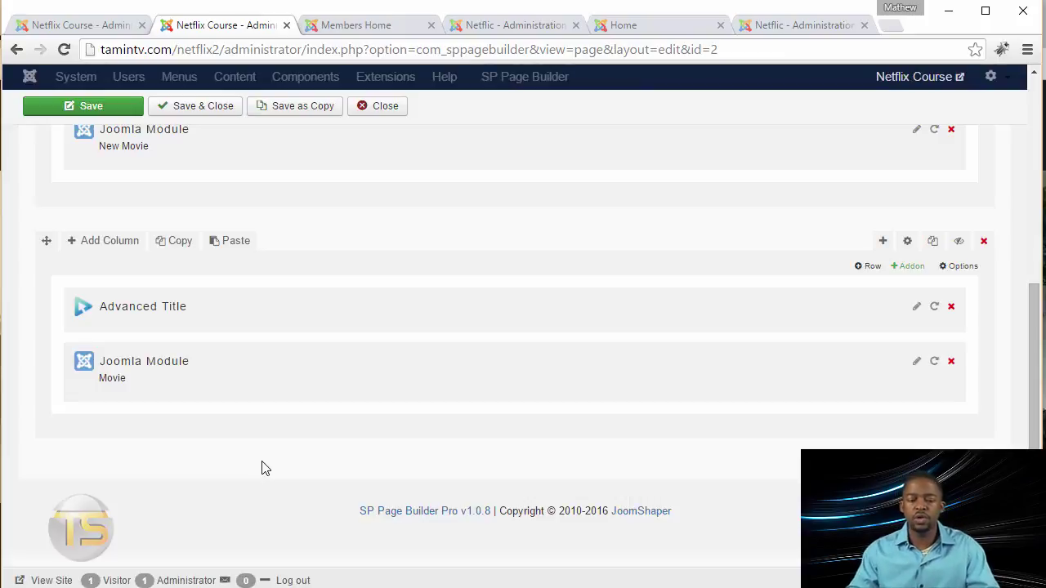
Step: Examine the Latest Movies heading, its tabs and the movie posters below them on the live Members Home page
left_click(356, 24)
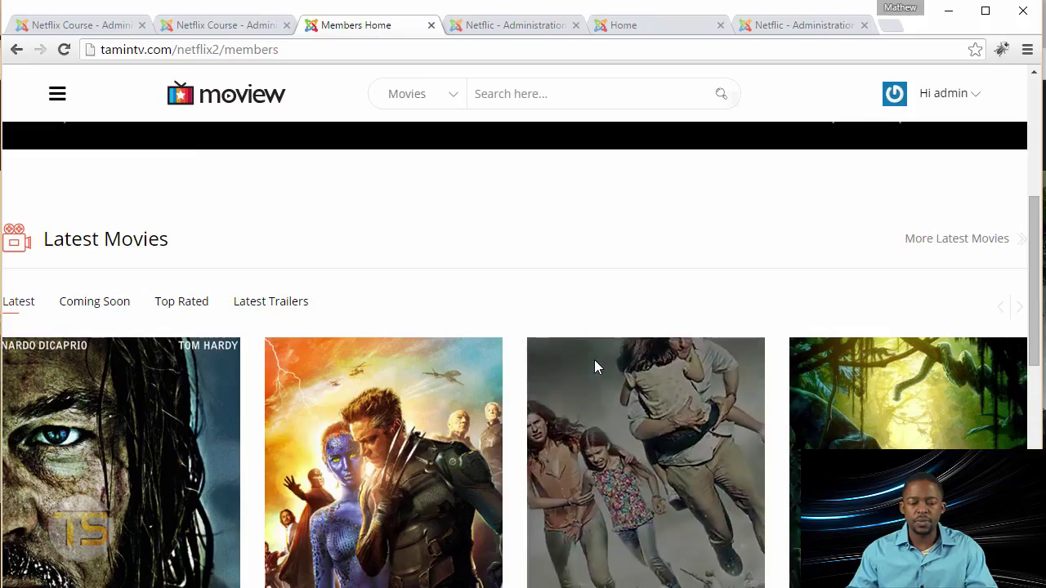
scroll(523, 358, "down", 2)
scroll(145, 245, "up", 3)
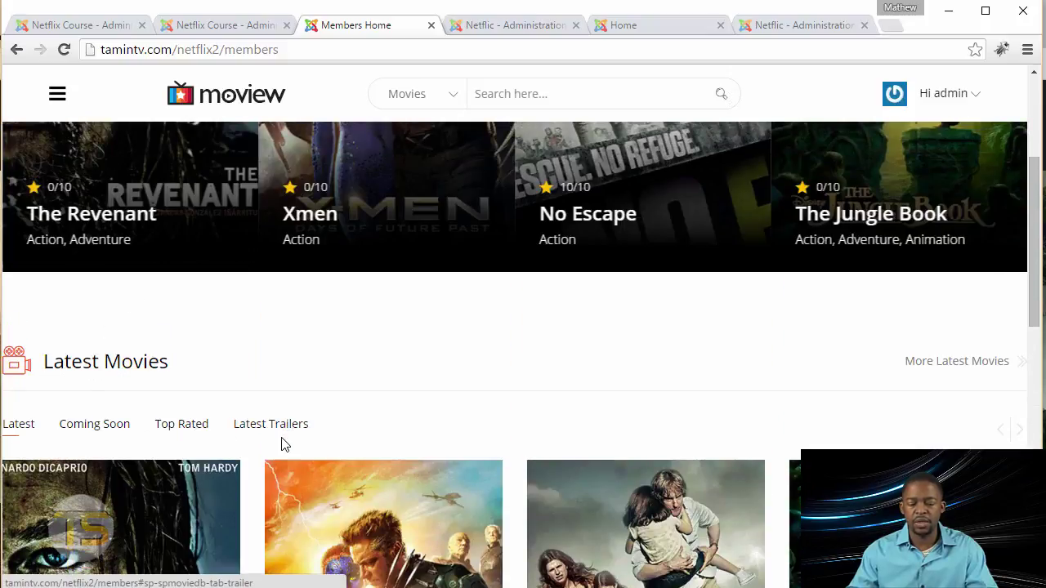
scroll(368, 421, "down", 2)
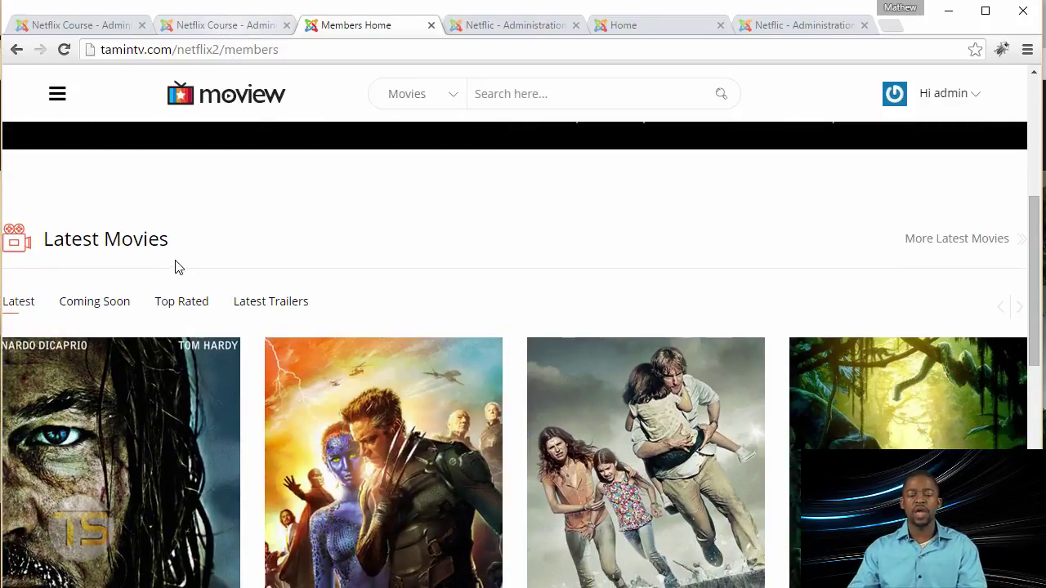
left_click_drag(180, 247, 72, 242)
left_click(72, 242)
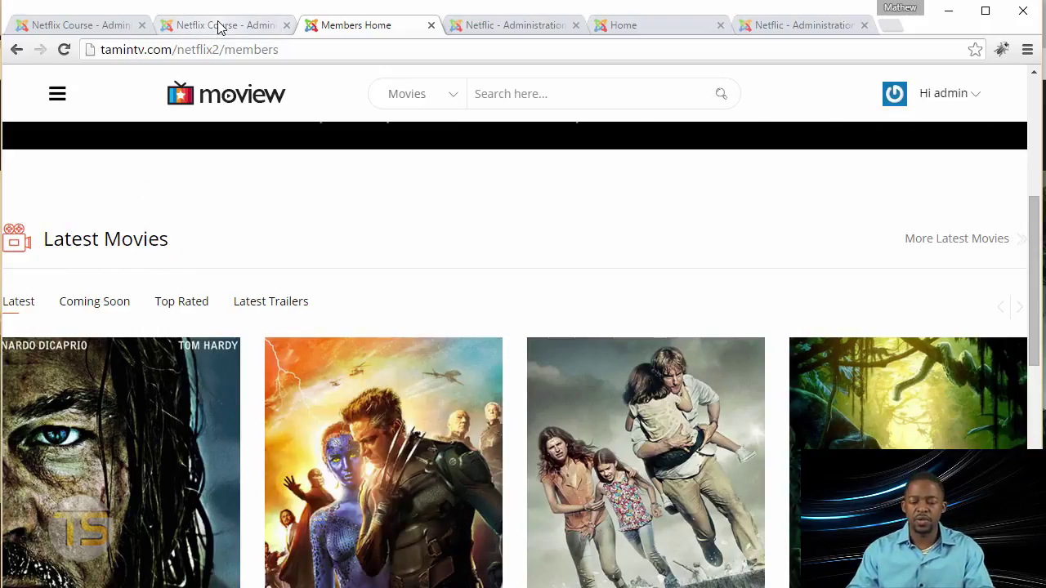
scroll(374, 295, "down", 3)
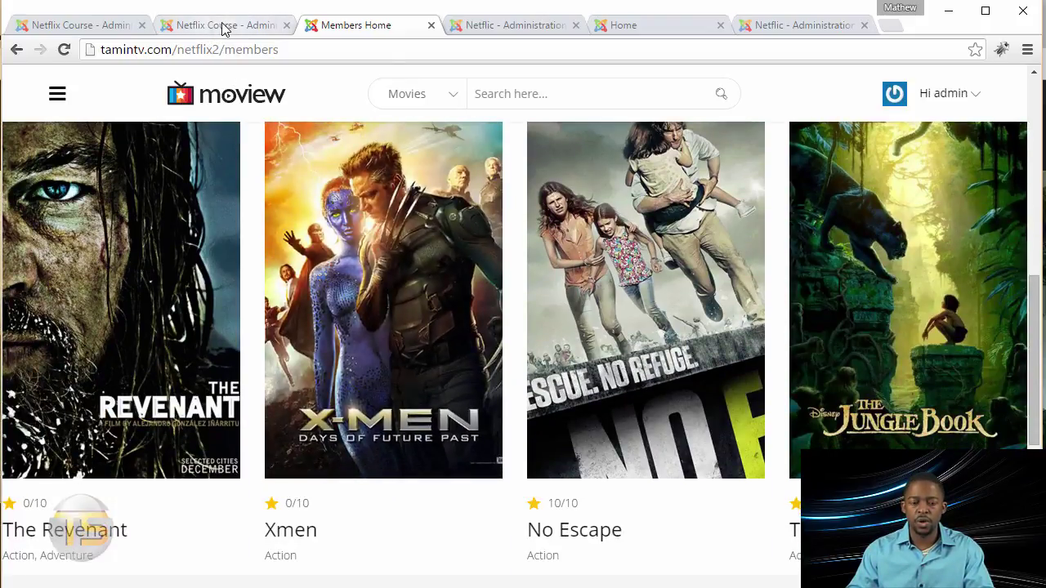
scroll(300, 304, "up", 4)
Step: Duplicate the page builder row holding the Advanced Title and Movie module, and save the Members Home page
left_click(214, 25)
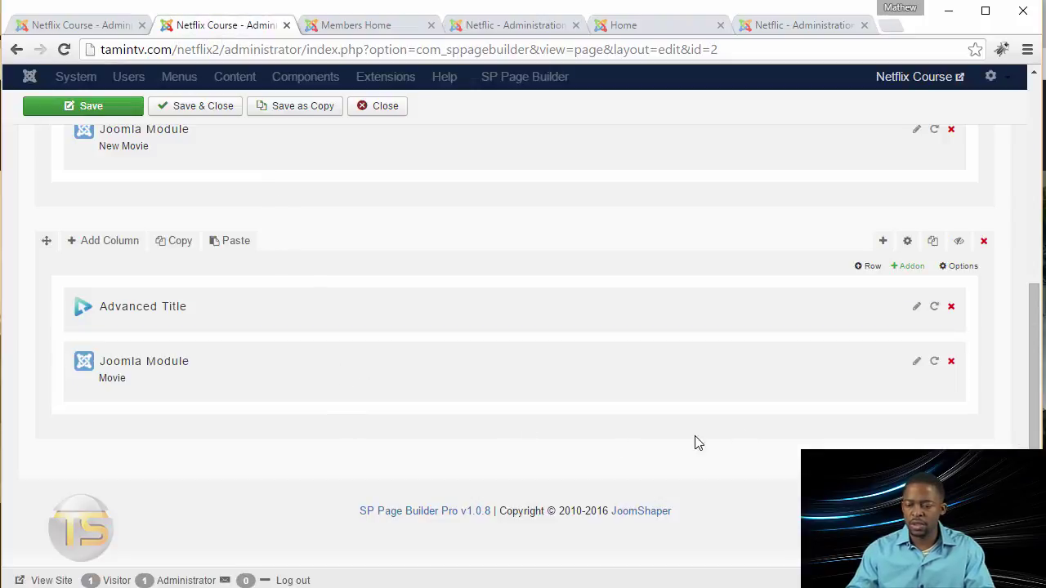
left_click(936, 245)
scroll(478, 454, "down", 3)
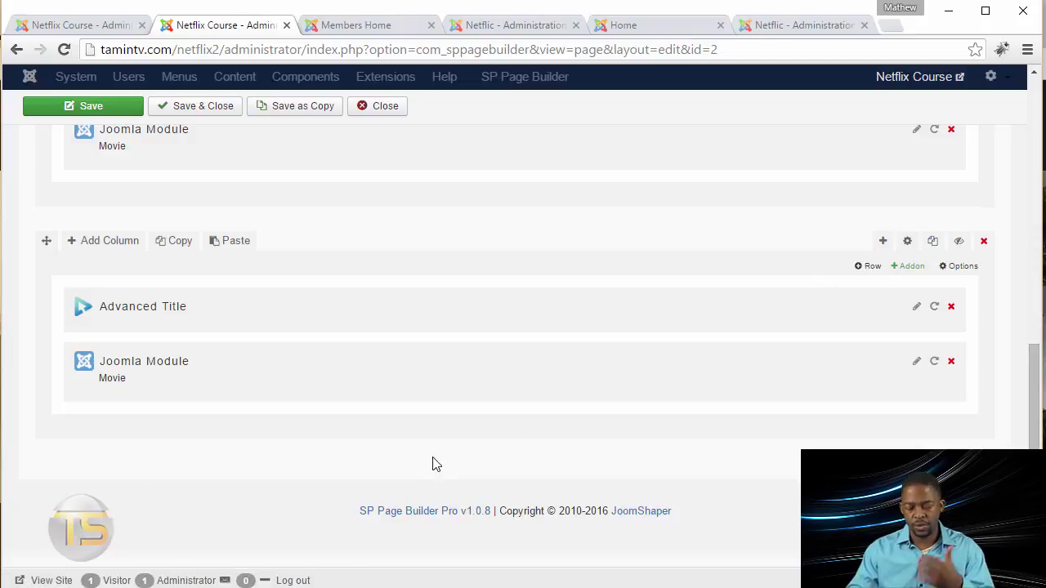
left_click(121, 107)
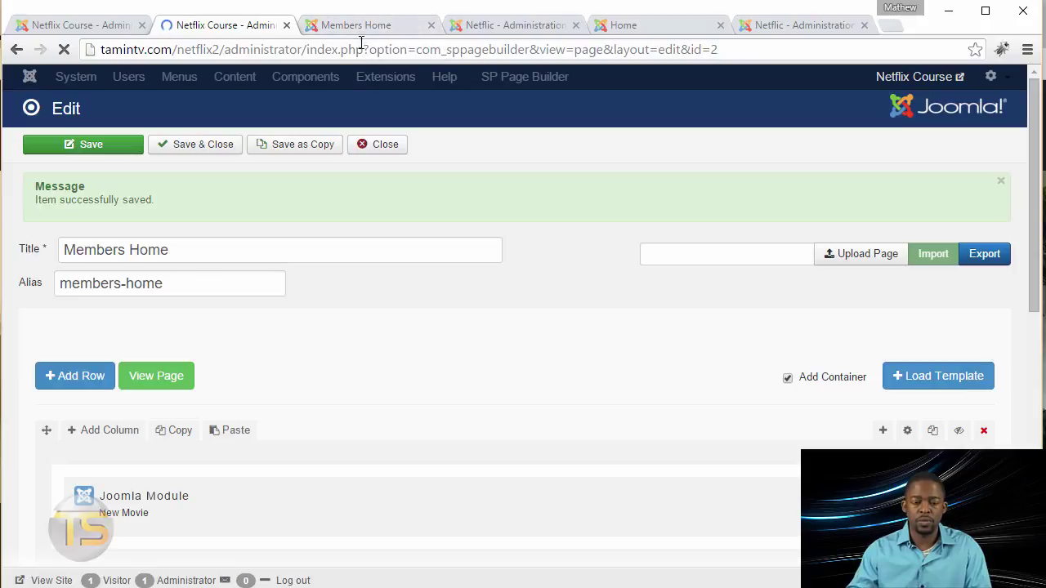
Step: Reload the live Members Home page and compare the layout of the original and duplicated Latest Movies rows down to the footer
left_click(357, 25)
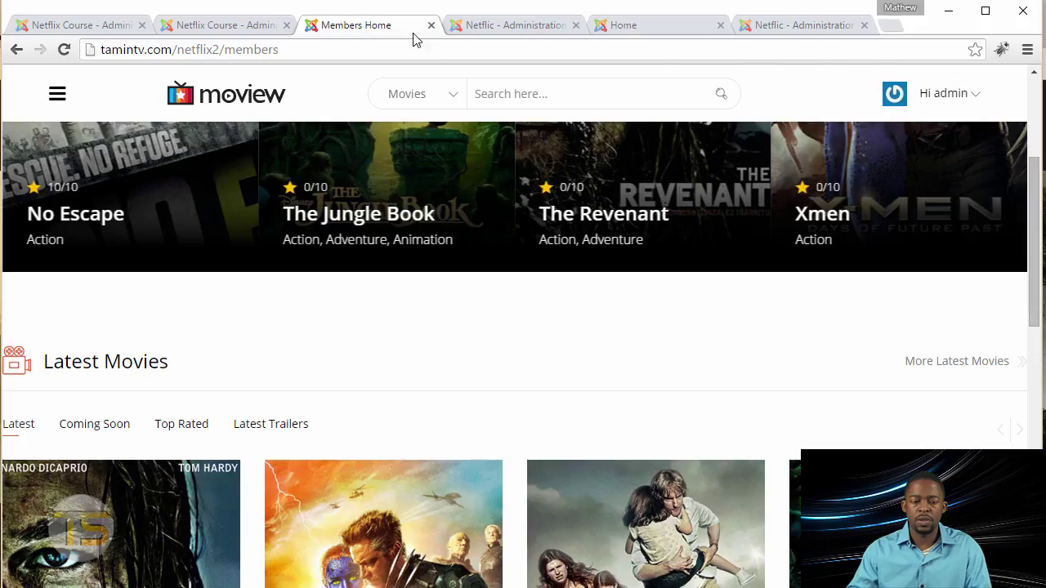
left_click(65, 50)
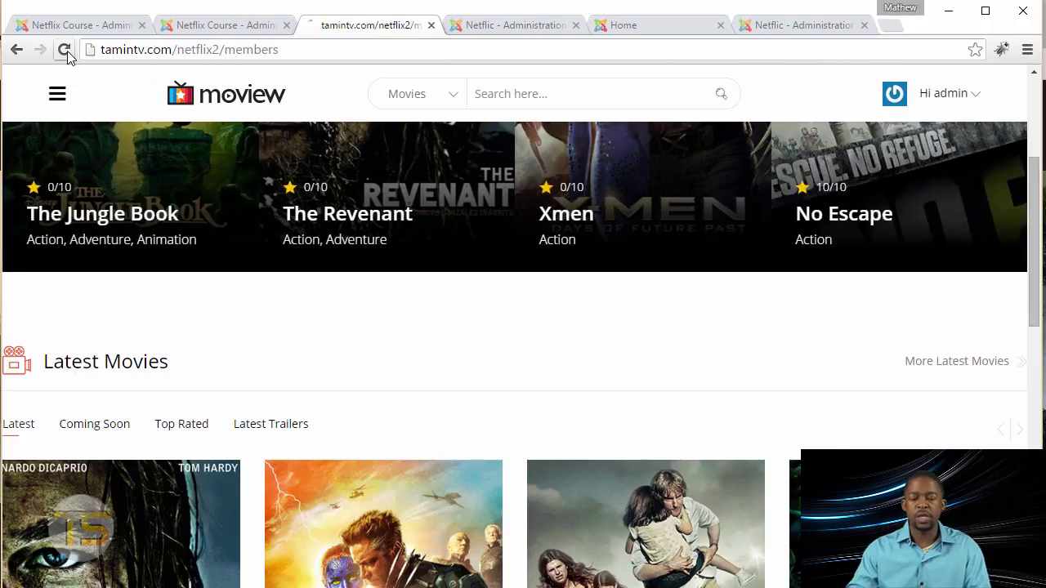
mouse_move(220, 193)
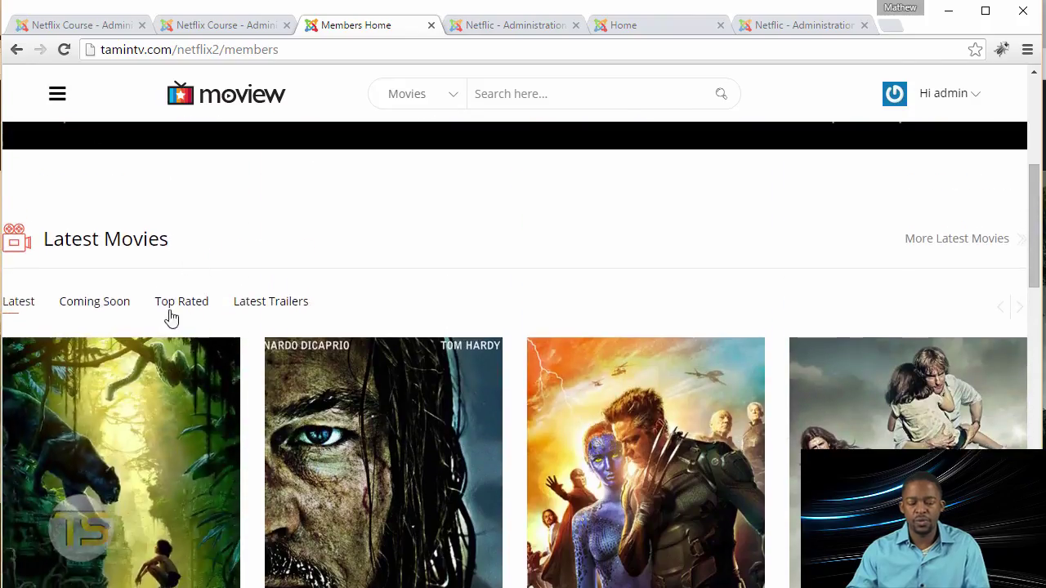
scroll(348, 431, "down", 3)
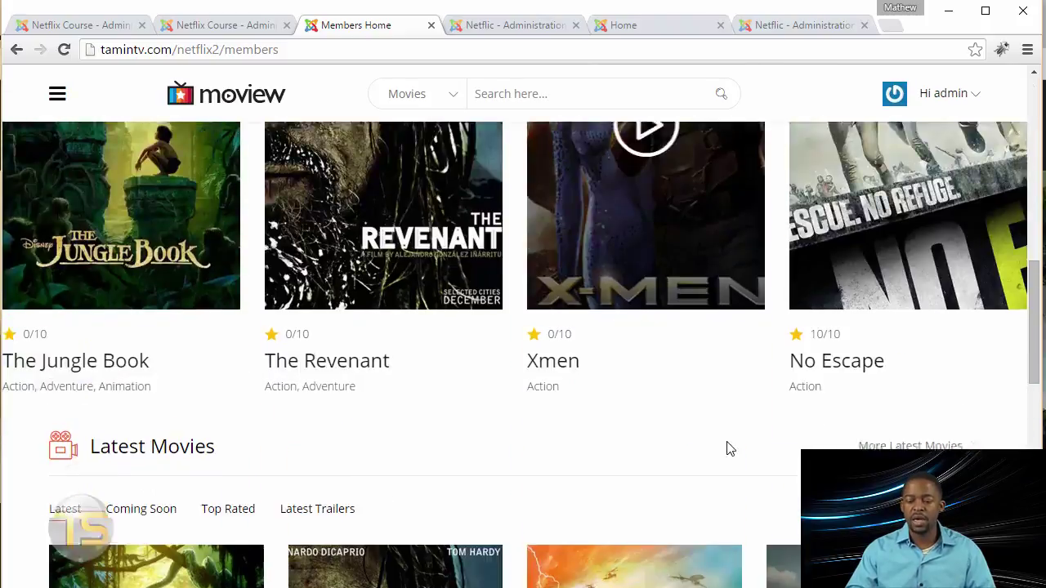
scroll(730, 449, "down", 5)
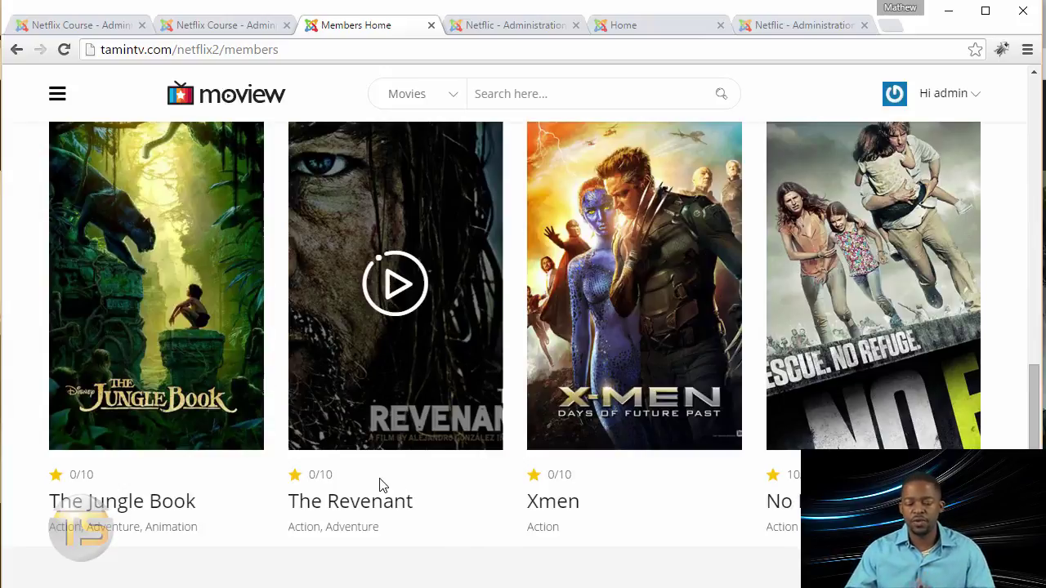
scroll(441, 392, "down", 5)
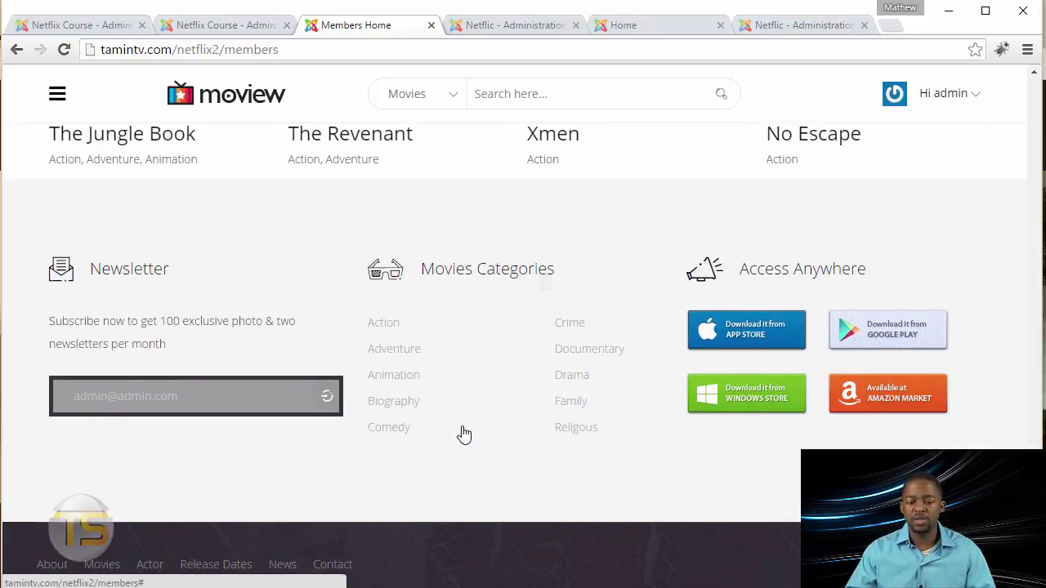
scroll(474, 415, "up", 3)
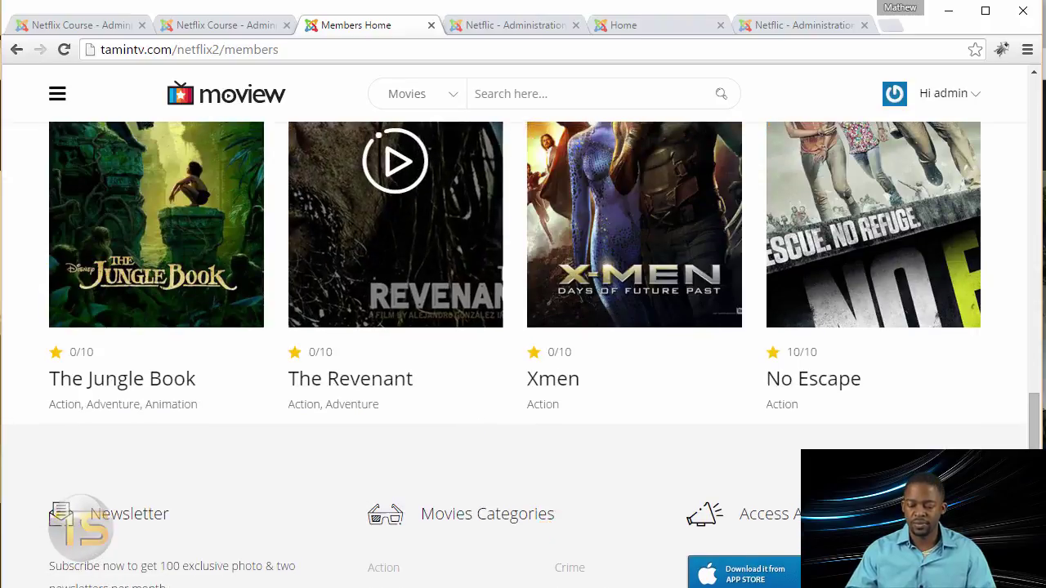